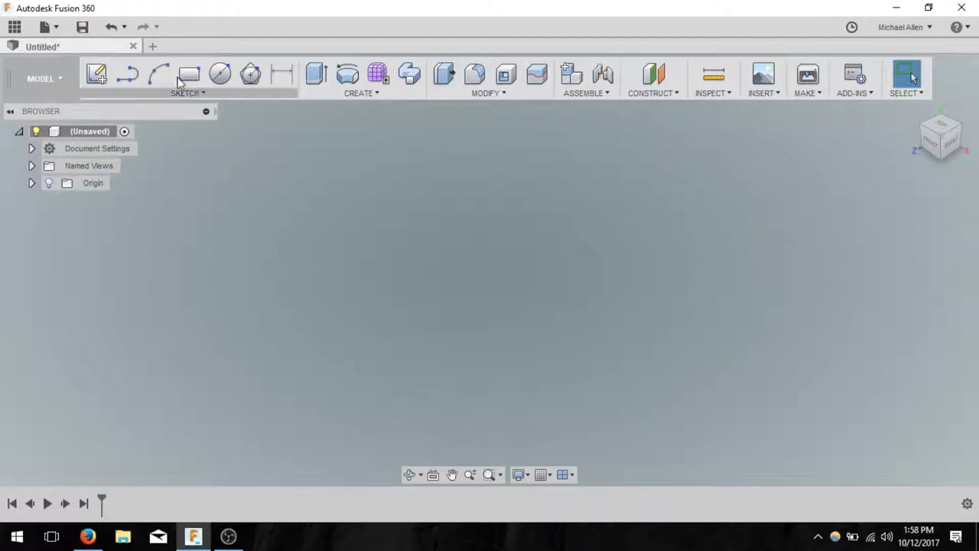
- Open the Data Panel to list the projects, including NWA3D and Demo Project
click(15, 27)
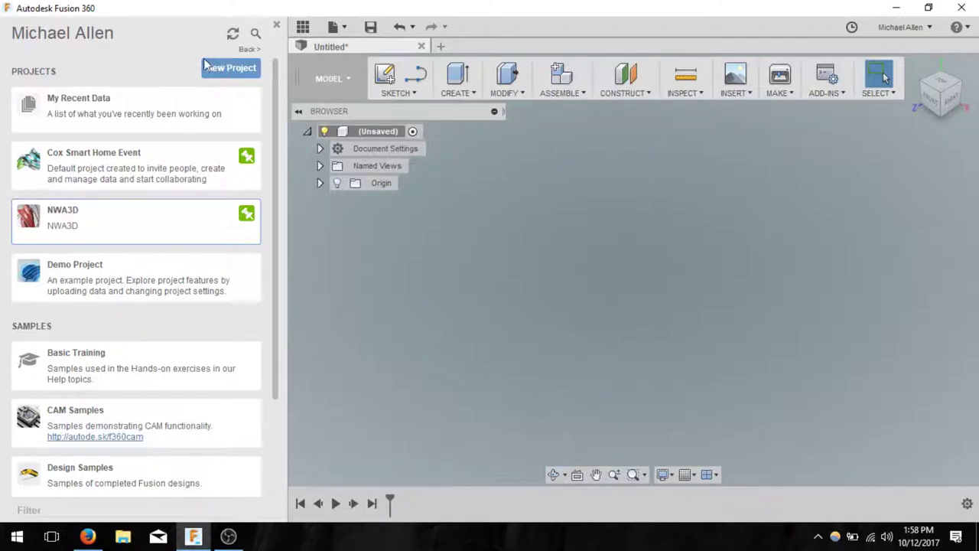
- Browse the NWA3D project's design thumbnails, then close the Data Panel
click(132, 228)
scroll(154, 216, down, 3)
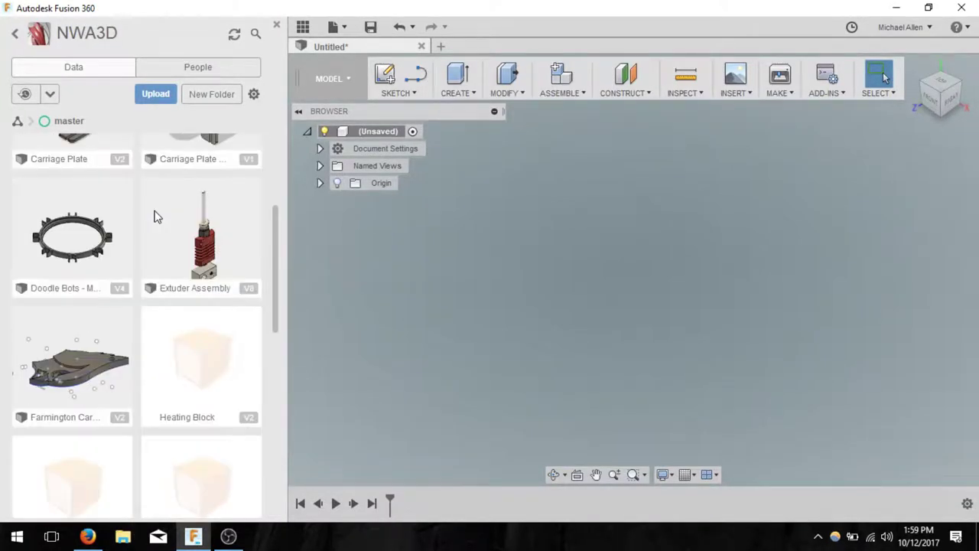
scroll(155, 216, down, 5)
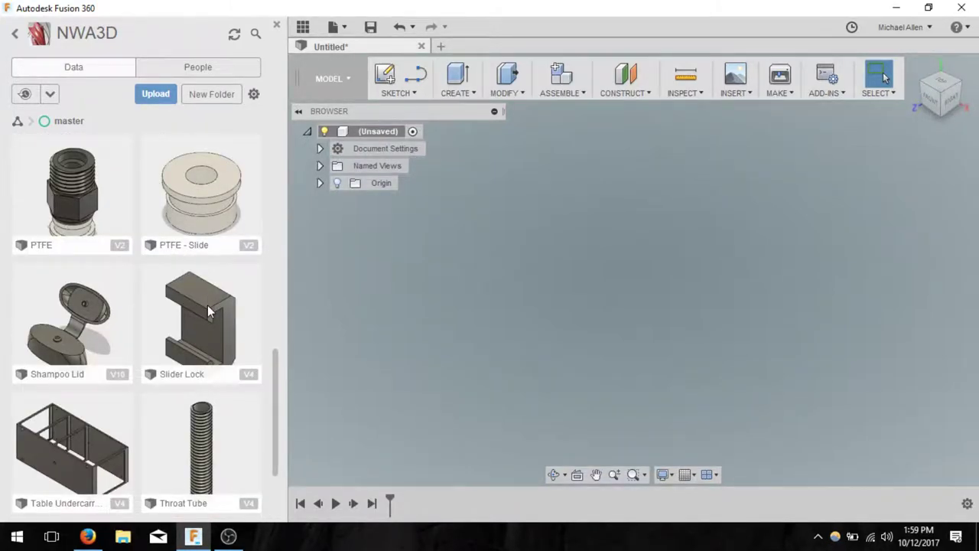
scroll(208, 298, up, 7)
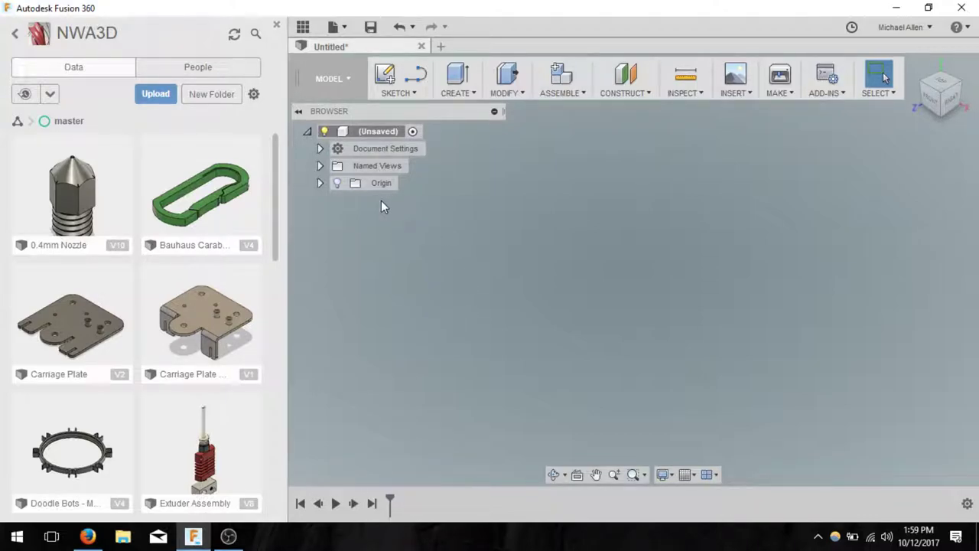
click(277, 27)
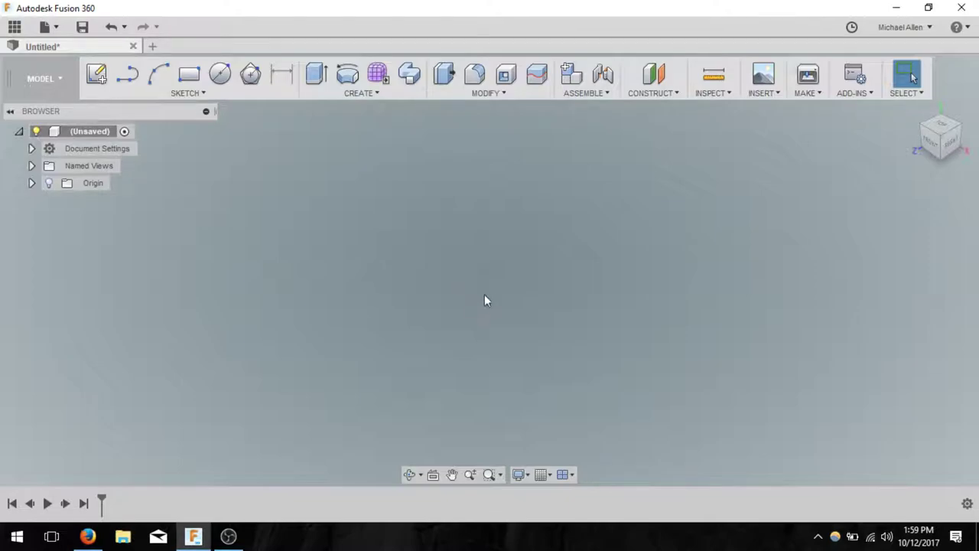
middle_drag(485, 299, 489, 321)
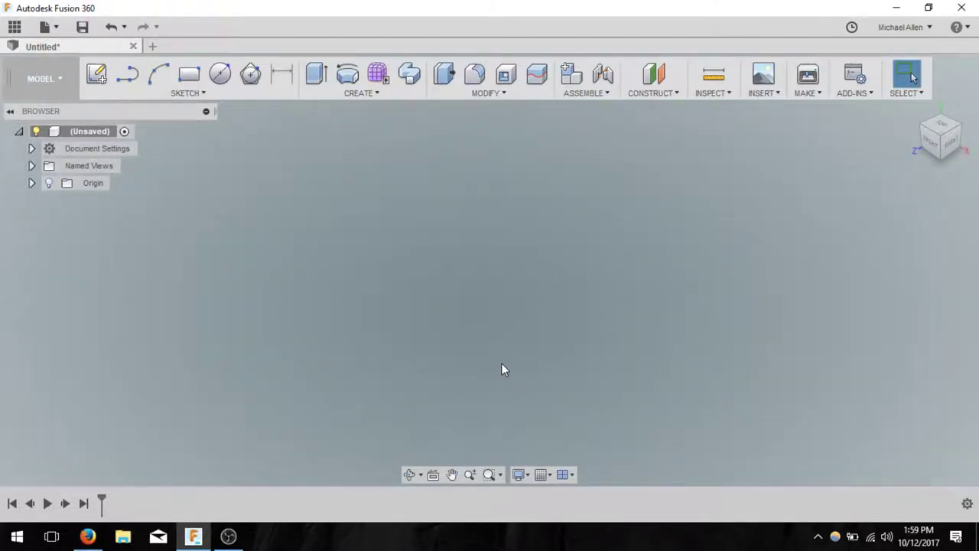
shift+middle_drag(501, 364, 514, 336)
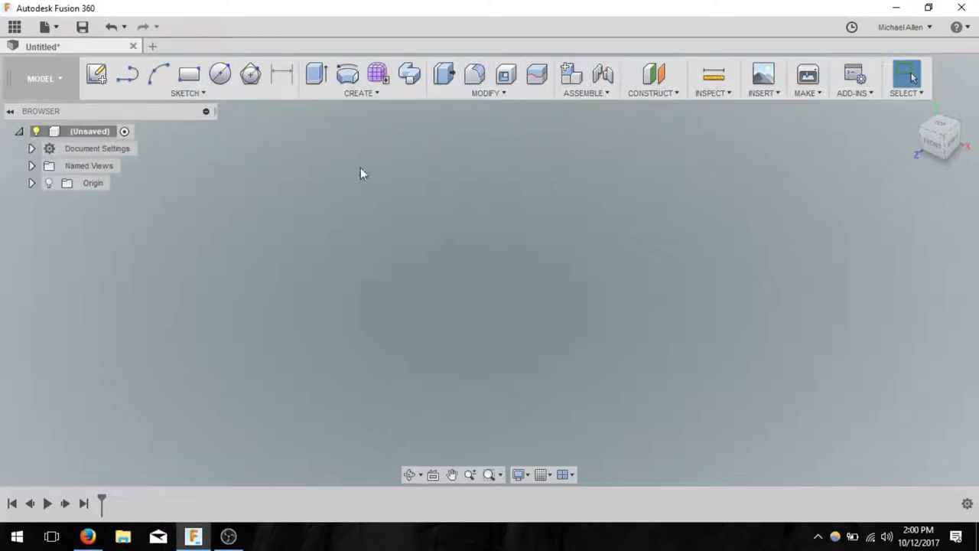
- Review the SKETCH and CREATE tool lists, returning to the sketch tools
click(203, 95)
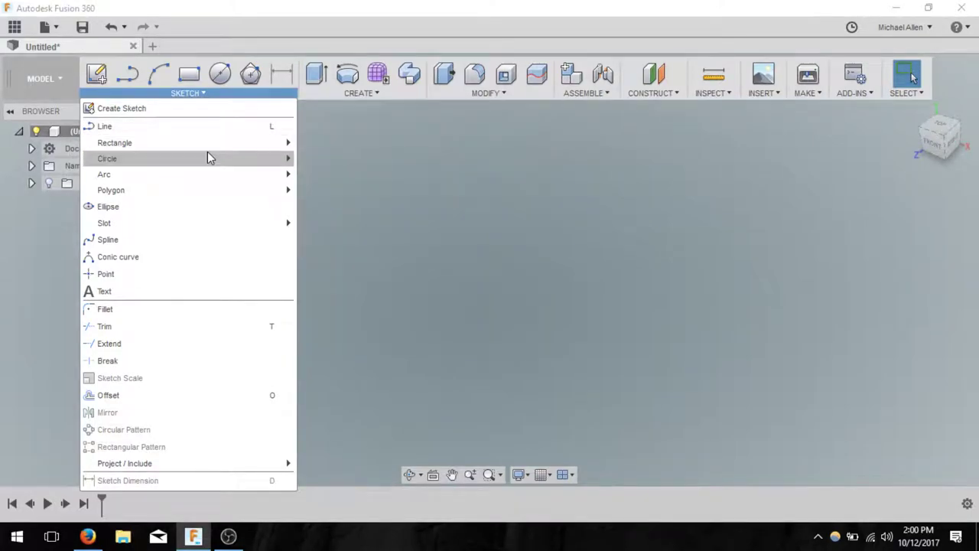
mouse_move(207, 156)
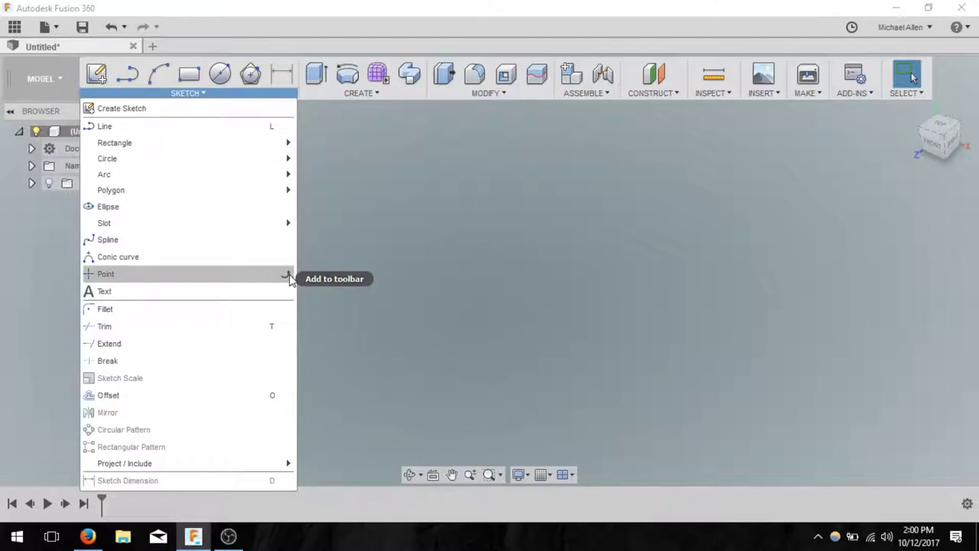
click(360, 93)
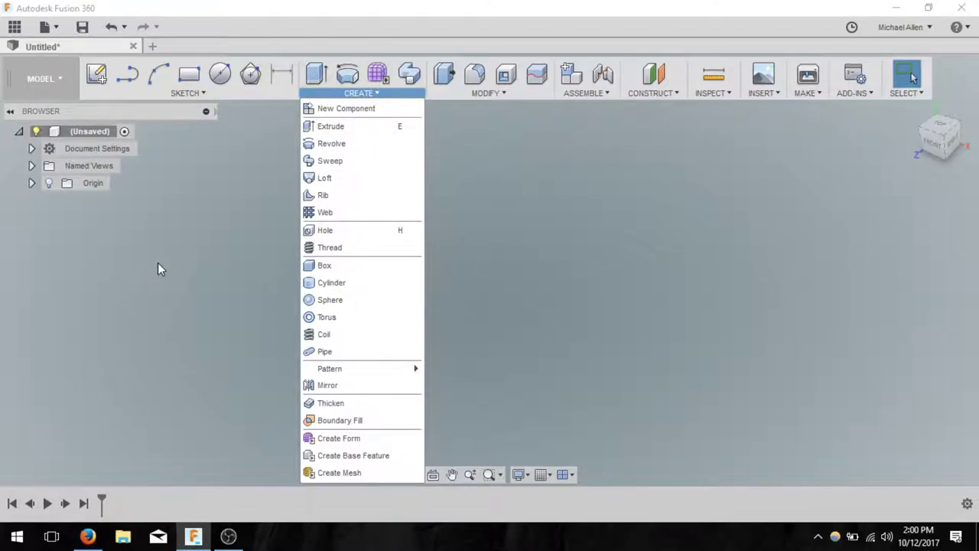
click(210, 95)
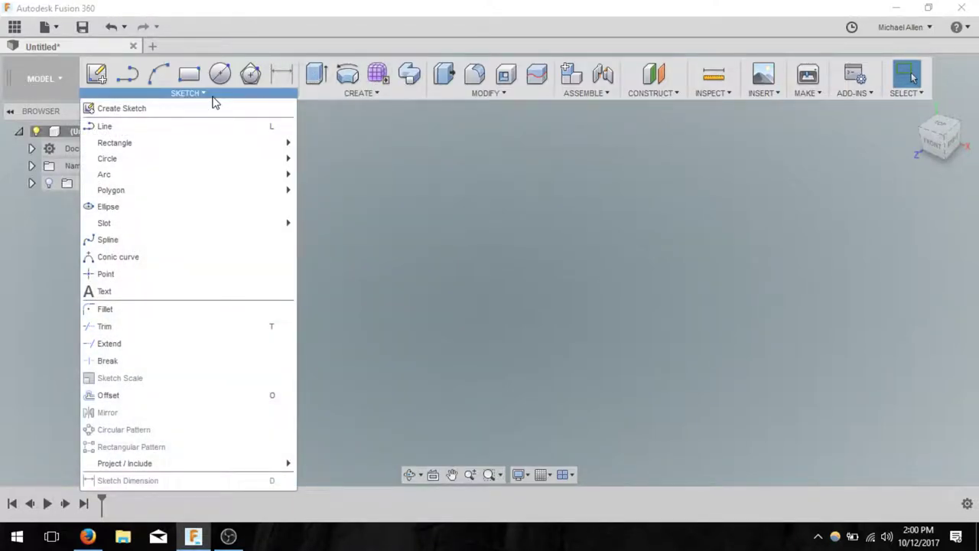
- Create a new sketch on the horizontal origin plane, viewed from the top
click(99, 76)
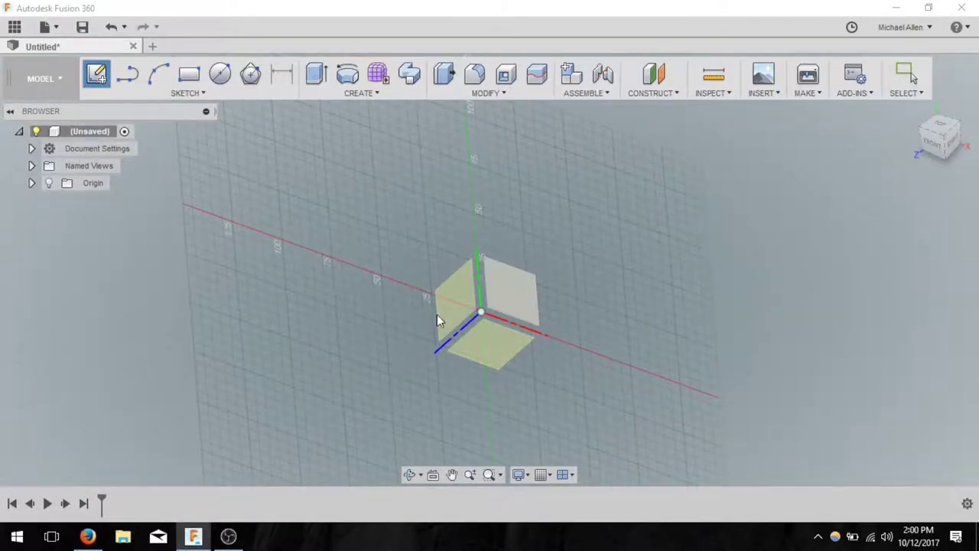
click(512, 357)
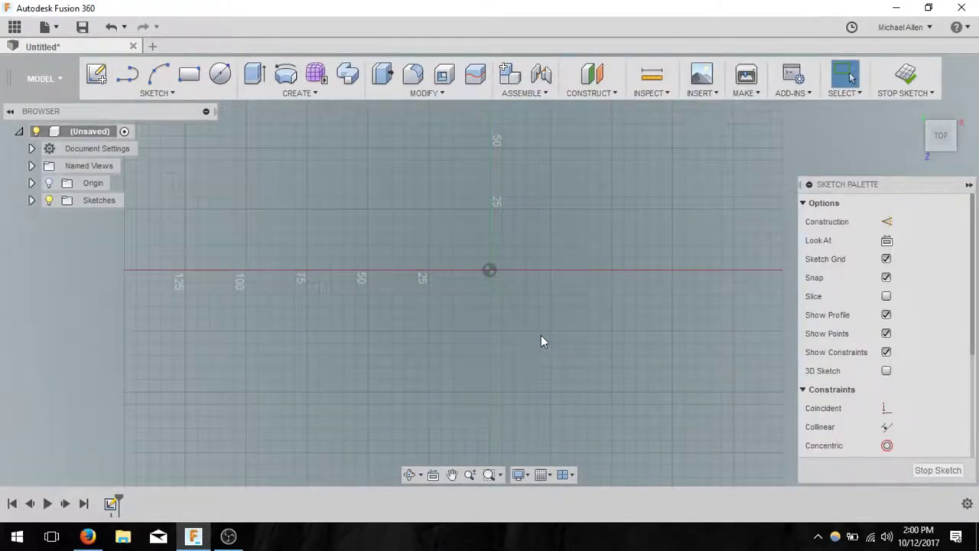
mouse_move(942, 108)
mouse_move(952, 130)
- Draw a long, shallow two-point rectangle with its first corner at the origin
key(r)
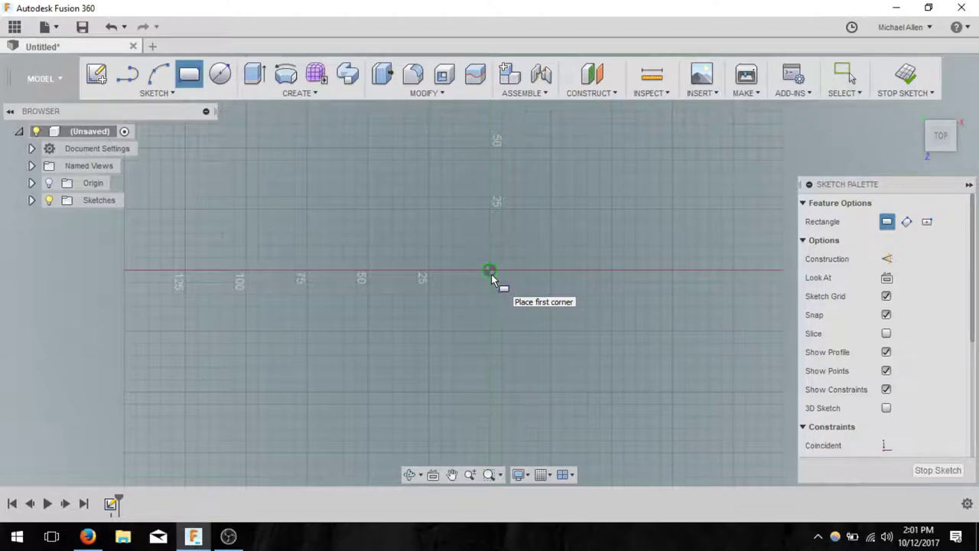
click(491, 273)
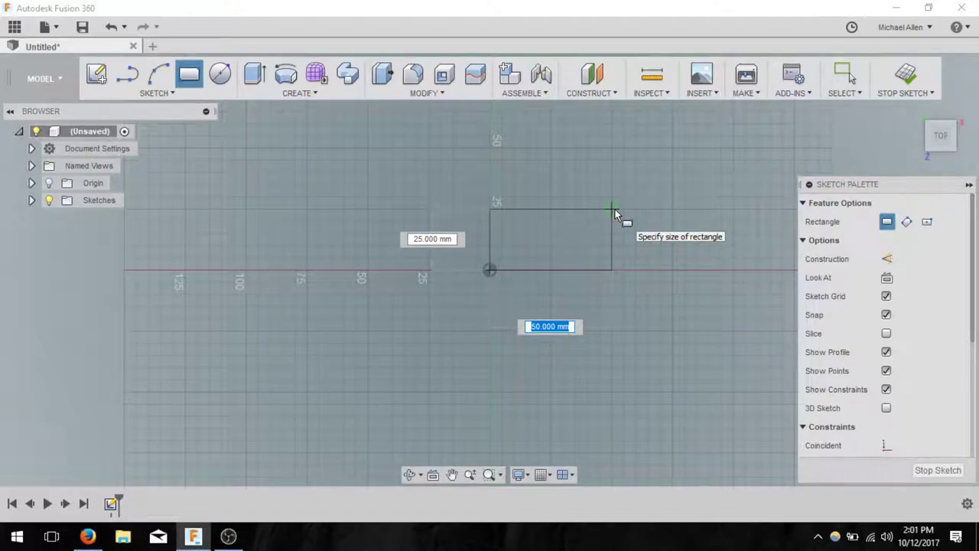
click(708, 215)
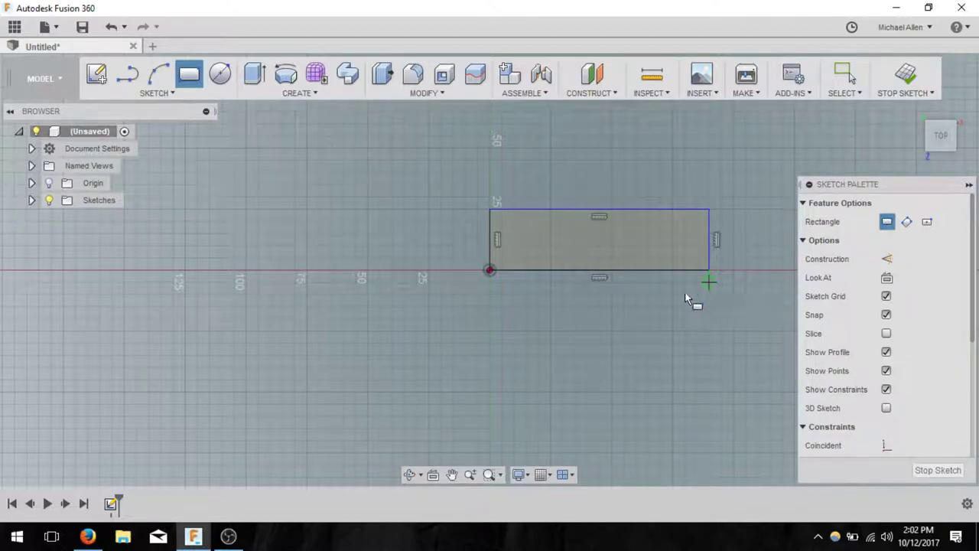
scroll(713, 269, down, 1)
scroll(709, 261, up, 1)
scroll(709, 261, up, 4)
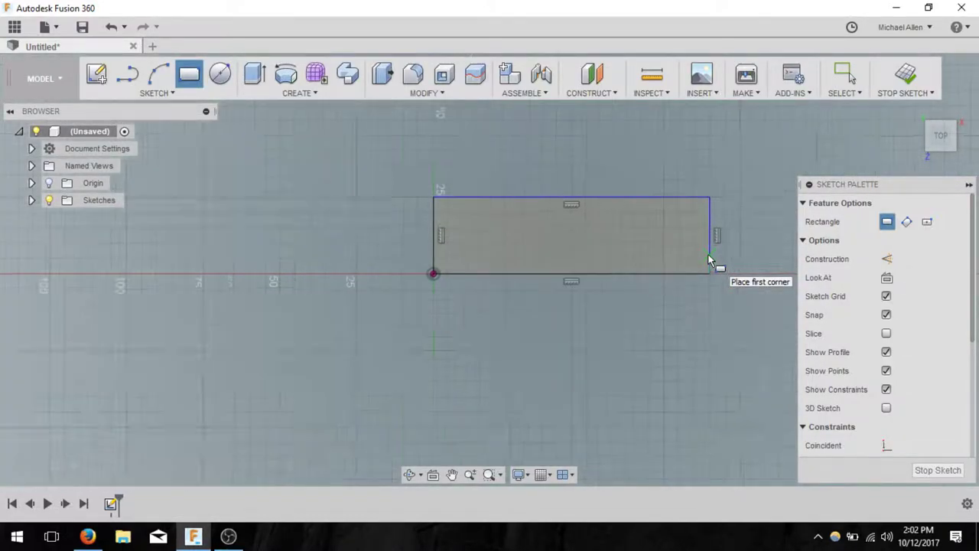
middle_drag(786, 227, 769, 284)
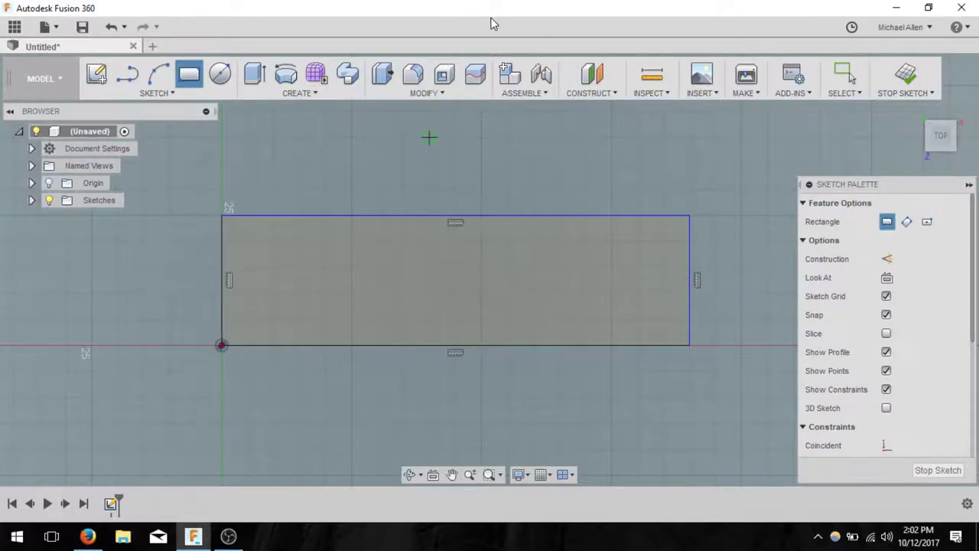
- Dimension the rectangle's top edge to a 90 mm width
key(Escape)
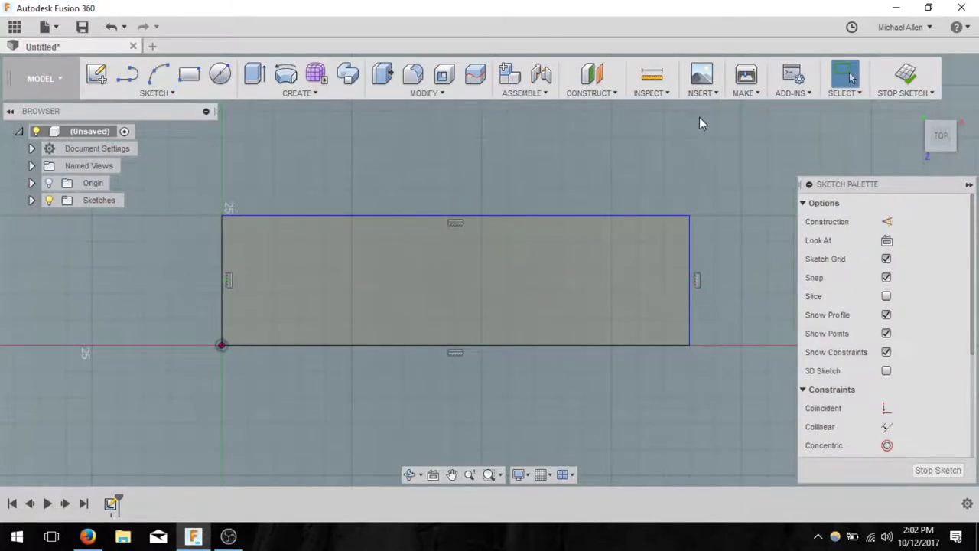
click(447, 215)
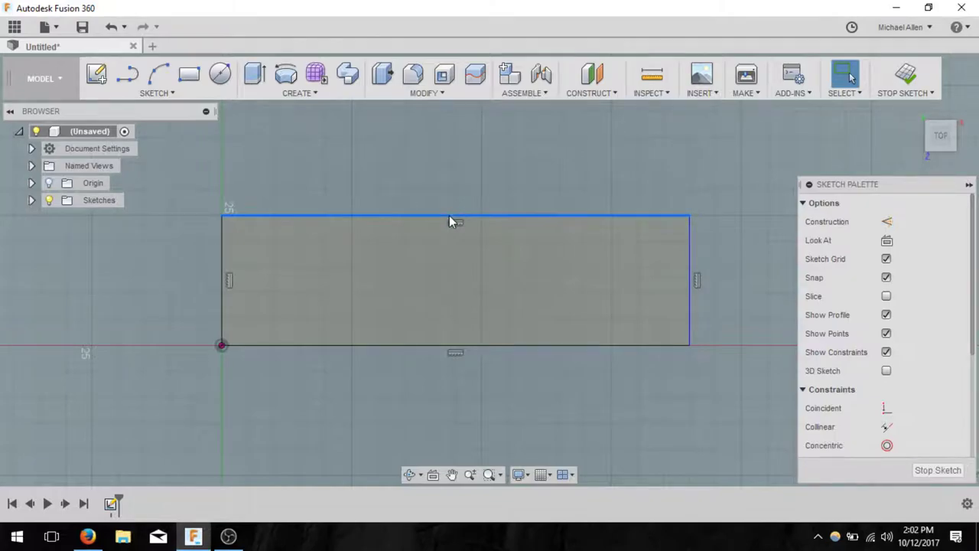
click(192, 93)
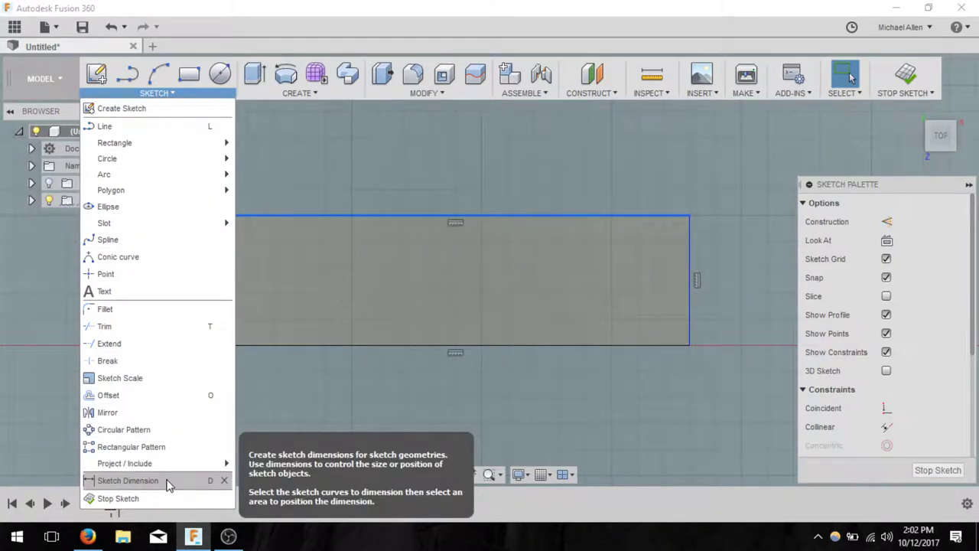
click(373, 175)
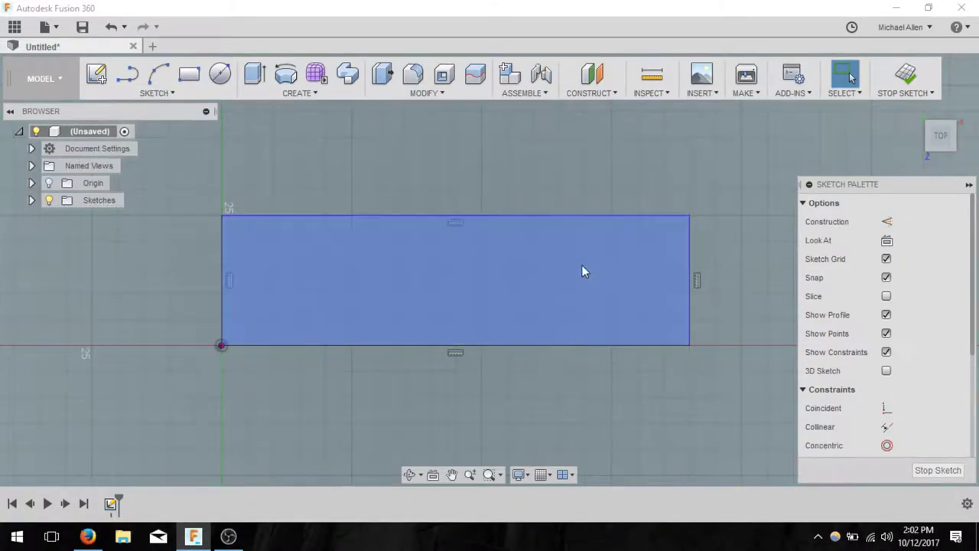
click(552, 215)
key(d)
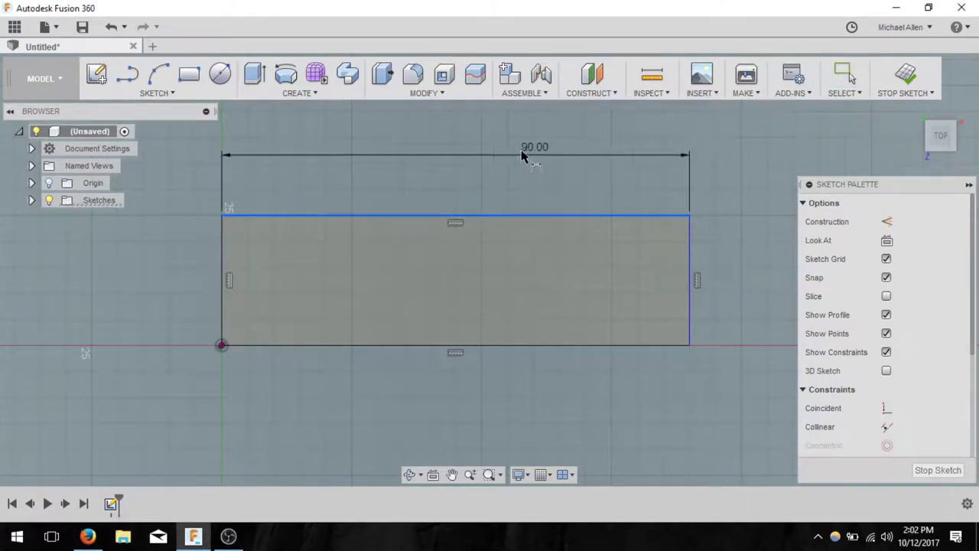
click(447, 137)
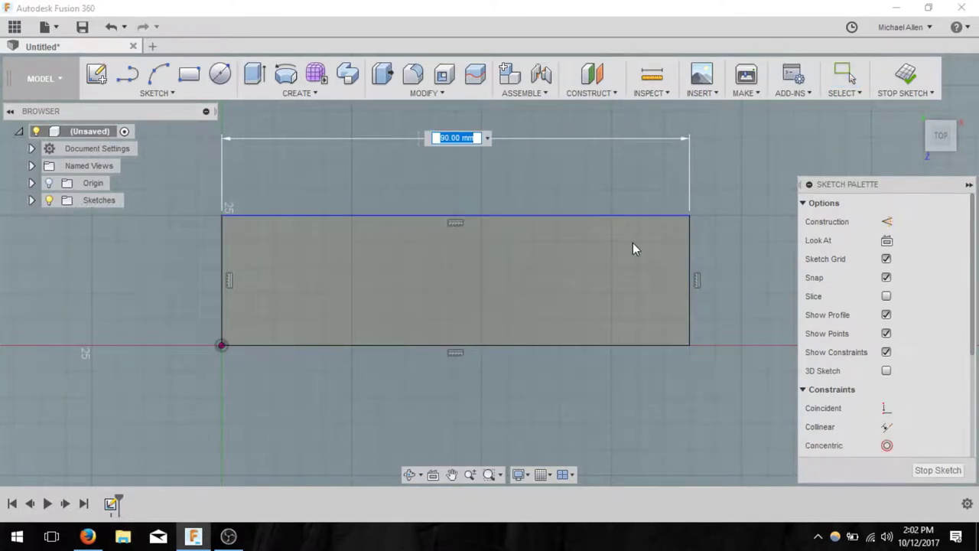
key(Return)
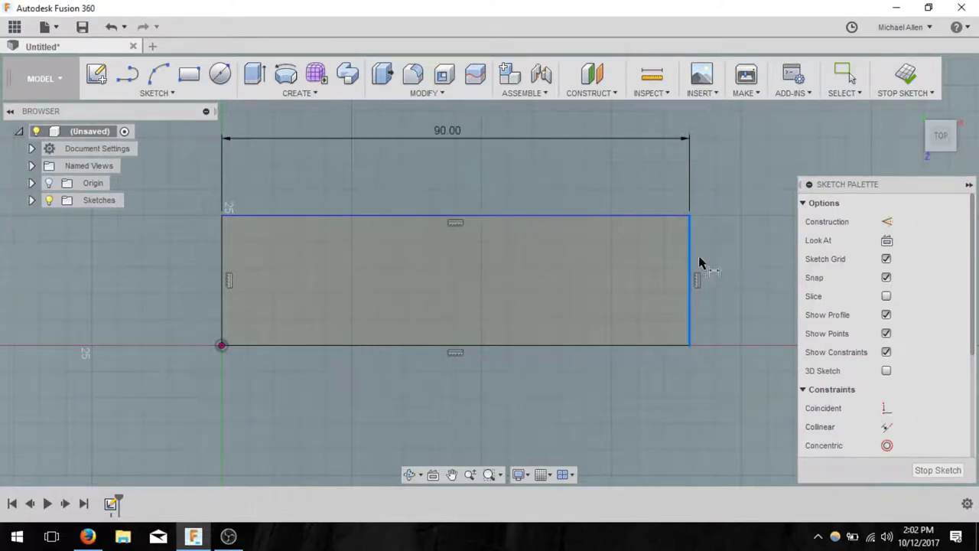
- Dimension the rectangle's right edge to a 25 mm height
click(699, 263)
click(758, 286)
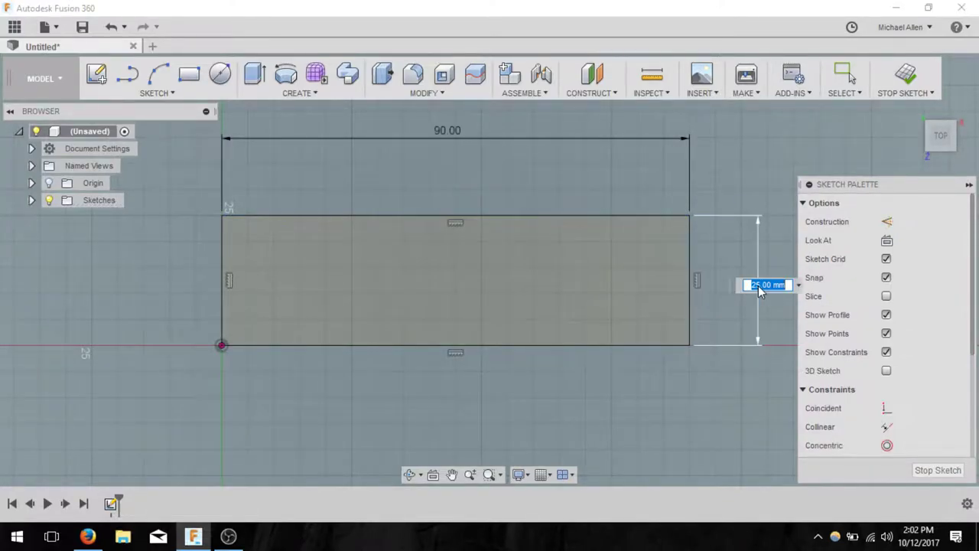
key(Return)
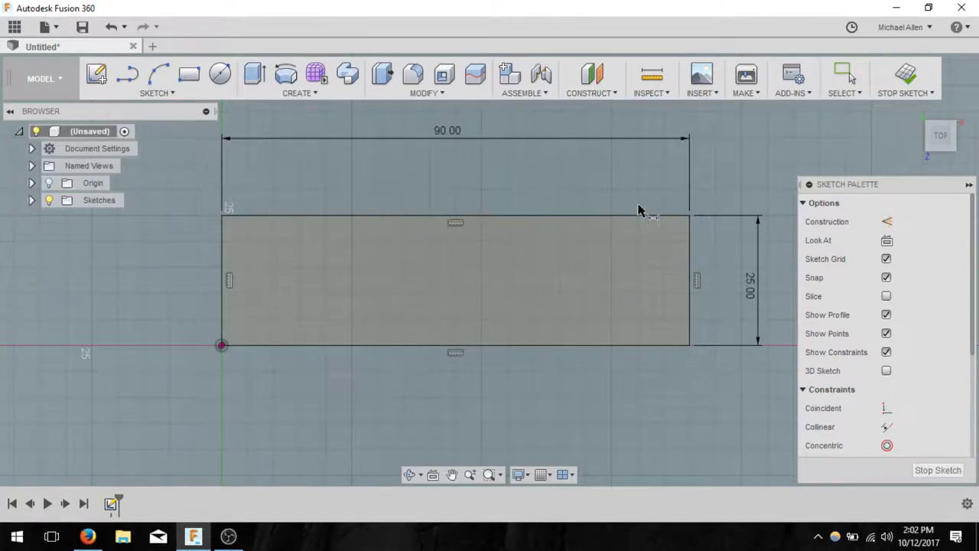
key(Escape)
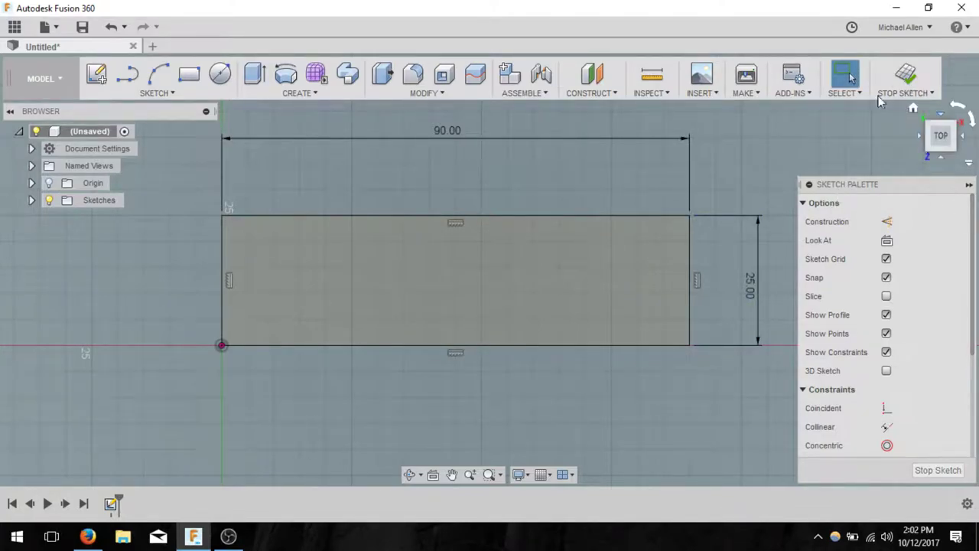
click(670, 237)
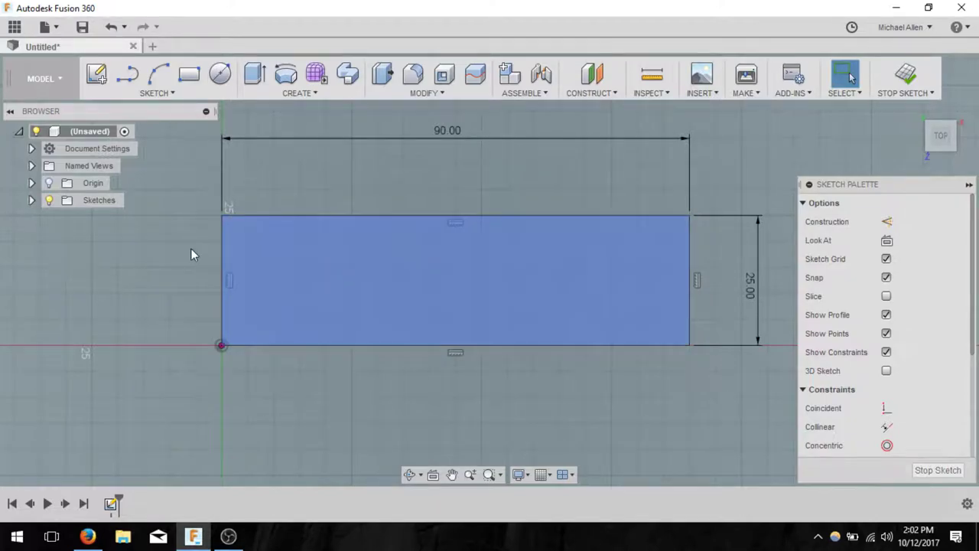
click(153, 93)
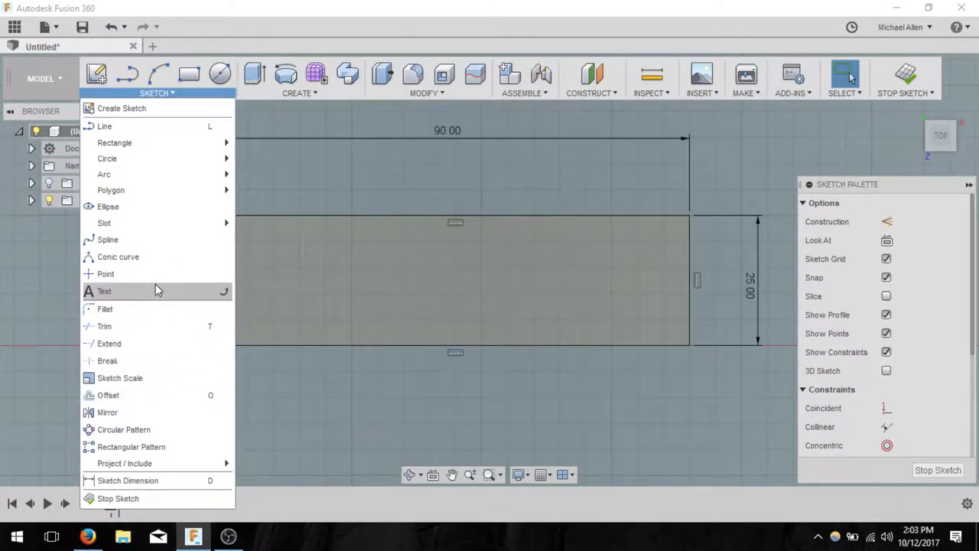
- Fillet the rectangle's top-left and bottom-right corners
click(107, 308)
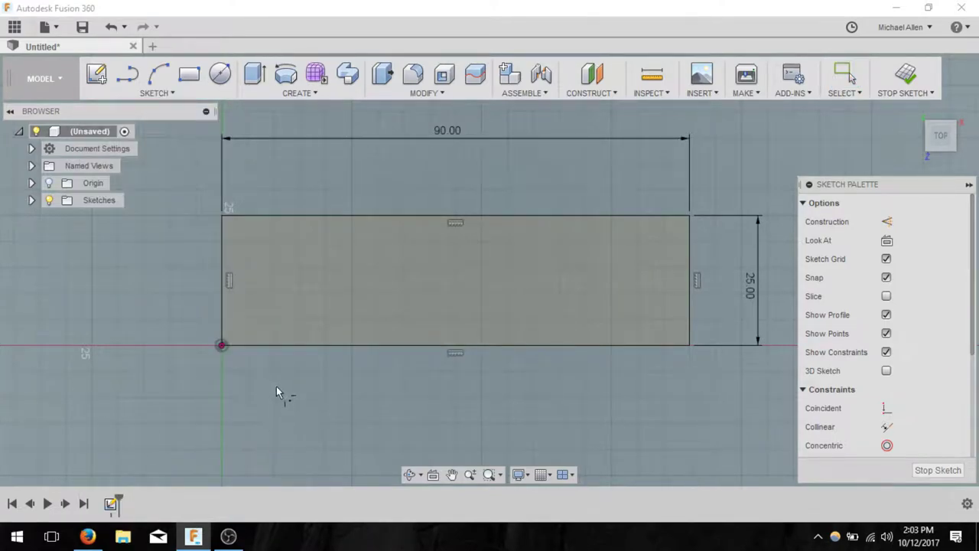
click(225, 245)
click(254, 217)
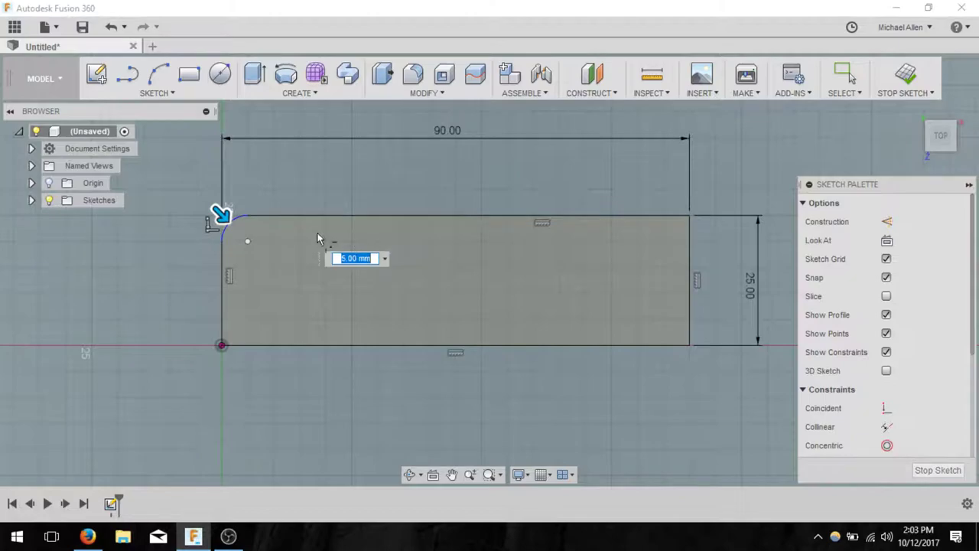
click(643, 344)
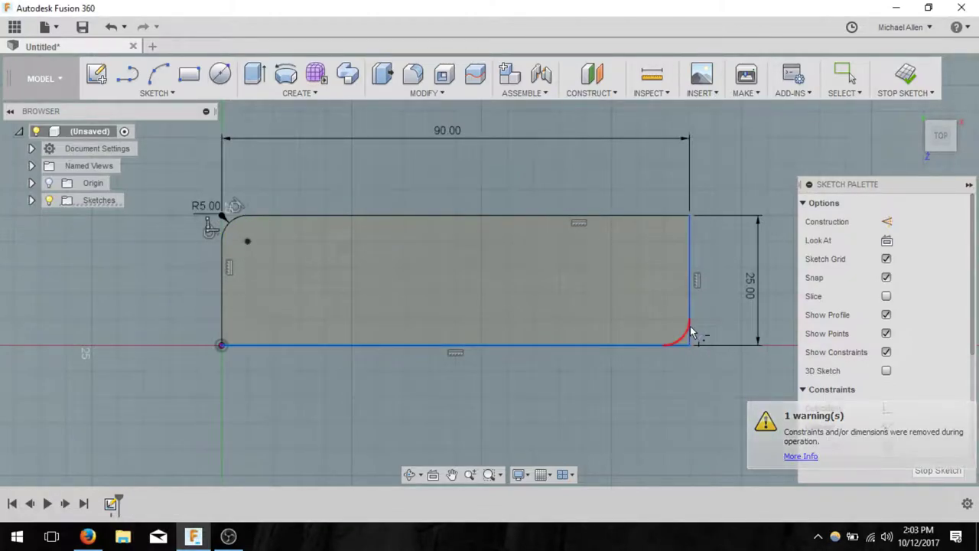
click(691, 333)
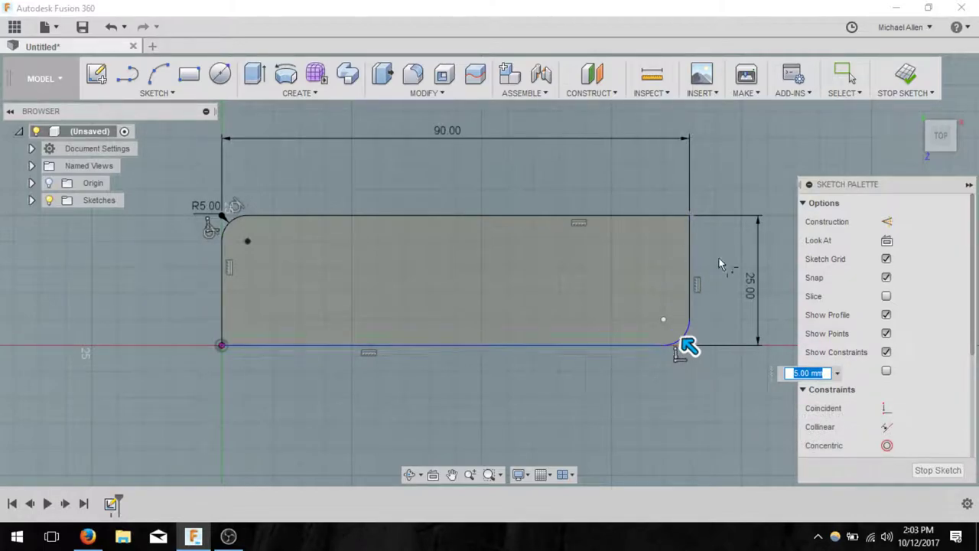
key(Escape)
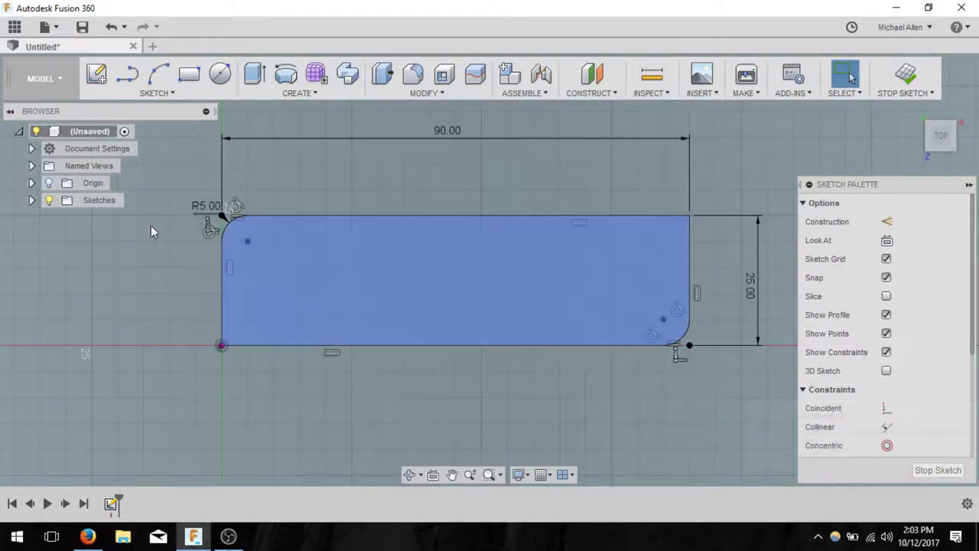
- Change the fillet radius from 5 mm to 10 mm
double_click(209, 213)
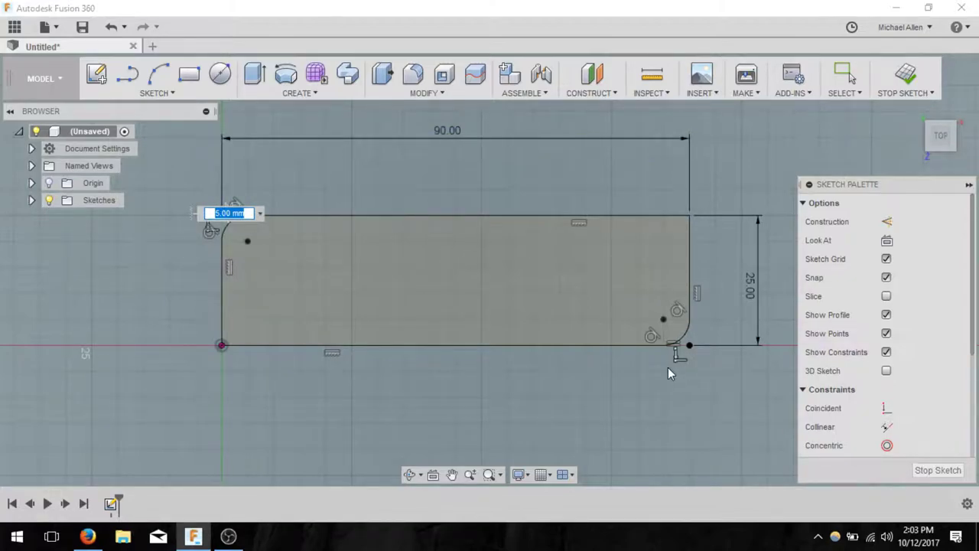
key(End)
key(Left)
key(Left)
key(Left)
key(Left)
key(Left)
key(BackSpace)
key(BackSpace)
key(Left)
key(Left)
key(Left)
text(10.)
key(Return)
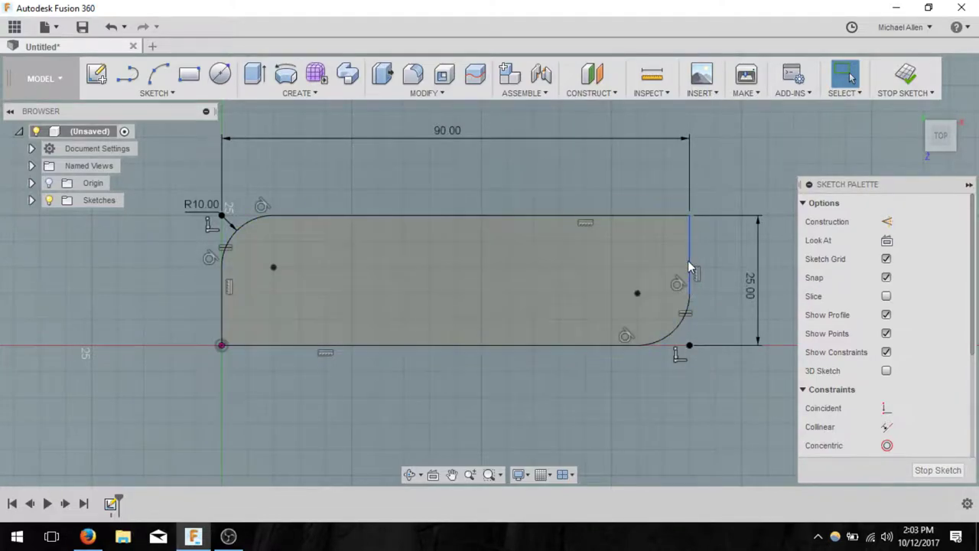
- Start a line on the left edge for the 45° bottom-left corner cut
click(619, 345)
click(184, 293)
click(205, 94)
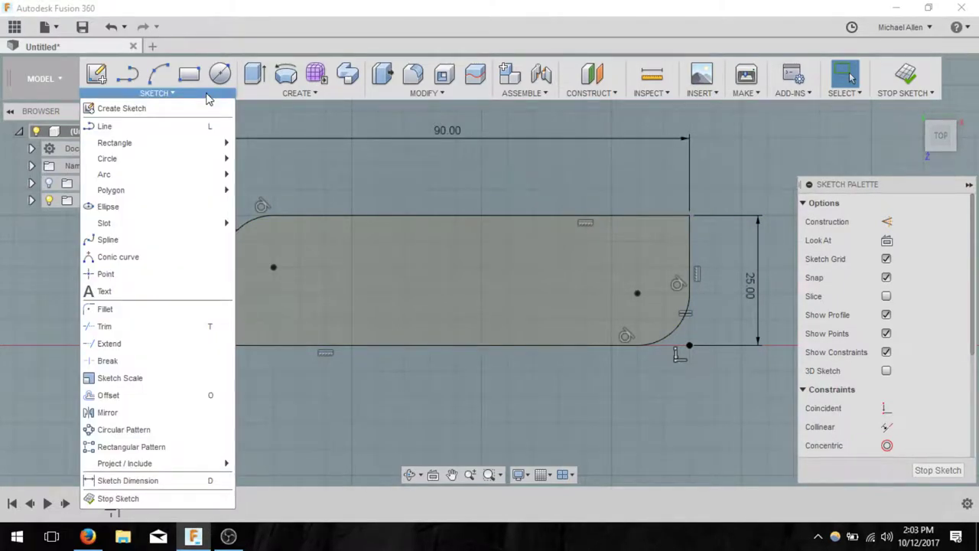
click(127, 73)
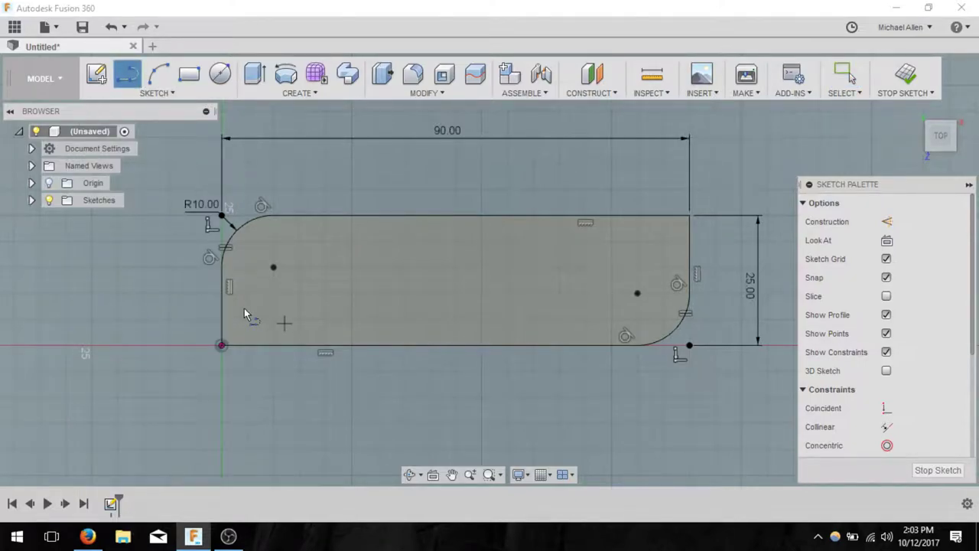
click(222, 294)
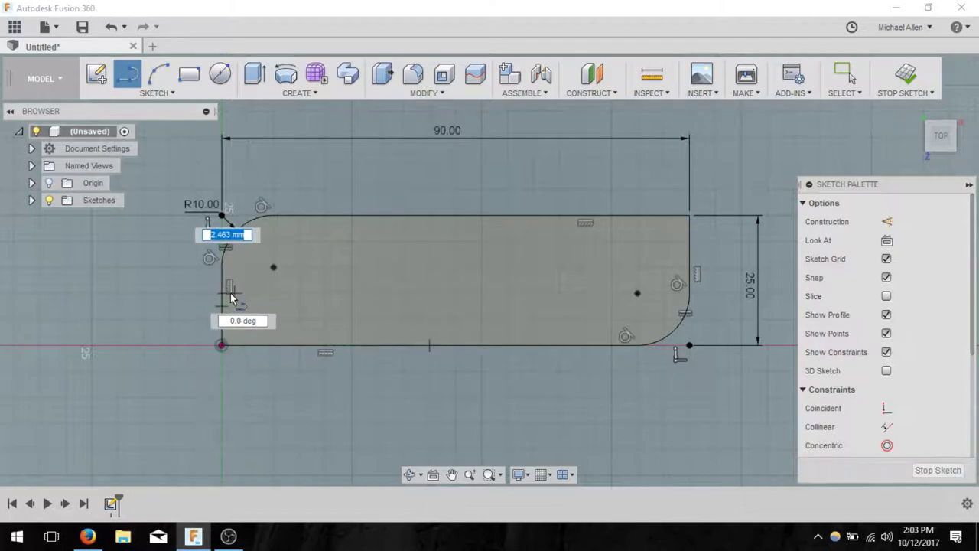
- Draw 45° lines across the bottom-left and top-right corners
double_click(278, 347)
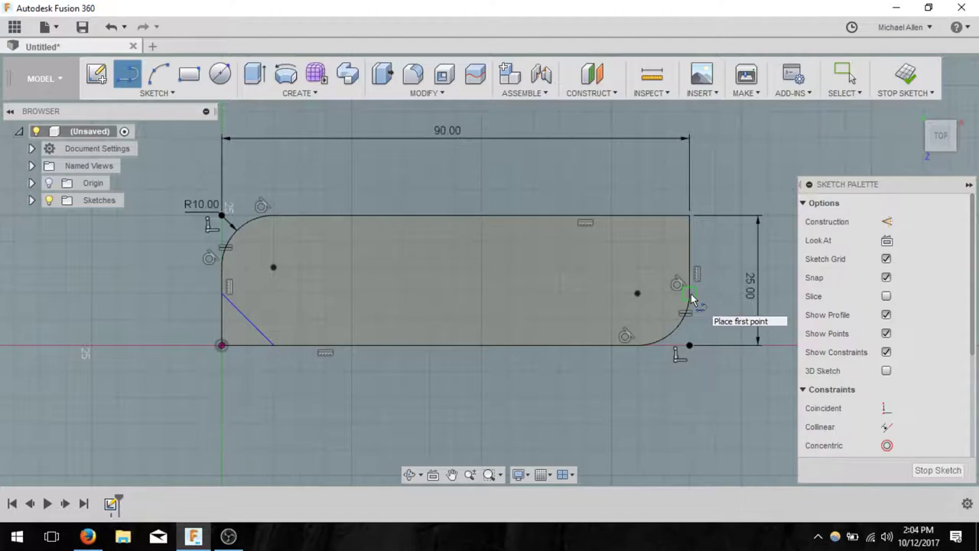
click(690, 267)
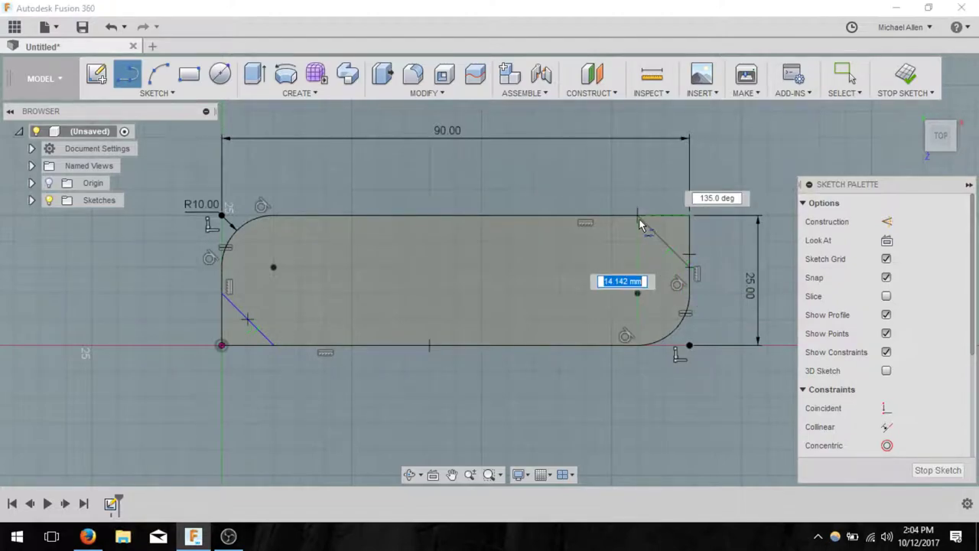
click(640, 217)
click(847, 75)
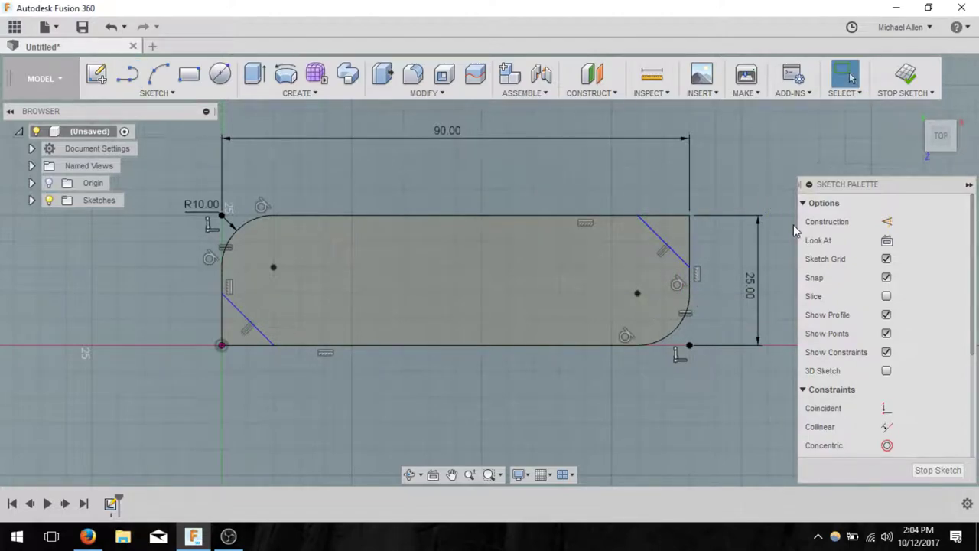
- Trim away the four leftover corner segments beyond the diagonal lines
click(192, 97)
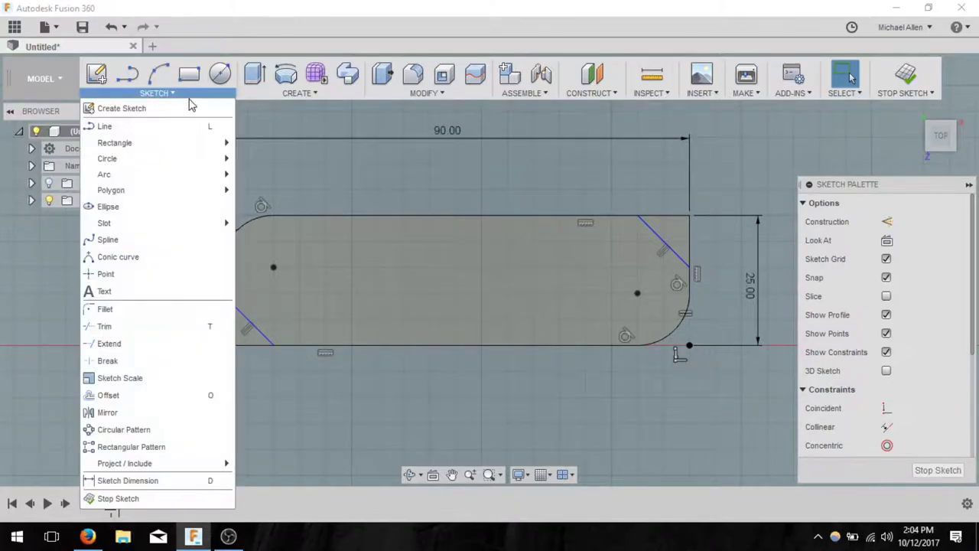
click(121, 327)
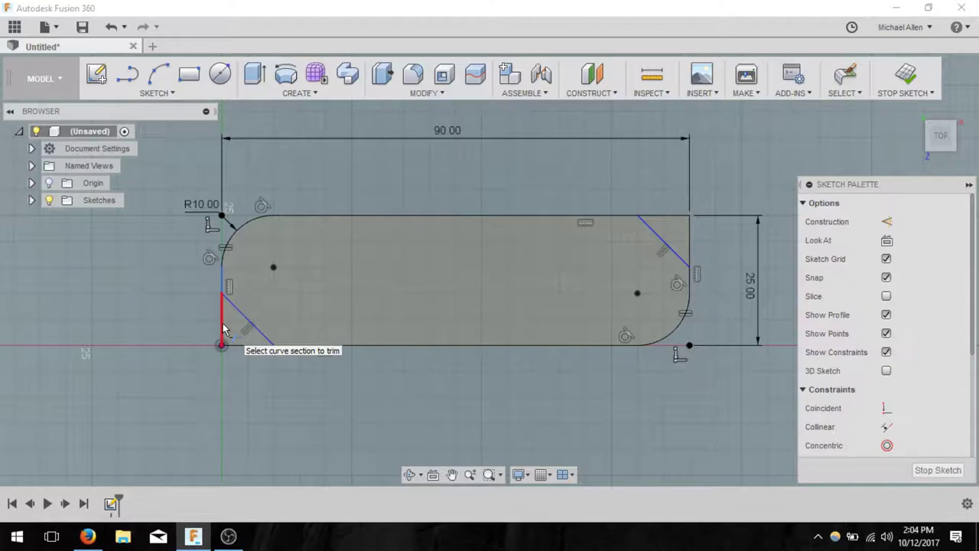
click(225, 329)
click(251, 345)
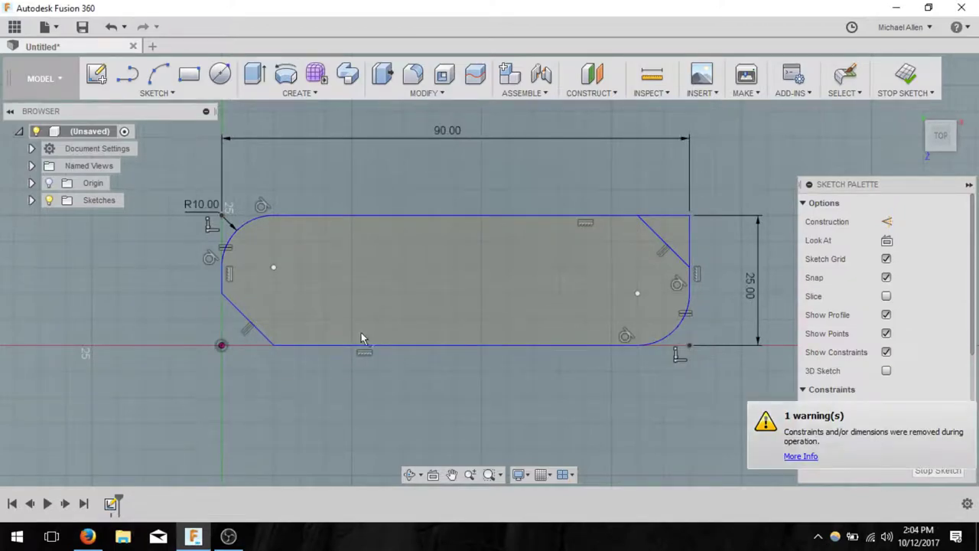
click(675, 215)
click(691, 240)
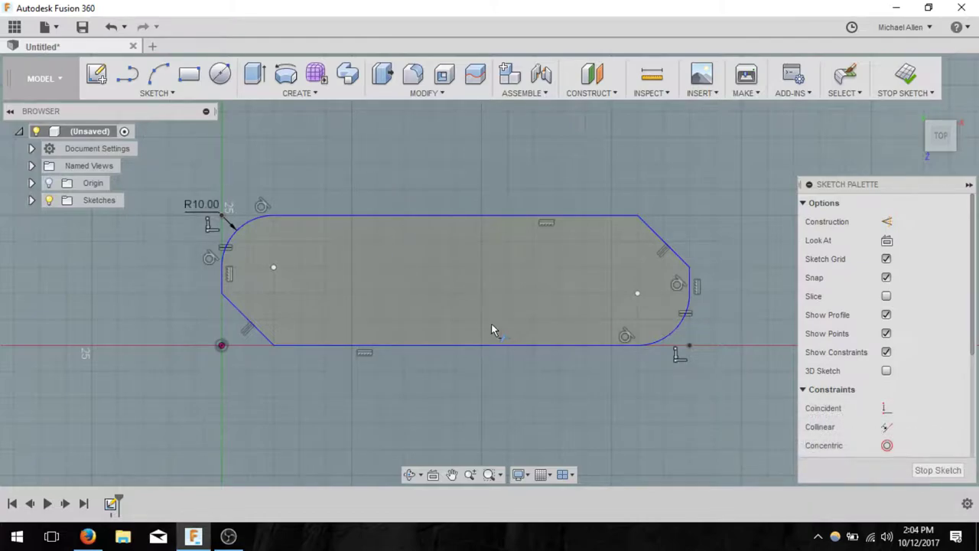
key(Escape)
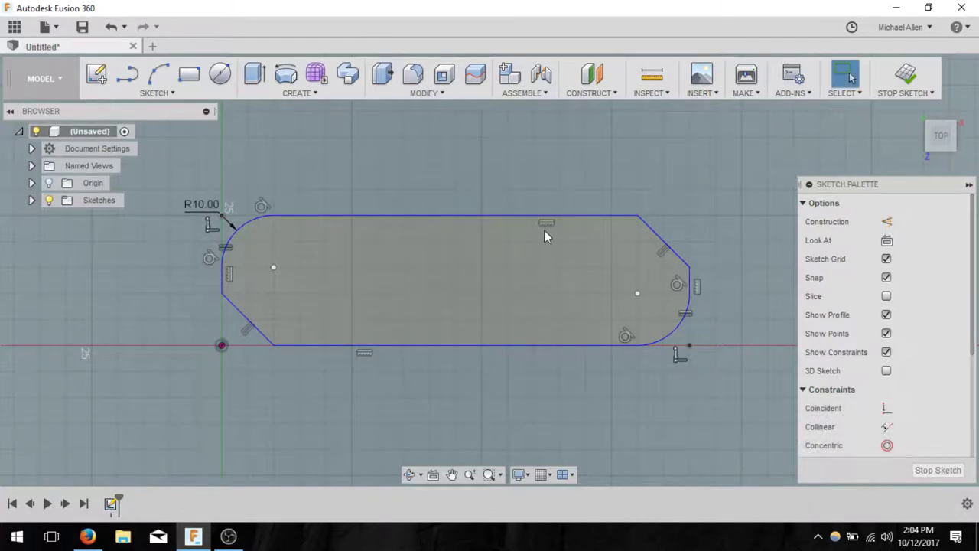
- Finish the outline sketch and inspect it from front, corner, top and tilted views
click(905, 77)
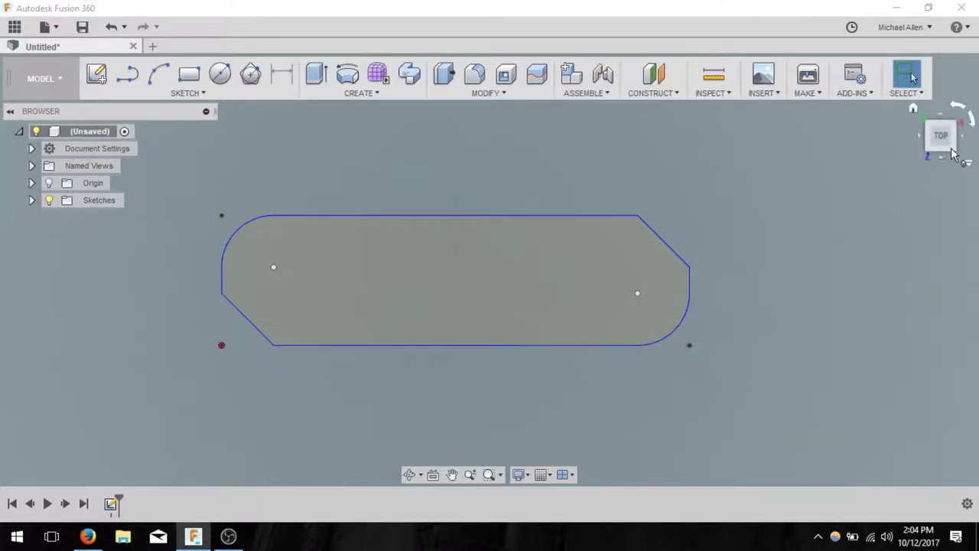
mouse_move(940, 147)
mouse_down()
mouse_move(939, 92)
mouse_move(942, 105)
mouse_up()
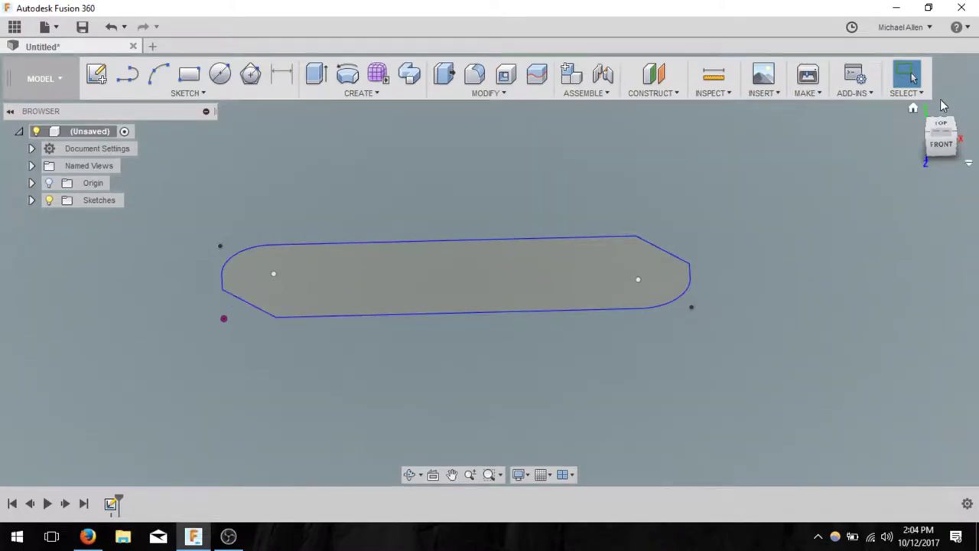
click(940, 140)
click(928, 138)
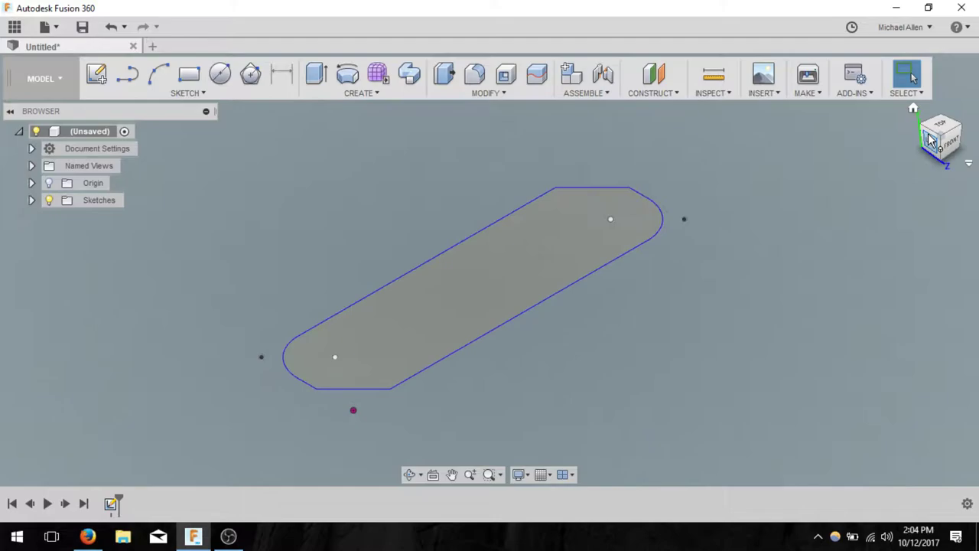
mouse_move(948, 136)
mouse_down()
mouse_move(911, 207)
mouse_move(657, 354)
mouse_up()
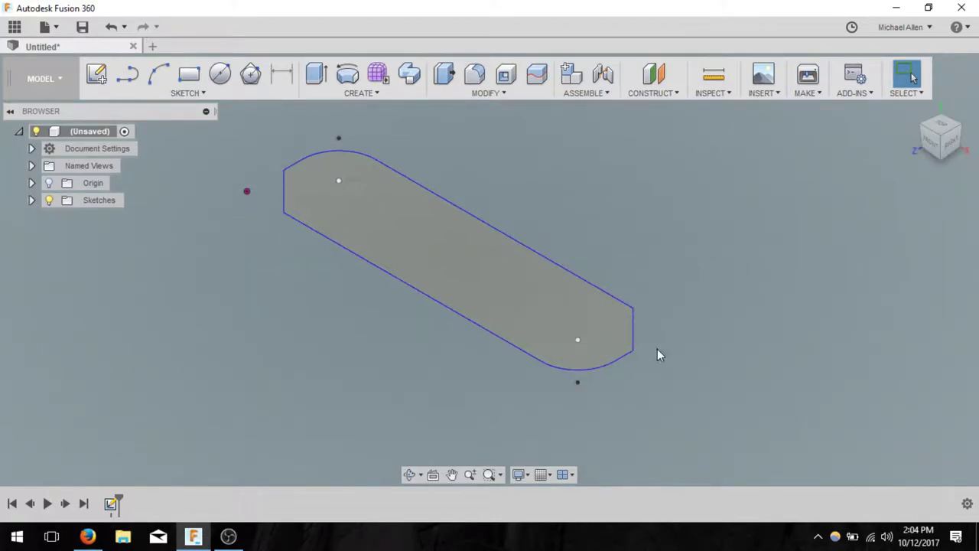
mouse_move(574, 400)
shift+middle_down()
mouse_move(680, 333)
mouse_move(605, 276)
shift+middle_up()
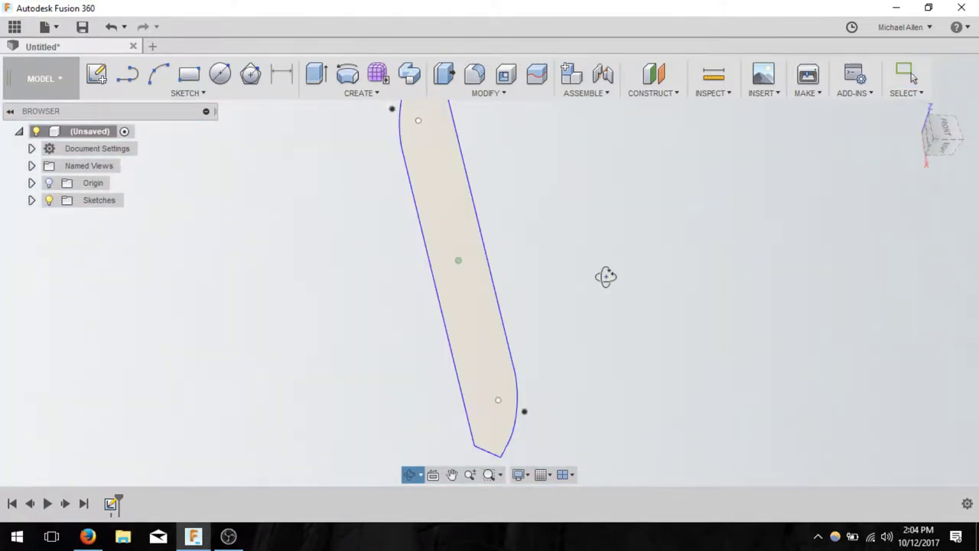
click(942, 130)
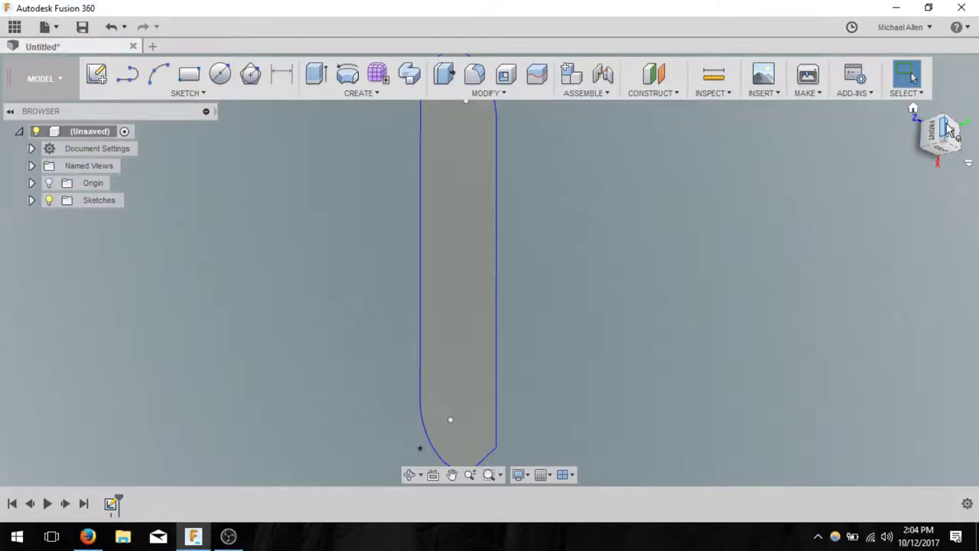
click(947, 129)
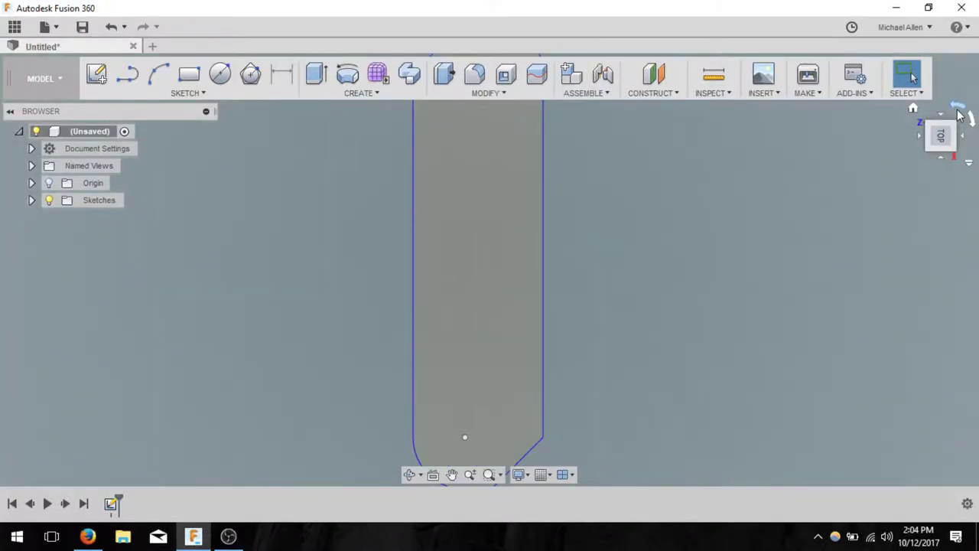
click(960, 114)
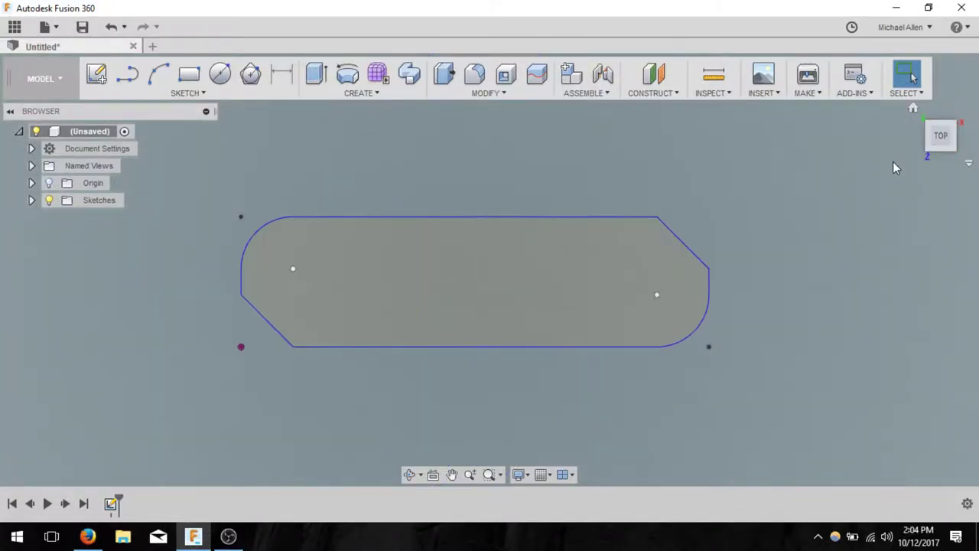
click(943, 150)
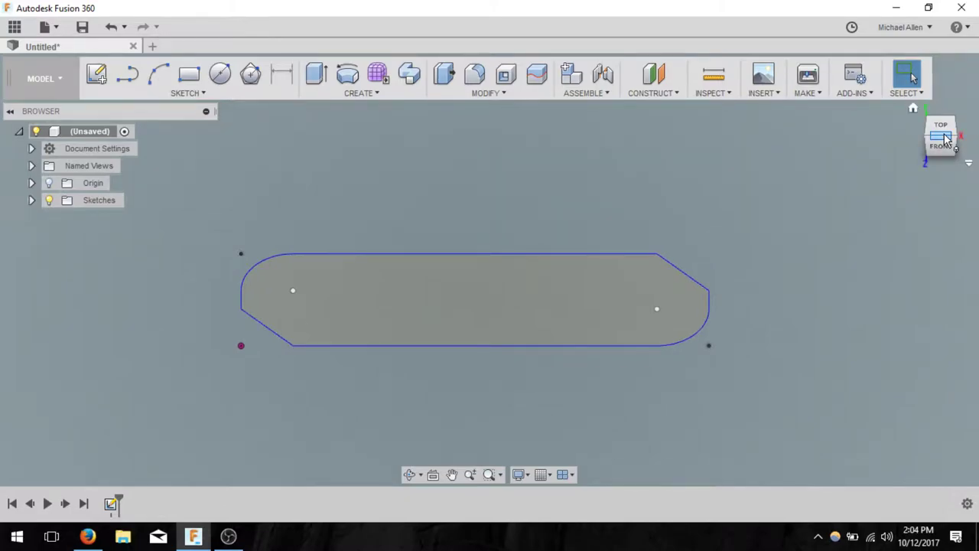
- Extrude the filleted, chamfered outline profile 3 mm into a solid plate
click(320, 75)
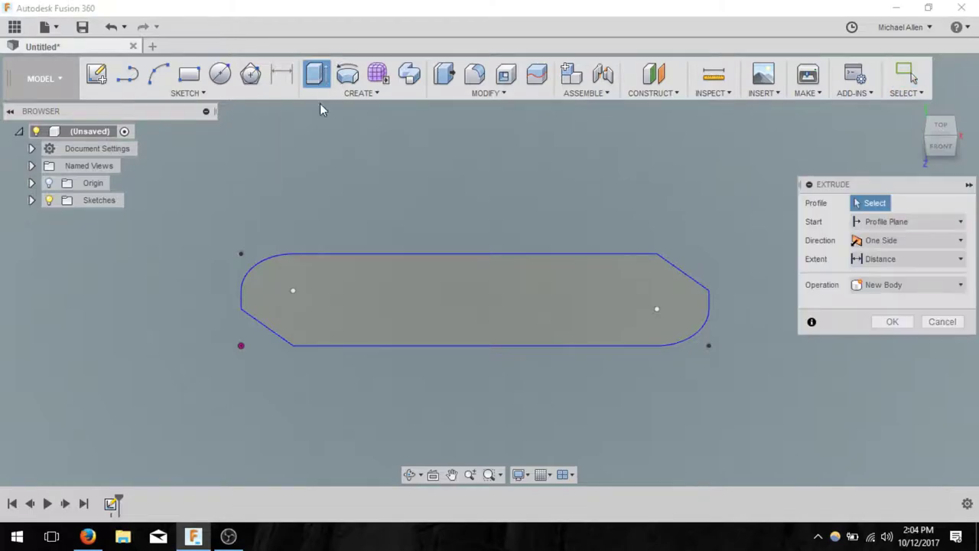
click(413, 313)
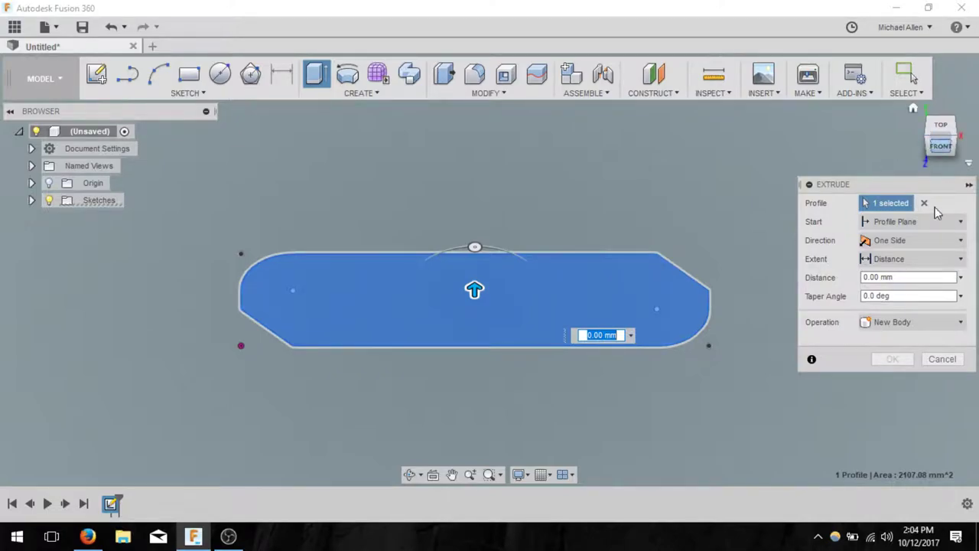
click(907, 277)
double_click(907, 277)
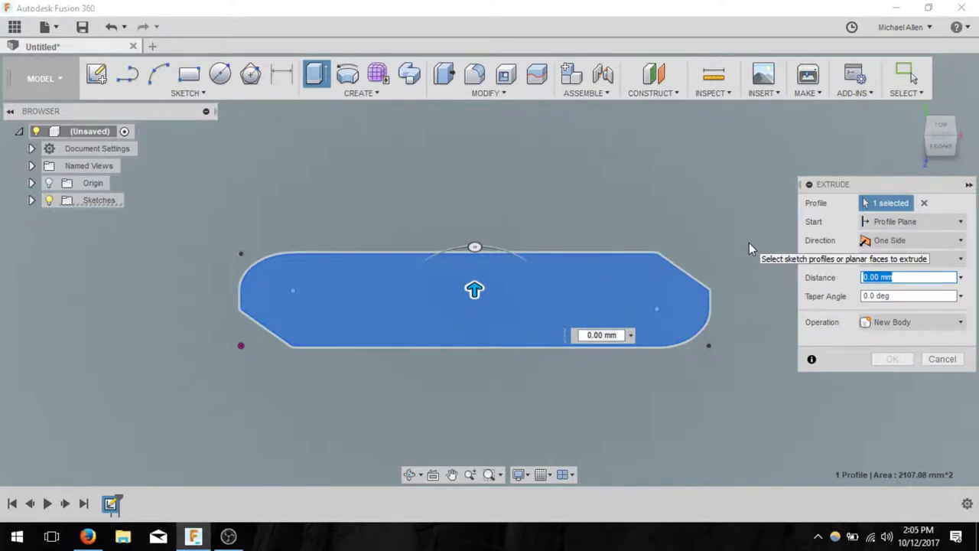
text(3)
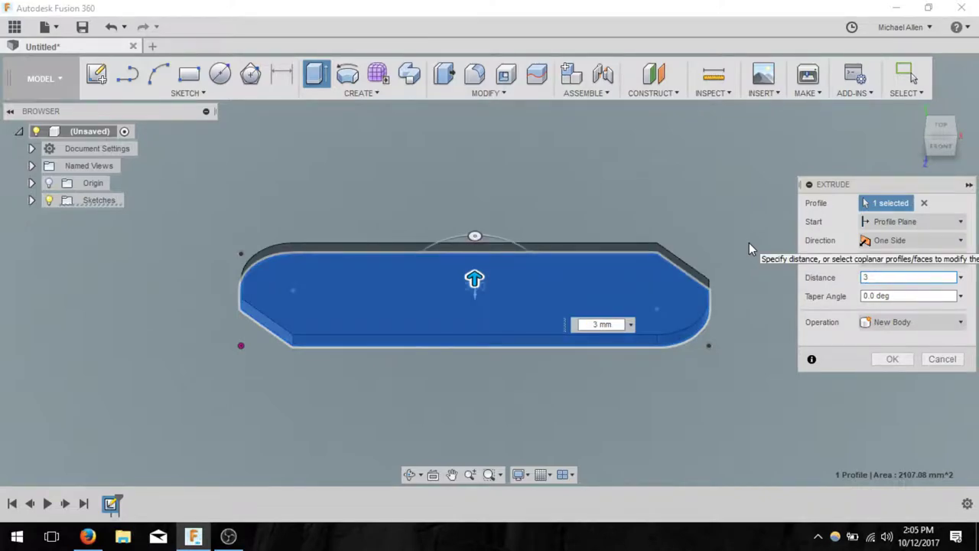
key(Return)
mouse_move(941, 131)
mouse_down()
mouse_move(968, 111)
mouse_move(946, 135)
mouse_move(949, 146)
mouse_up()
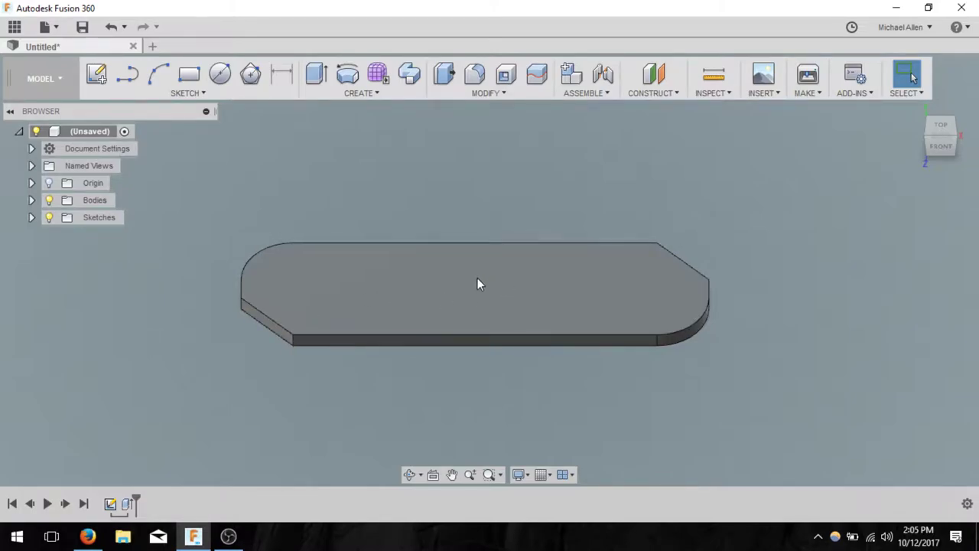
- Create a new sketch on the top face of the extruded keychain plate
drag(941, 140, 948, 139)
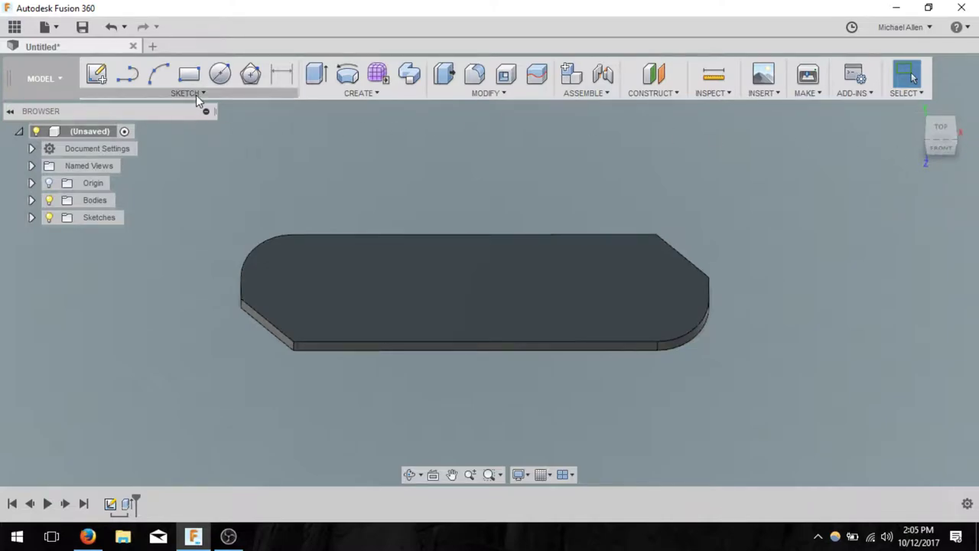
click(196, 95)
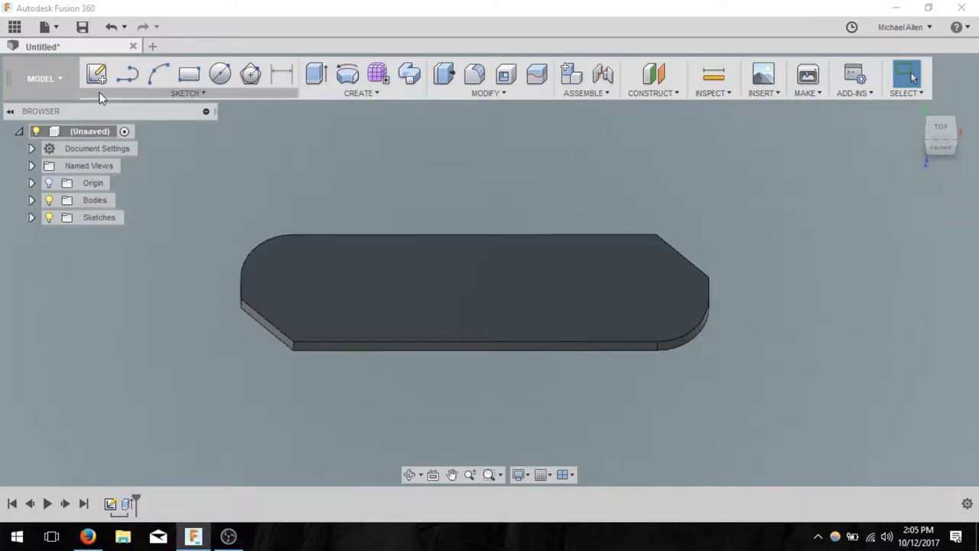
click(93, 78)
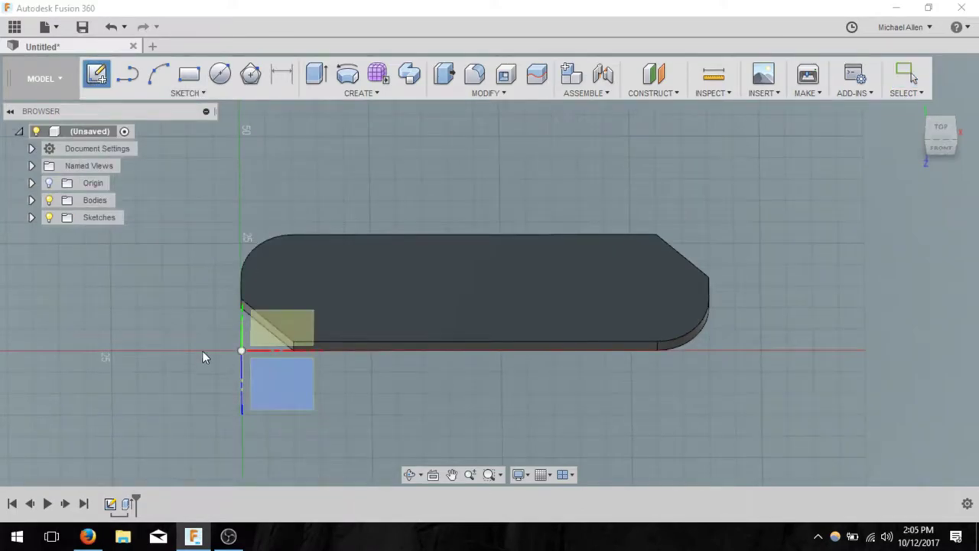
click(609, 263)
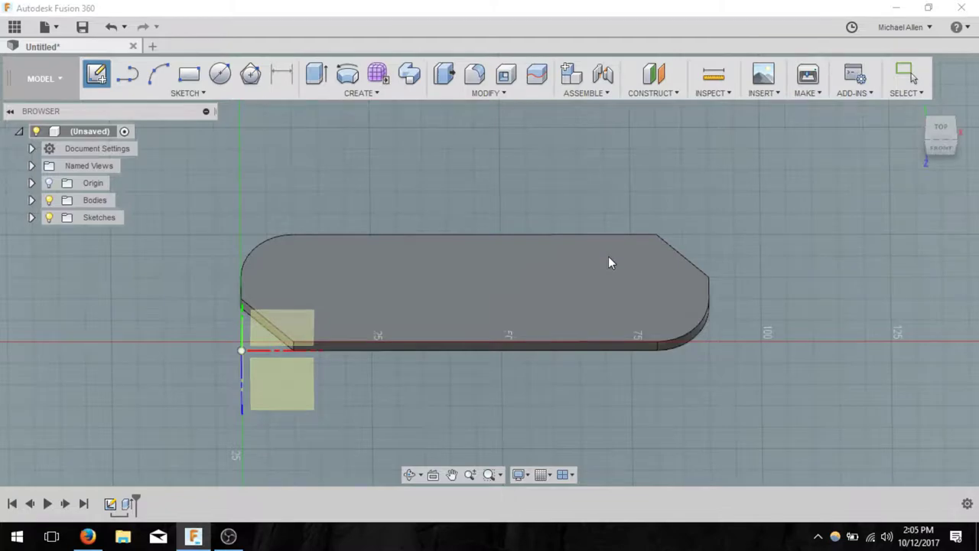
click(537, 272)
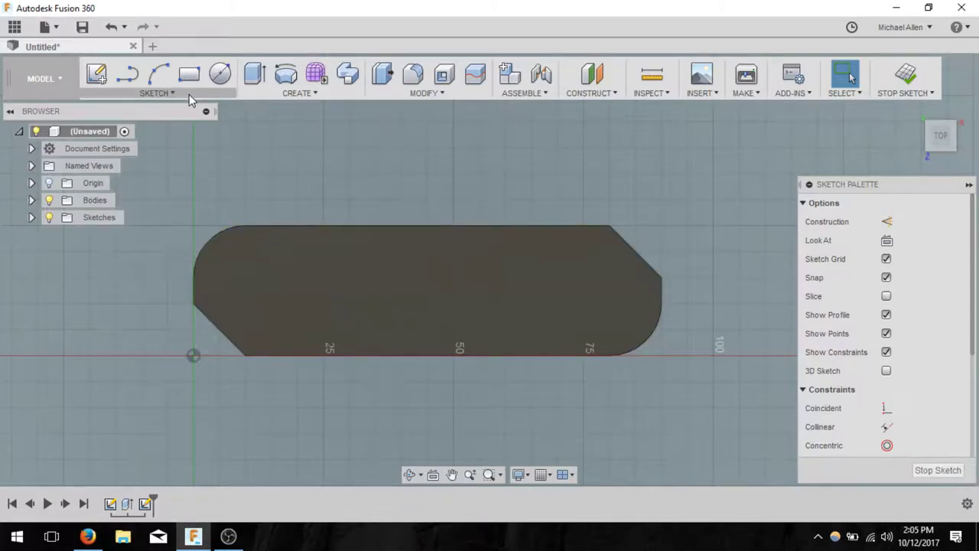
- Add the owner's name as sketch text, then undo it because it came out mirrored
click(189, 94)
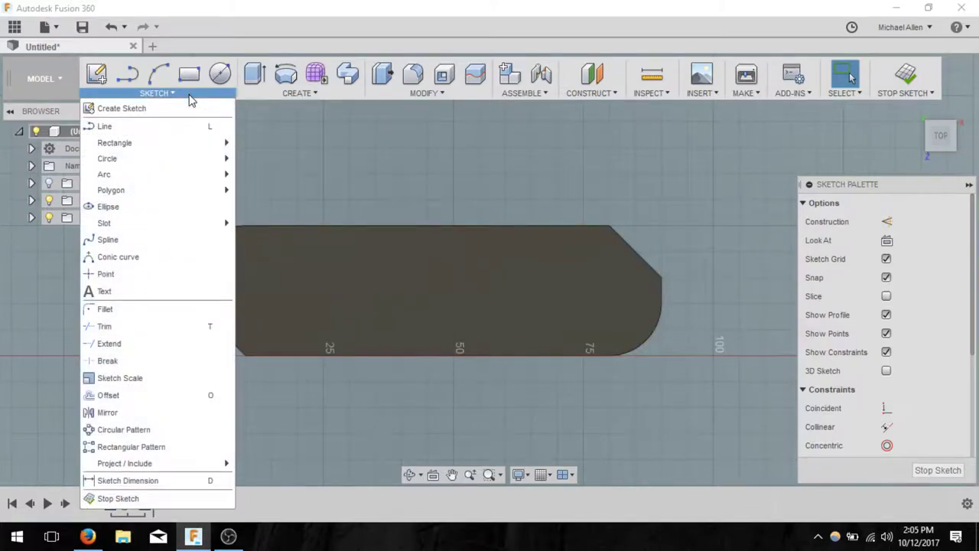
click(183, 291)
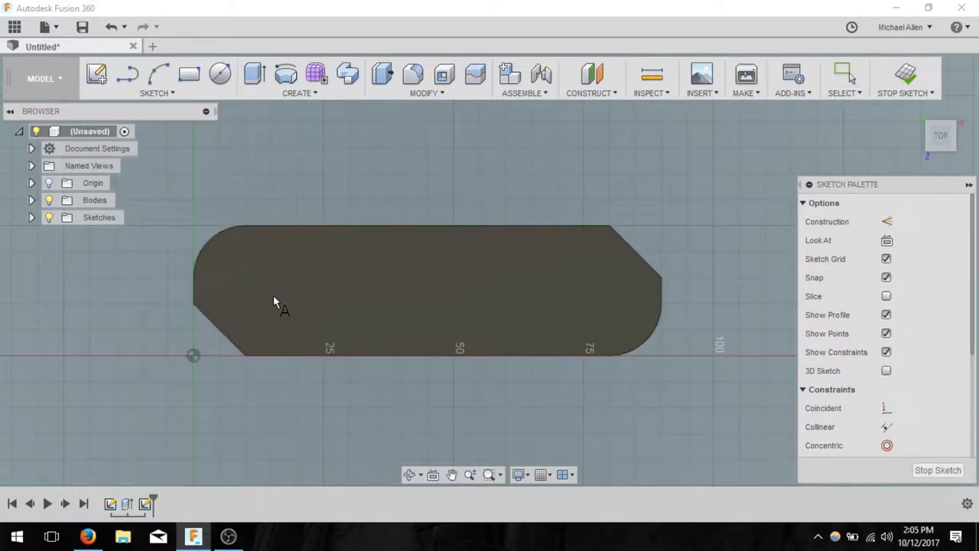
click(271, 252)
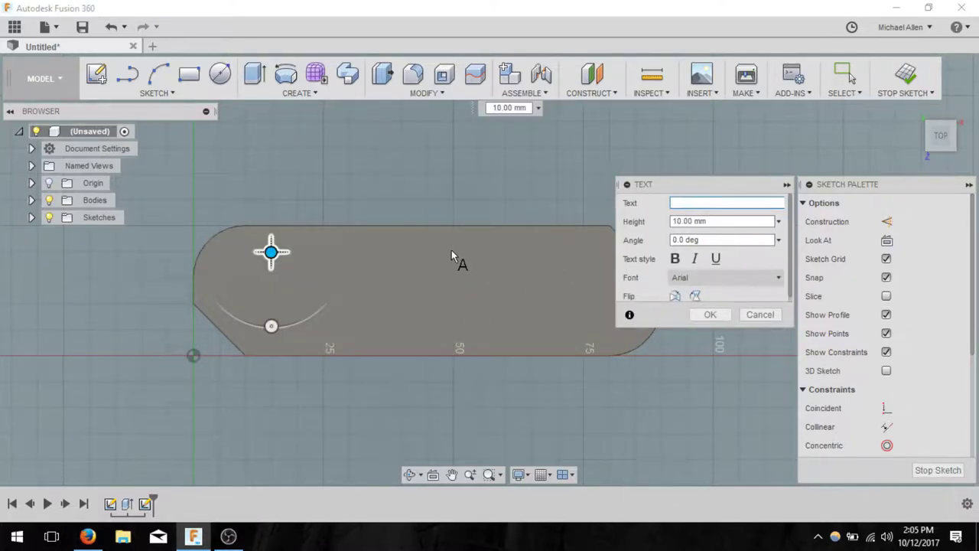
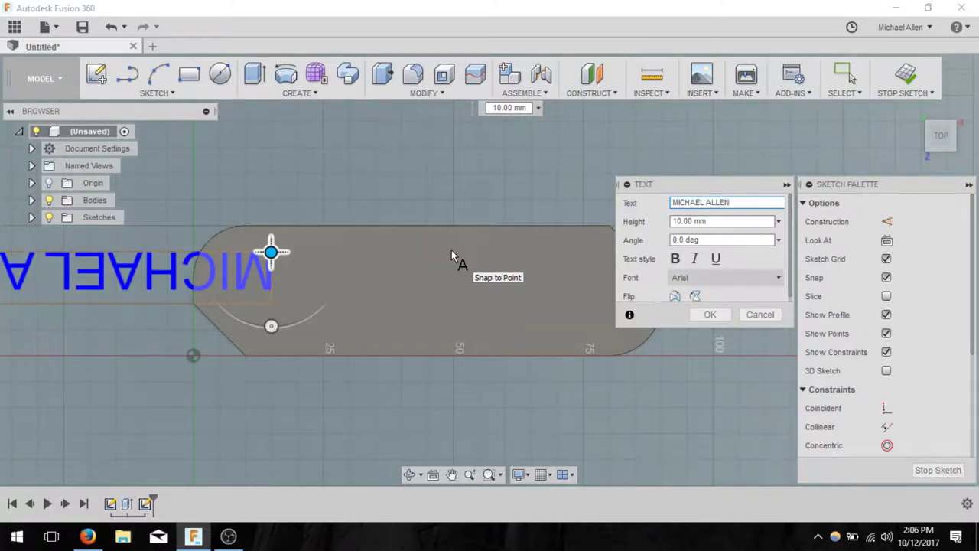
key(Return)
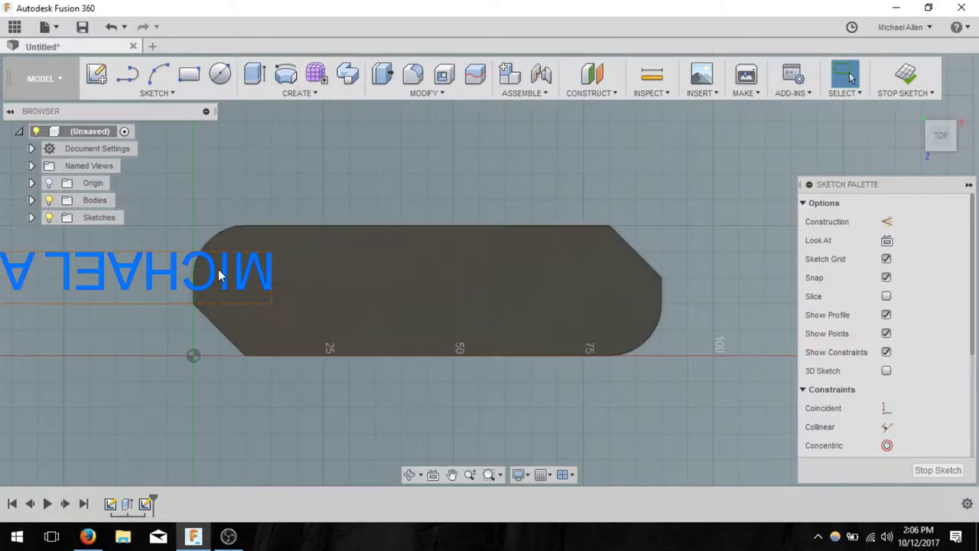
key(ctrl+z)
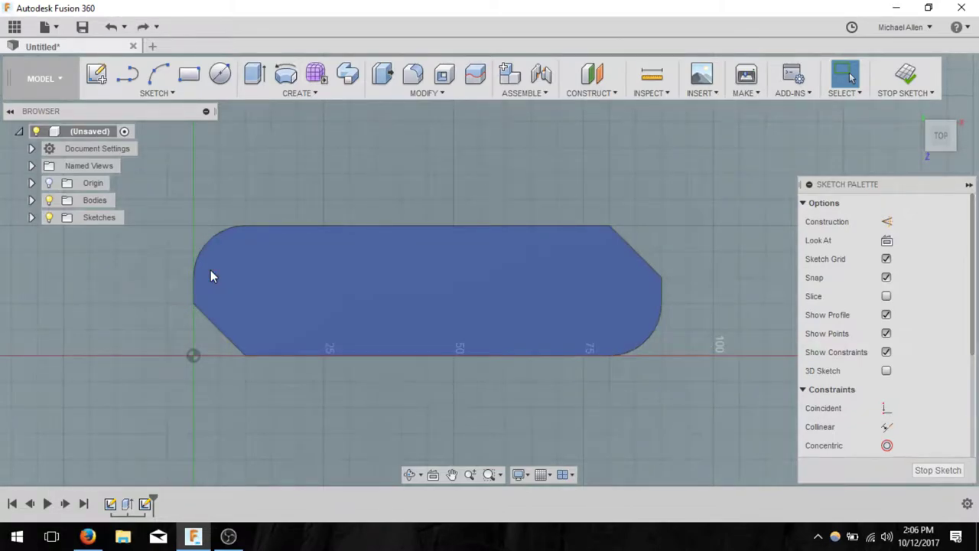
- Re-add the owner's name as text, rotate it upright, move it down, and set Bookman Old Style
click(193, 91)
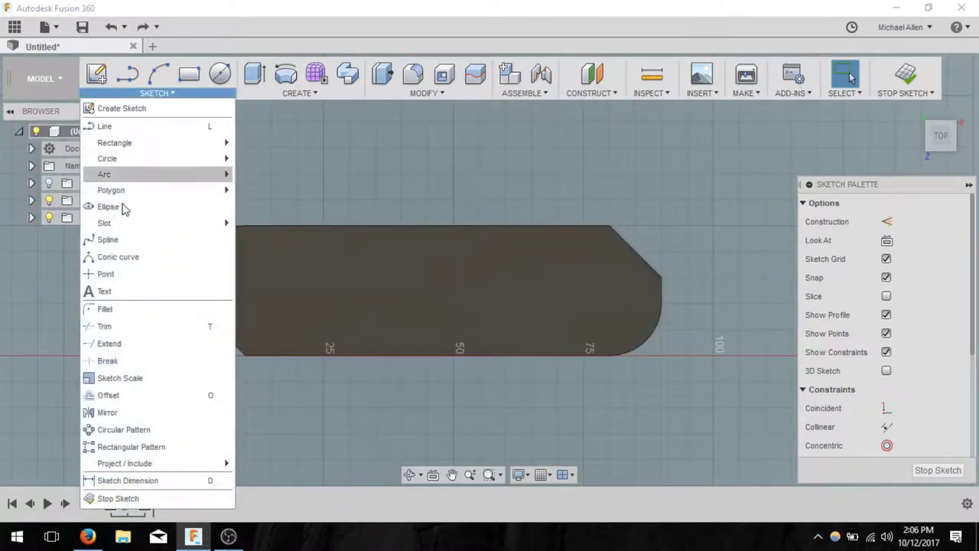
click(159, 297)
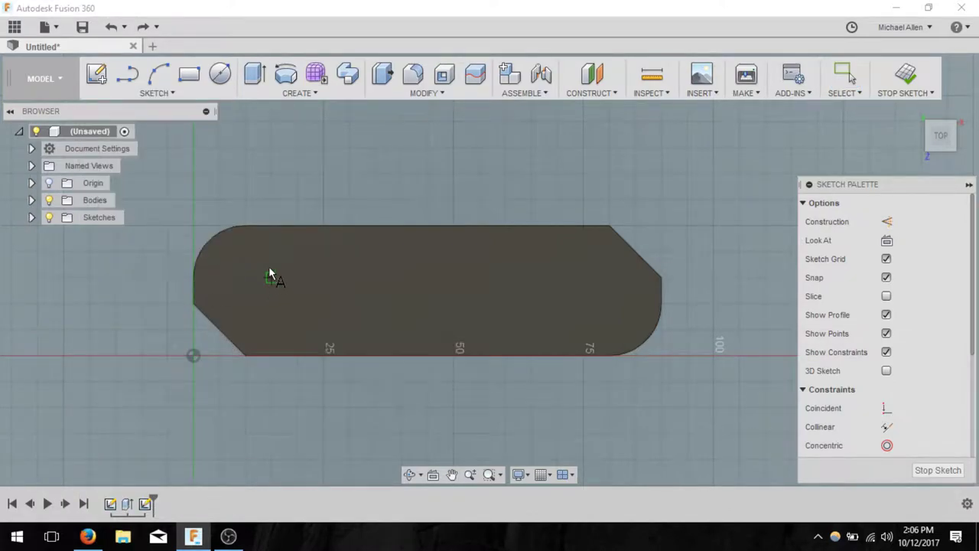
click(270, 252)
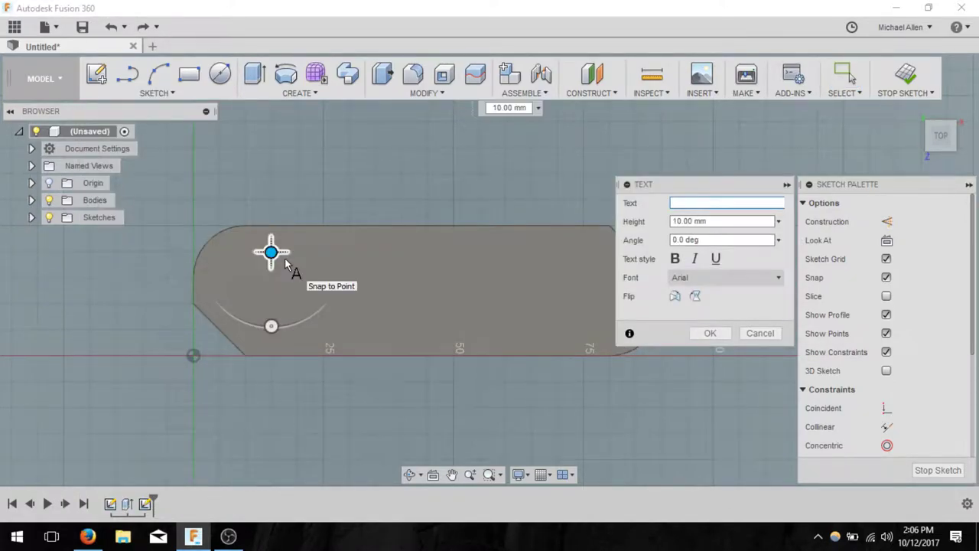
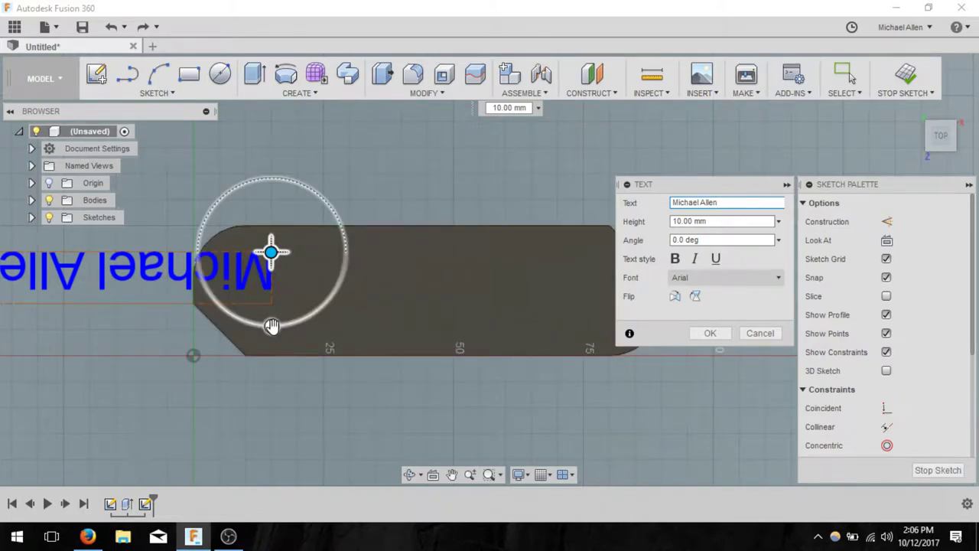
drag(271, 327, 269, 161)
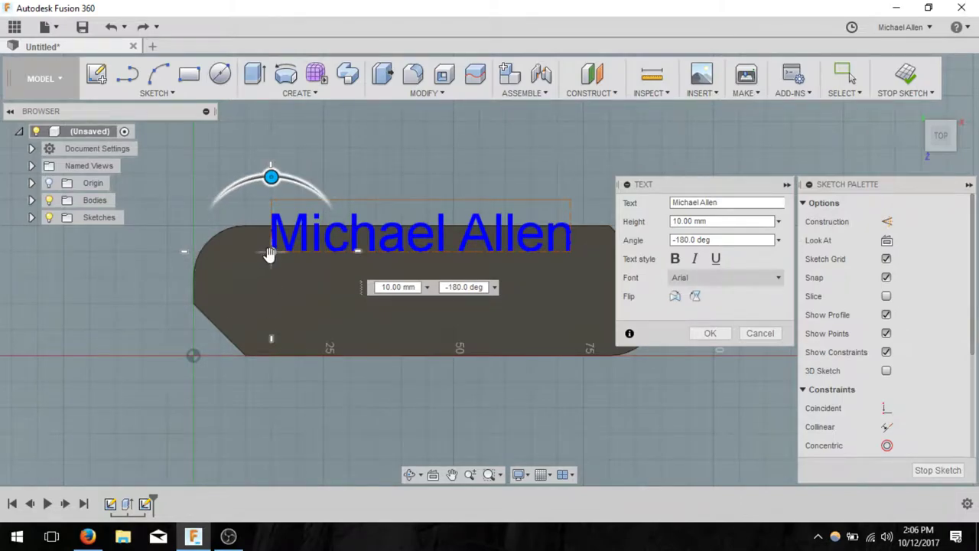
drag(269, 254, 269, 279)
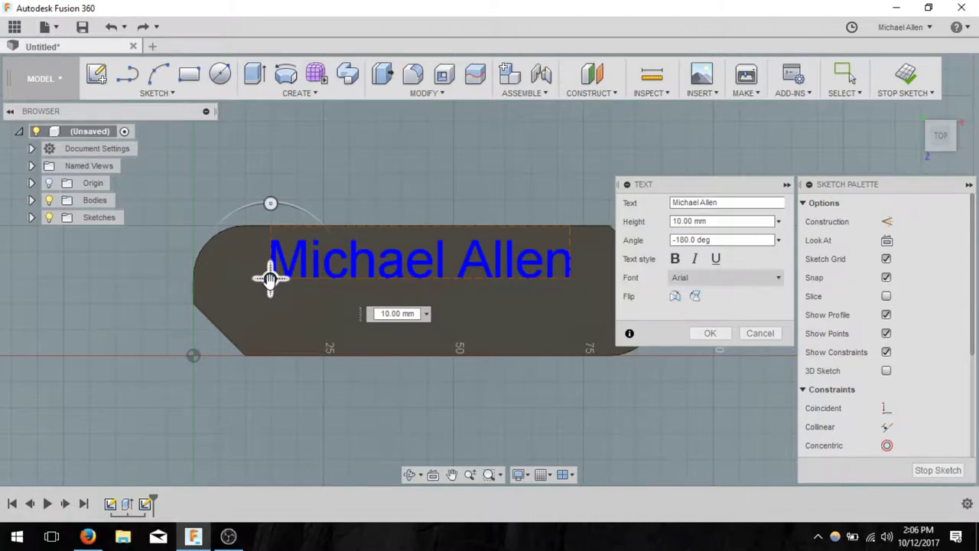
click(729, 277)
scroll(733, 348, down, 3)
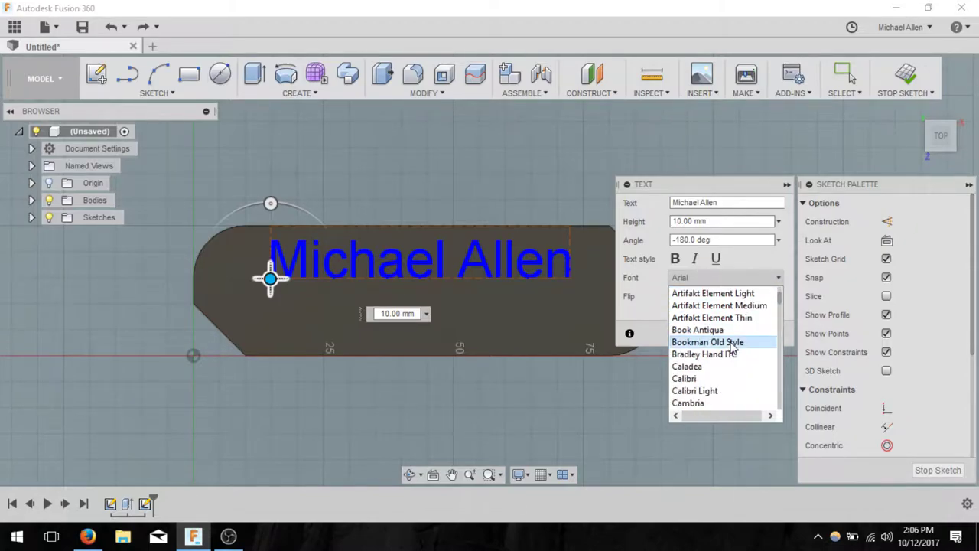
click(730, 342)
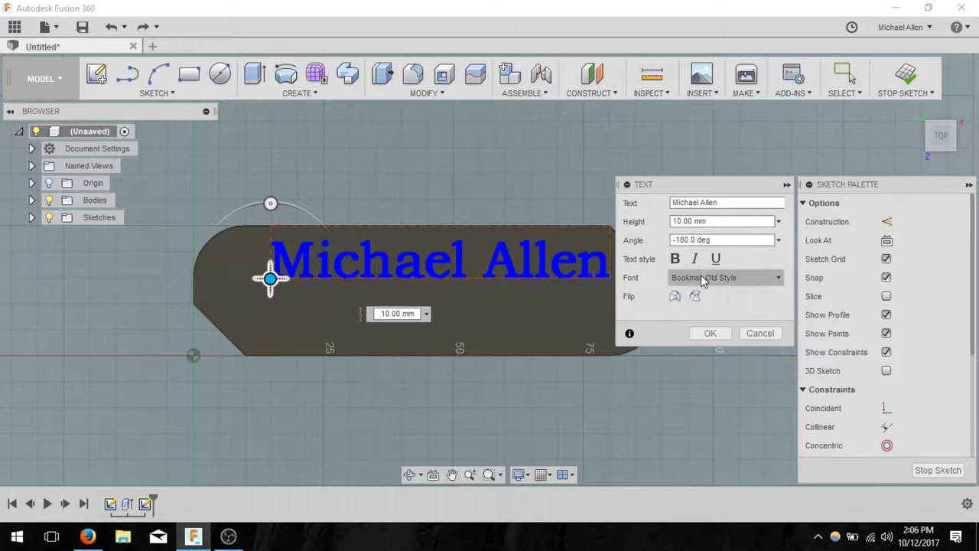
click(709, 333)
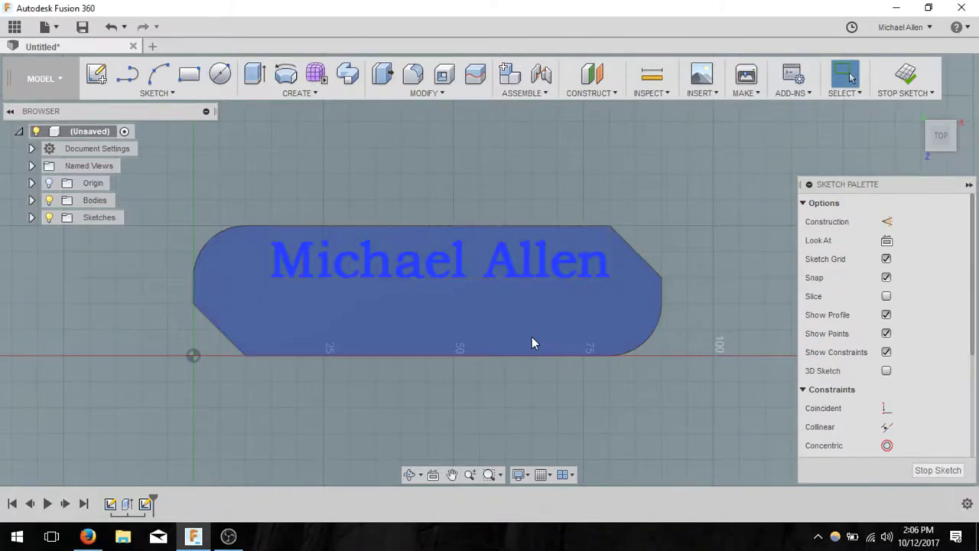
- Add NWA3D text, flip it to read normally, and move it beneath the name
click(186, 92)
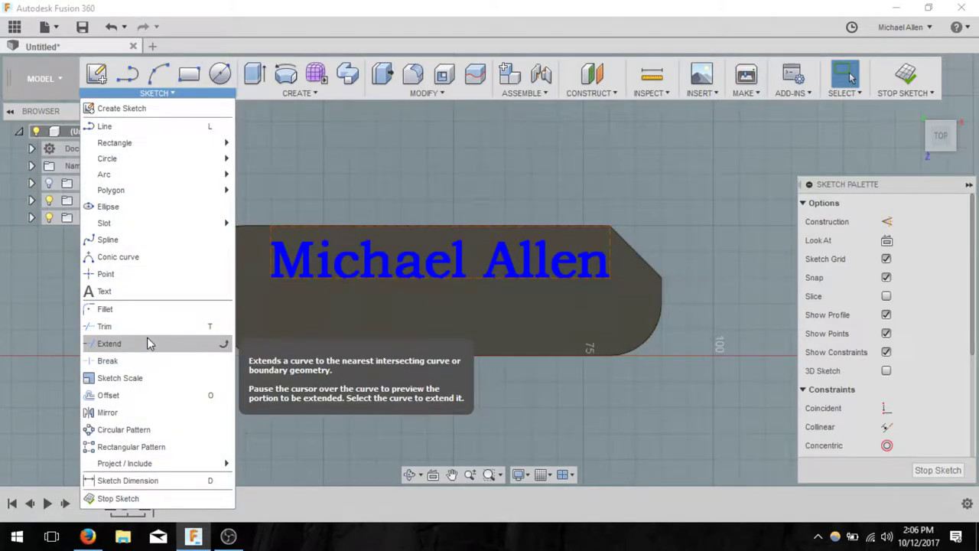
click(357, 182)
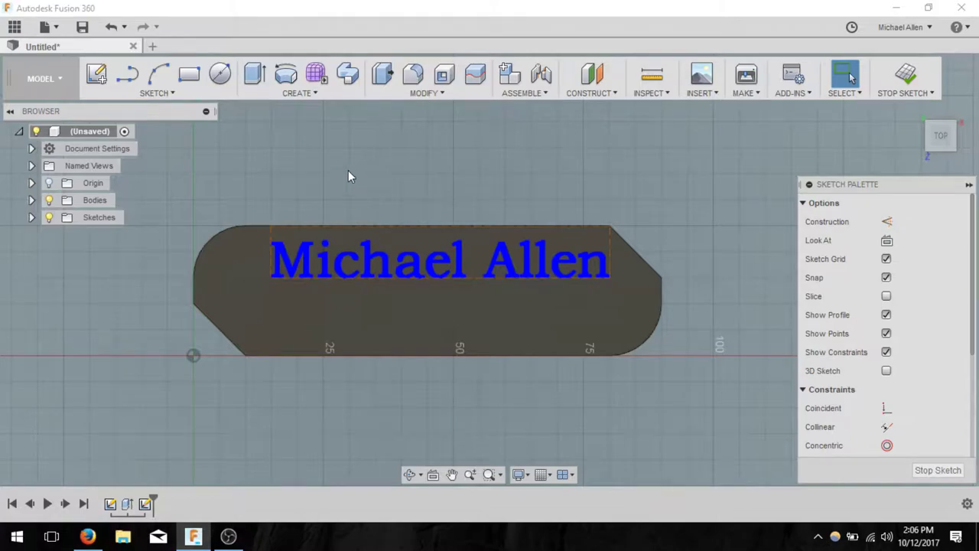
click(187, 95)
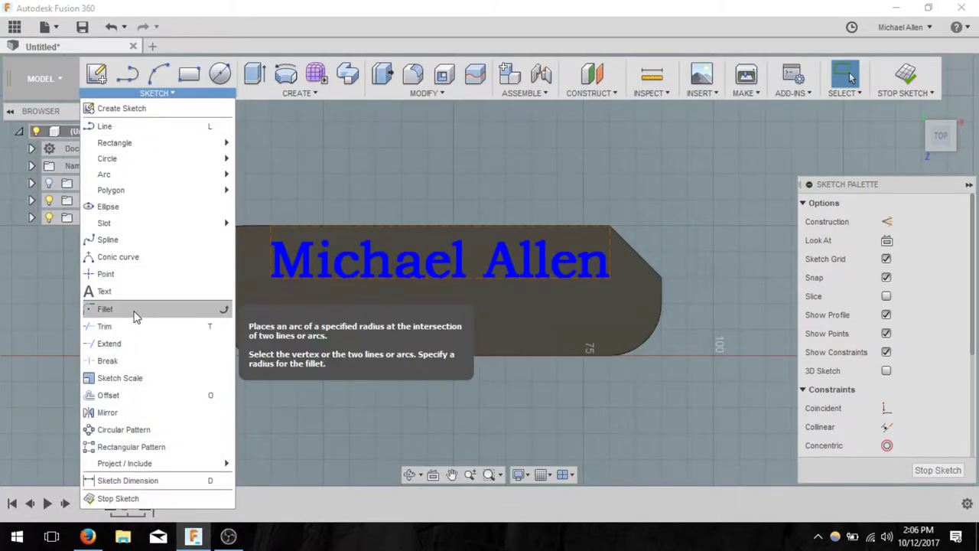
click(104, 291)
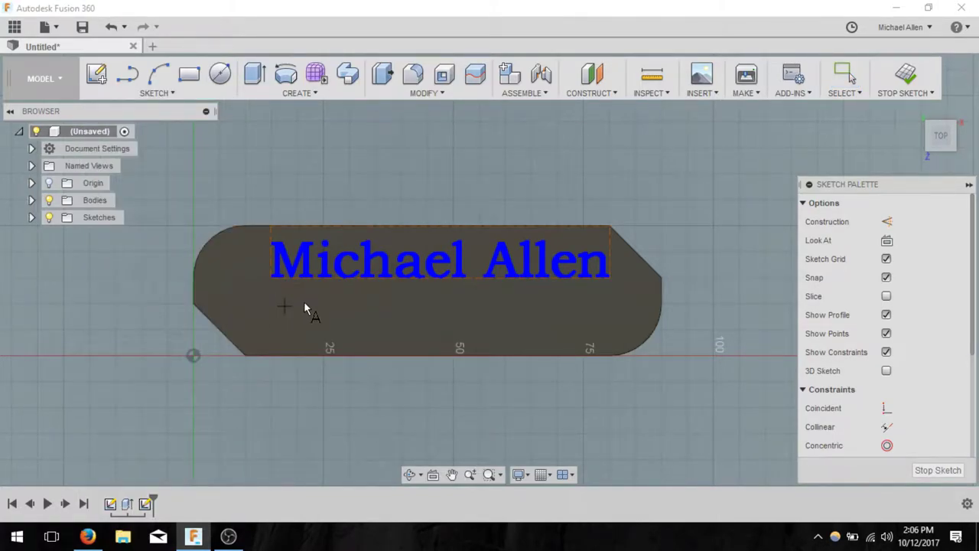
click(324, 304)
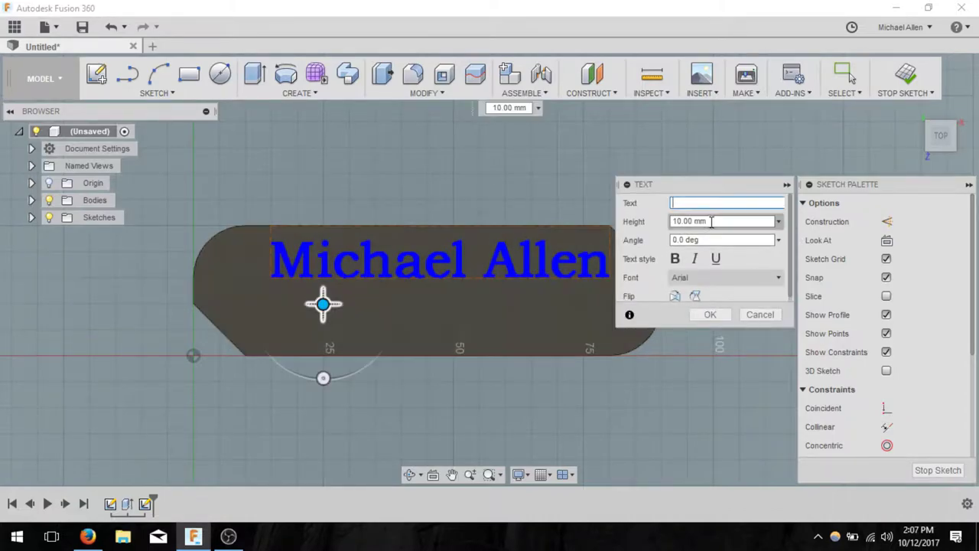
text(NWA3D)
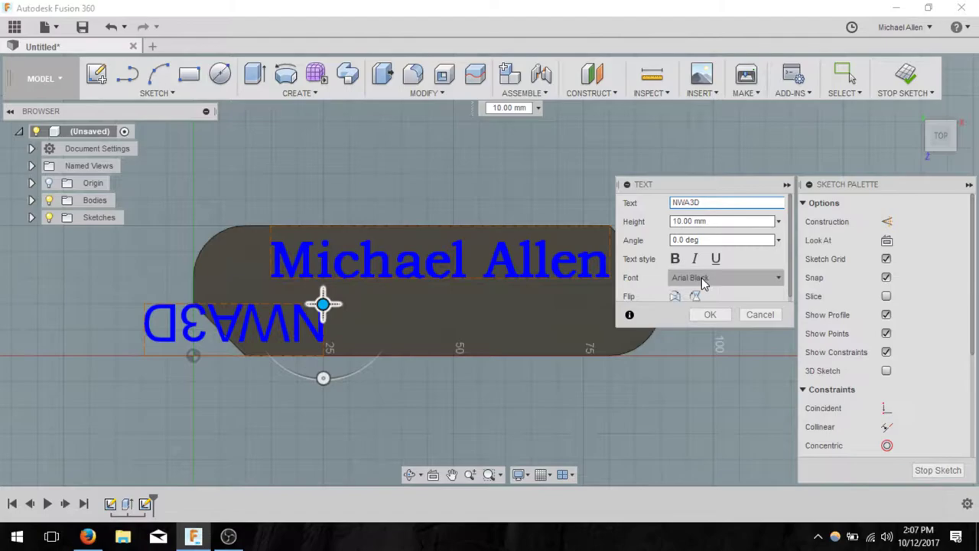
scroll(699, 278, down, 1)
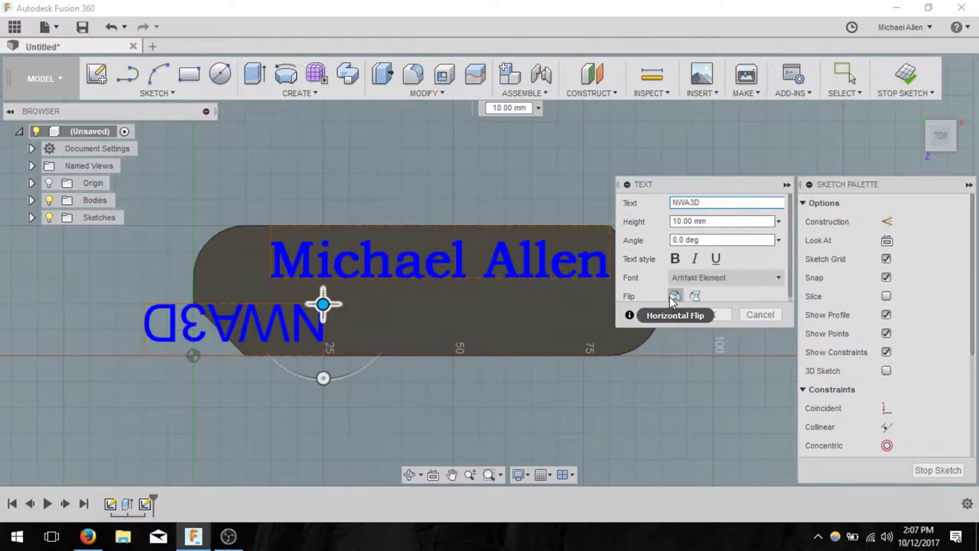
click(675, 298)
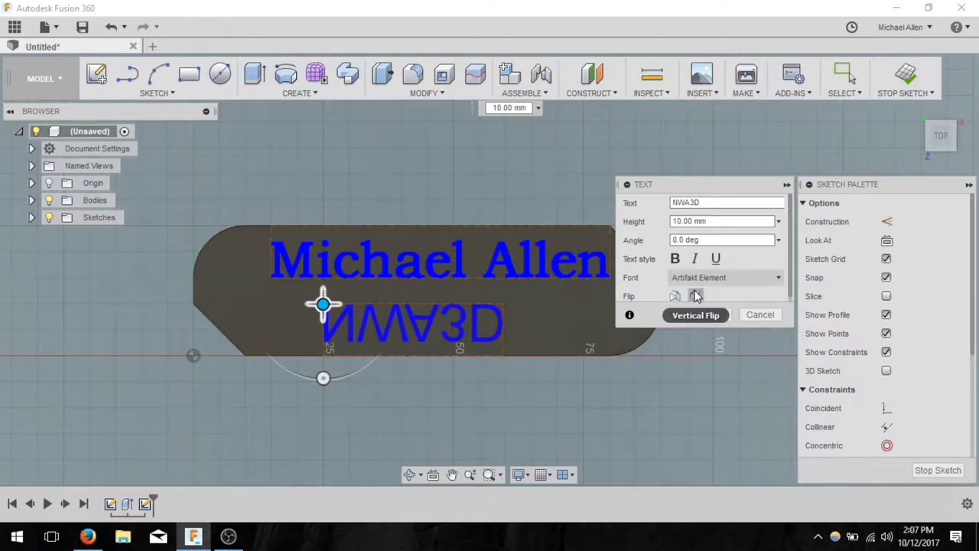
click(695, 296)
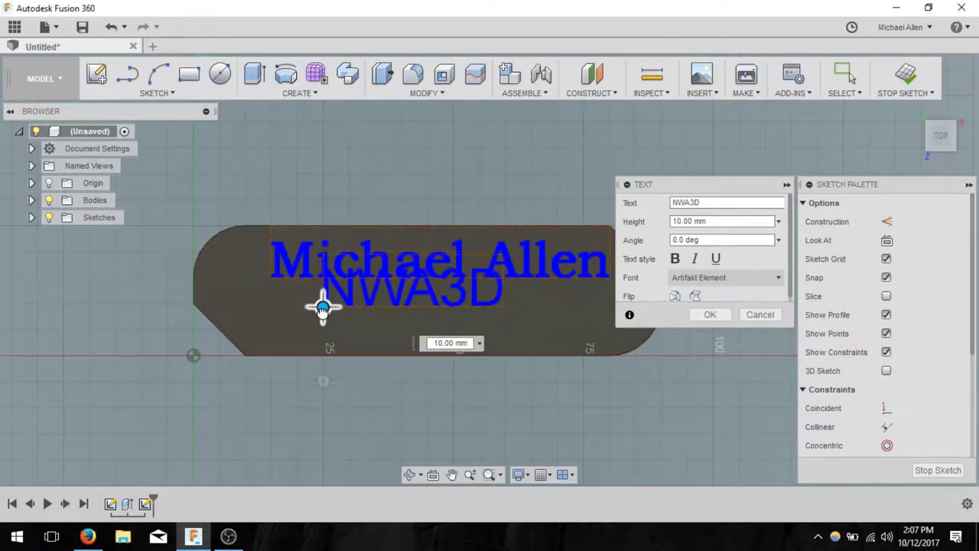
drag(323, 307, 322, 331)
- Try several fonts, then set NWA3D to italic DejaVu Math TeX Gyre and confirm
click(710, 280)
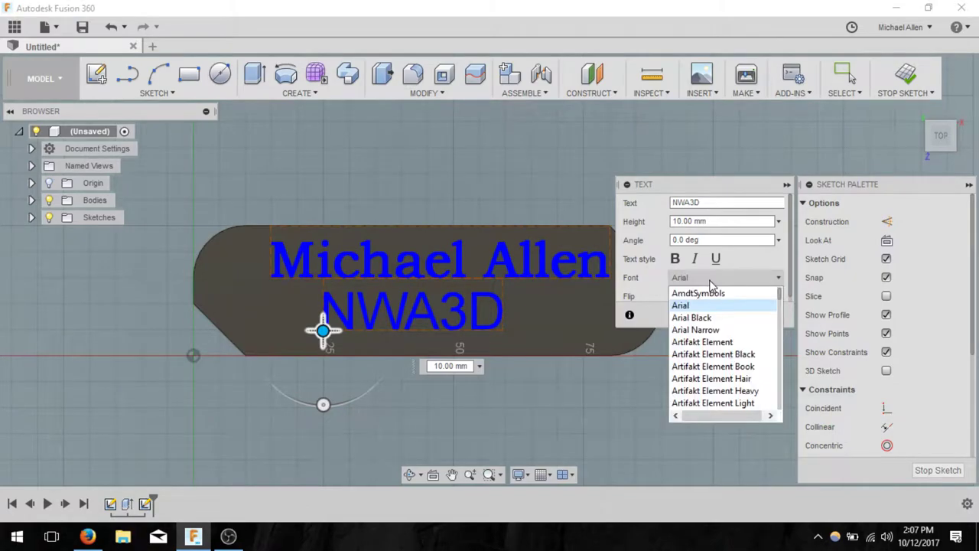
scroll(721, 334, down, 5)
click(721, 354)
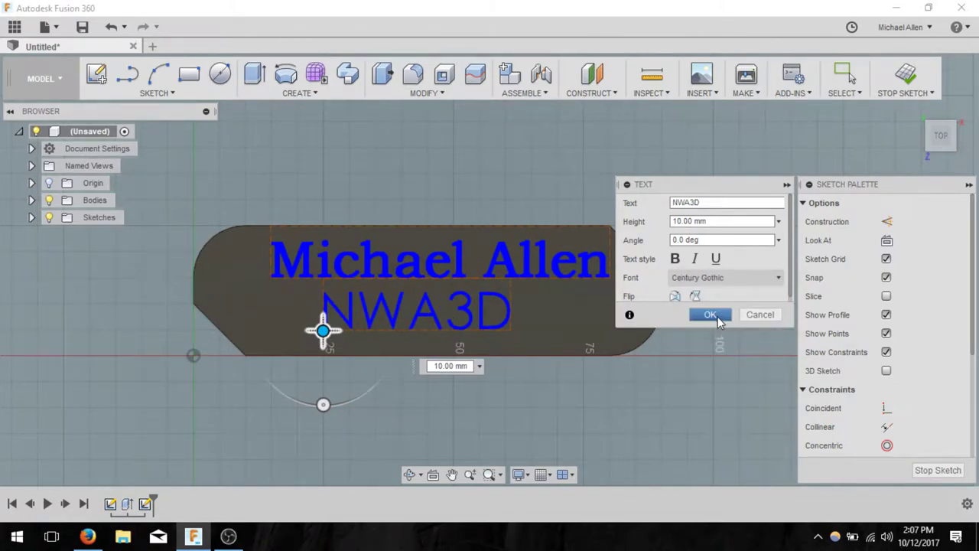
click(721, 279)
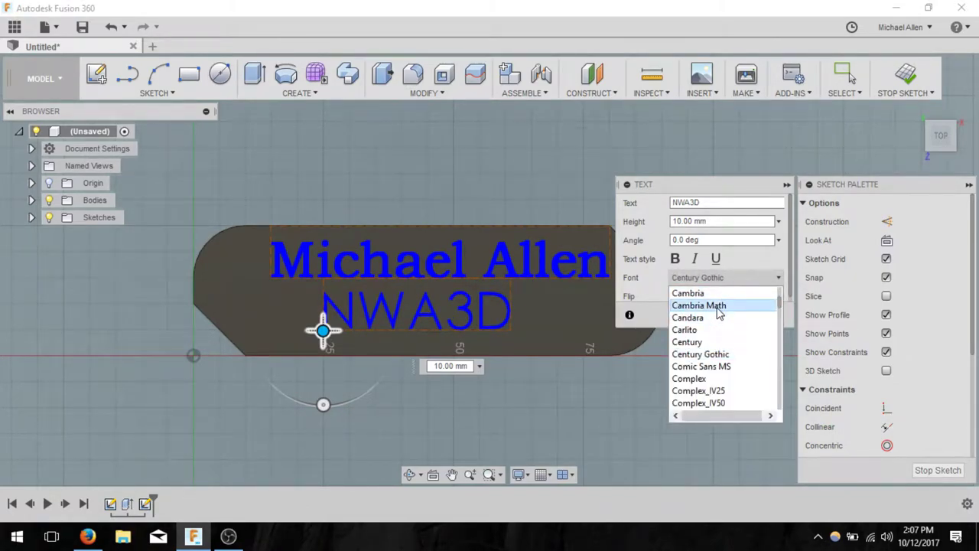
click(719, 306)
click(721, 278)
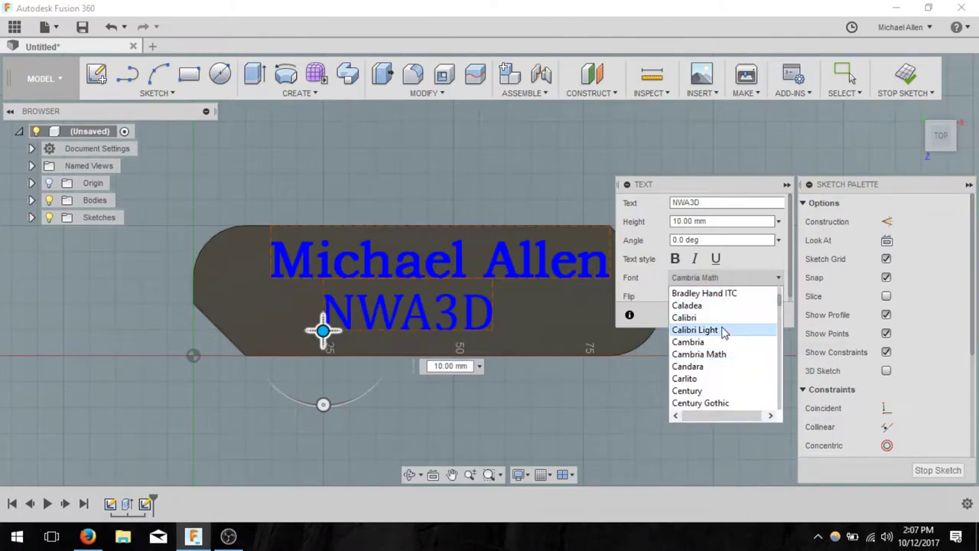
scroll(722, 328, up, 4)
scroll(722, 327, down, 3)
scroll(722, 329, down, 3)
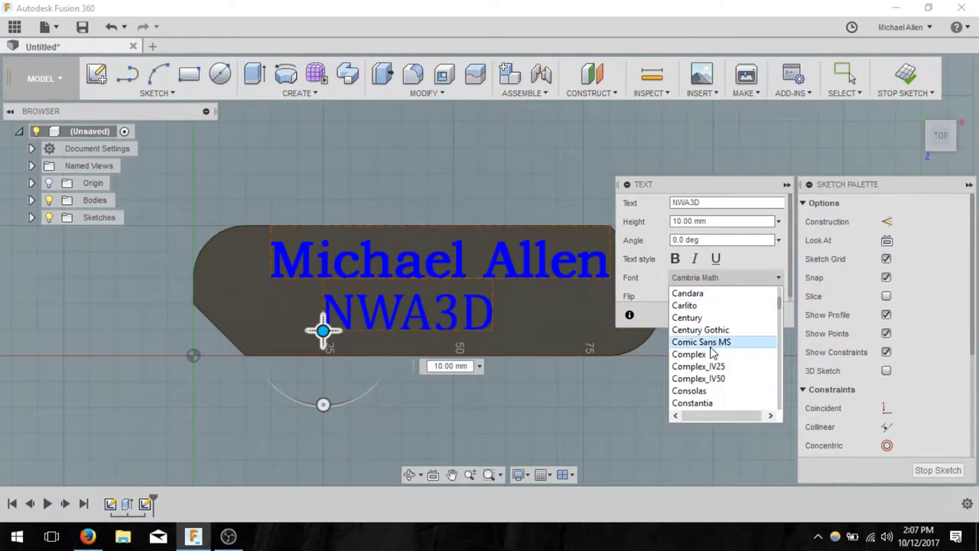
click(707, 353)
click(712, 279)
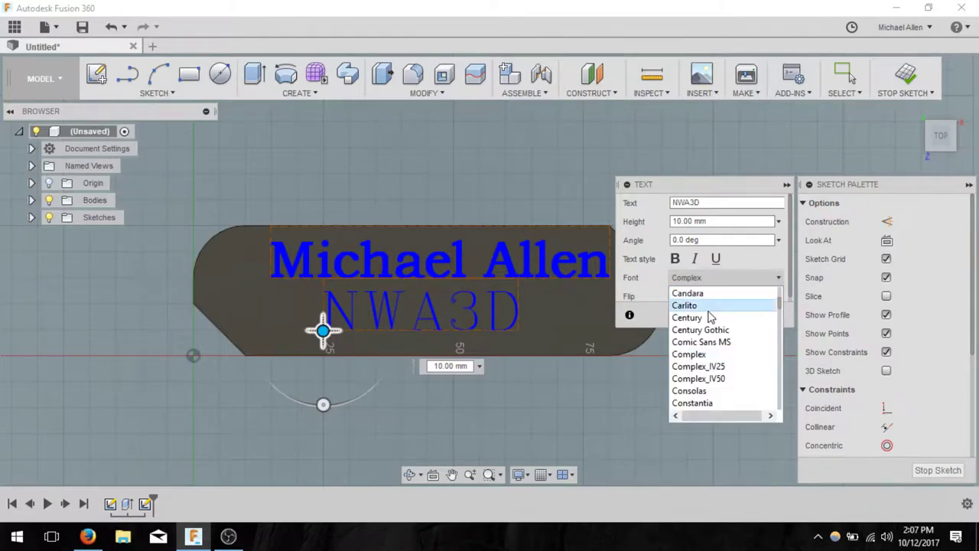
click(712, 388)
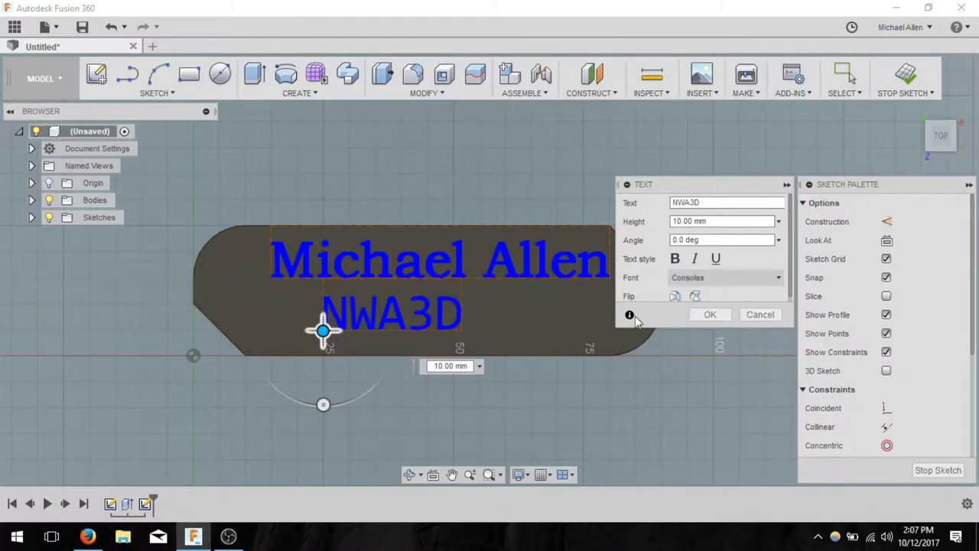
click(715, 279)
scroll(717, 300, down, 2)
click(723, 341)
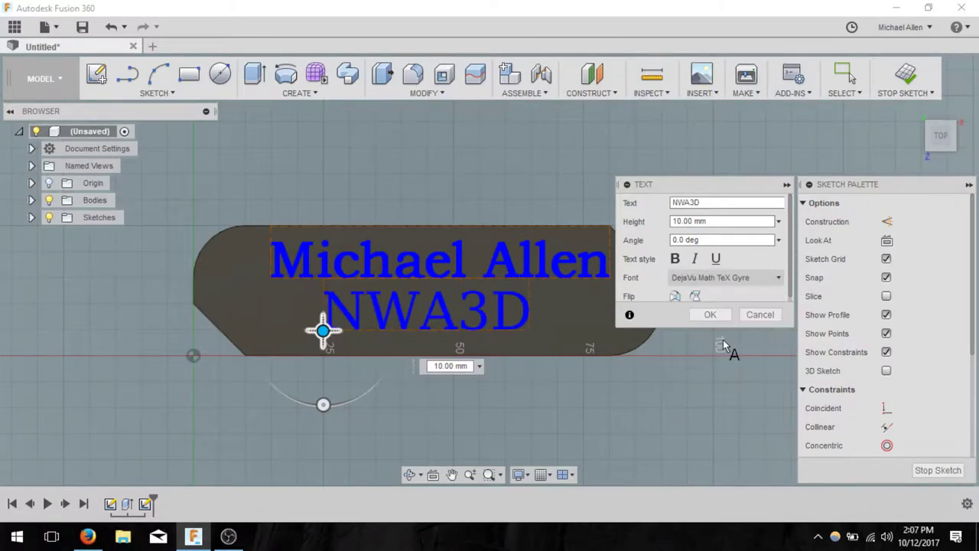
click(694, 258)
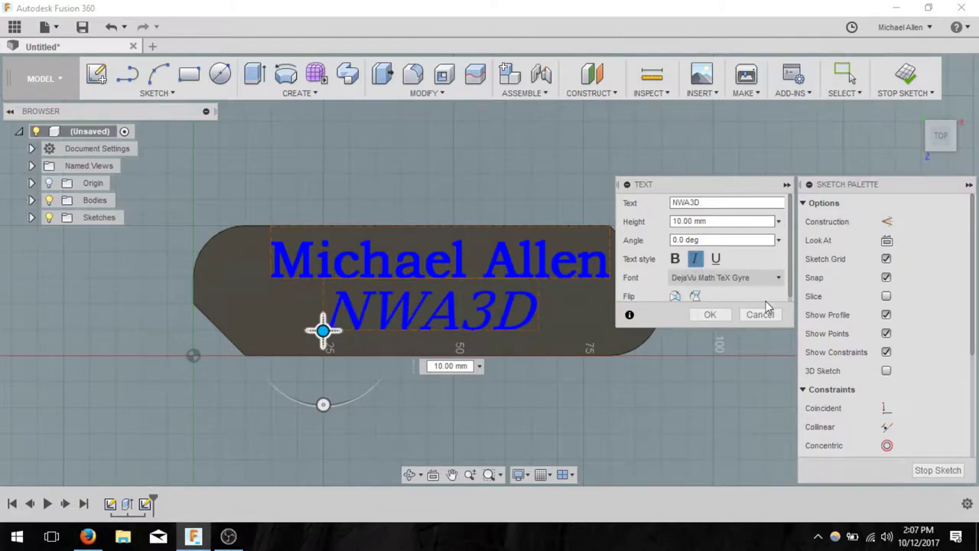
click(709, 314)
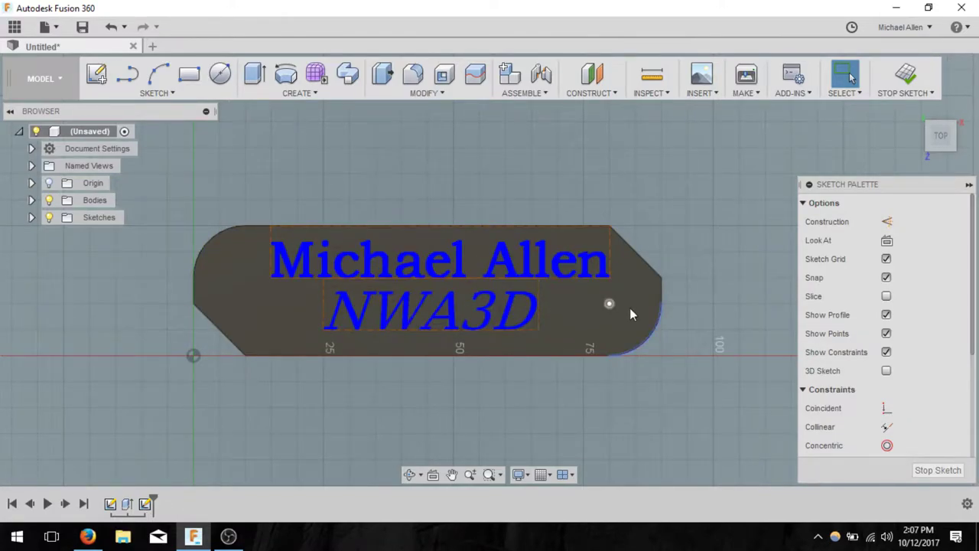
- Draw a 5 mm-radius three-sided circumscribed polygon on the plate's right end and select its edges
click(156, 92)
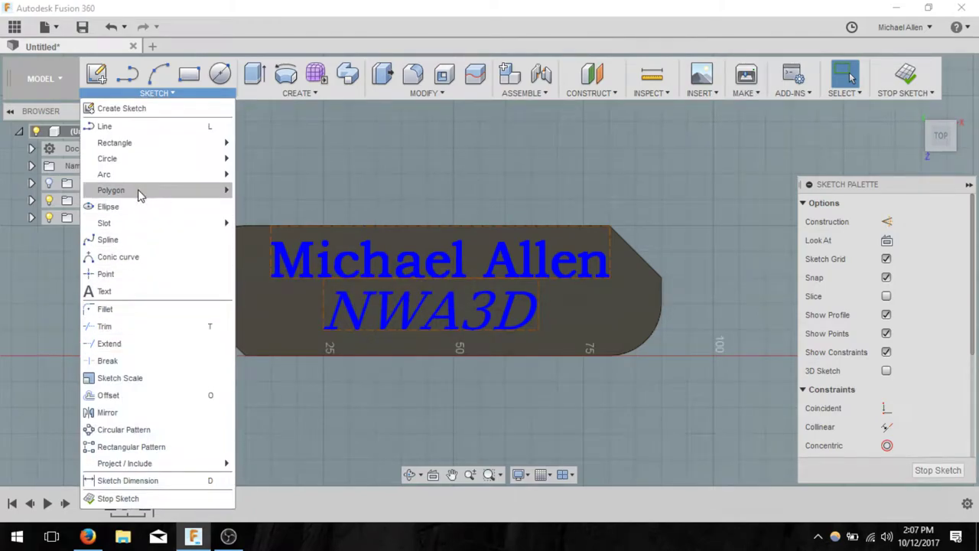
mouse_move(142, 180)
mouse_move(148, 198)
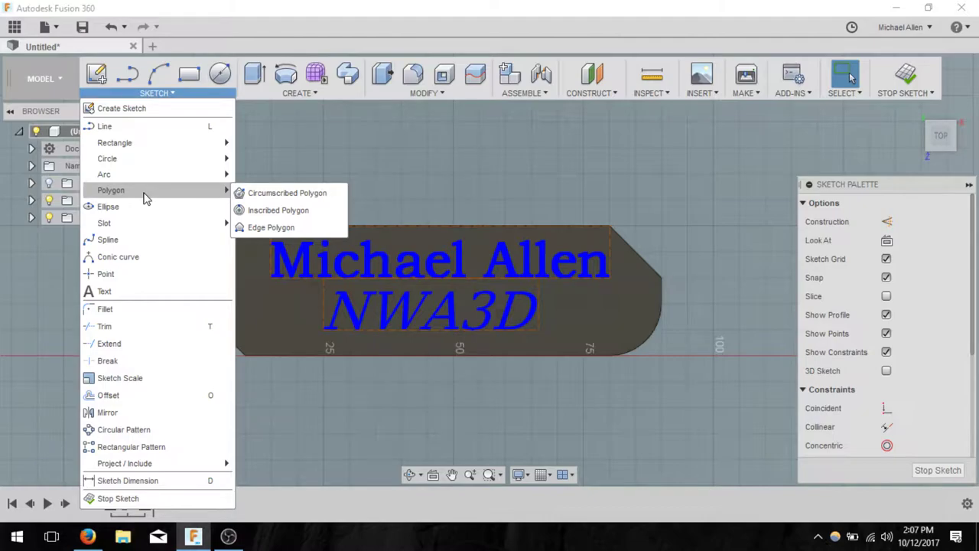
click(318, 131)
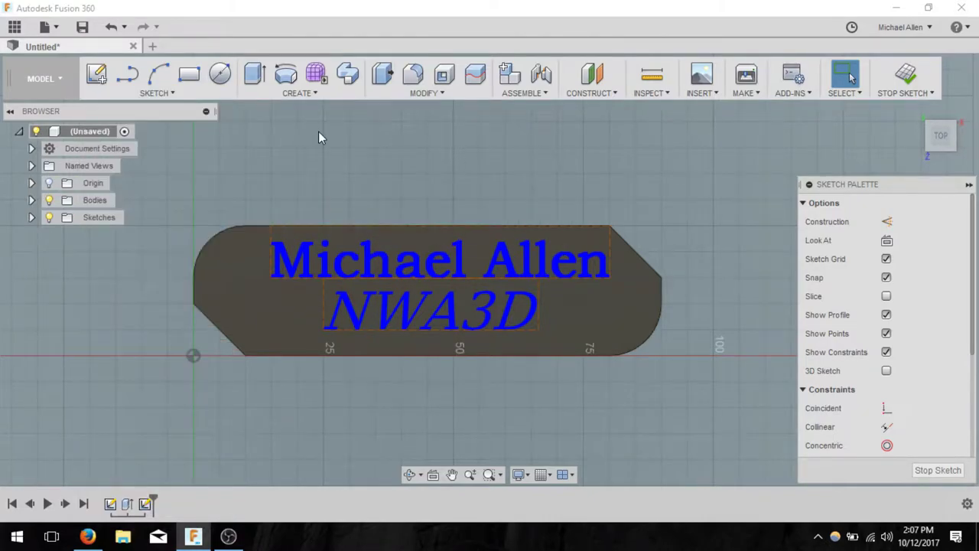
click(172, 94)
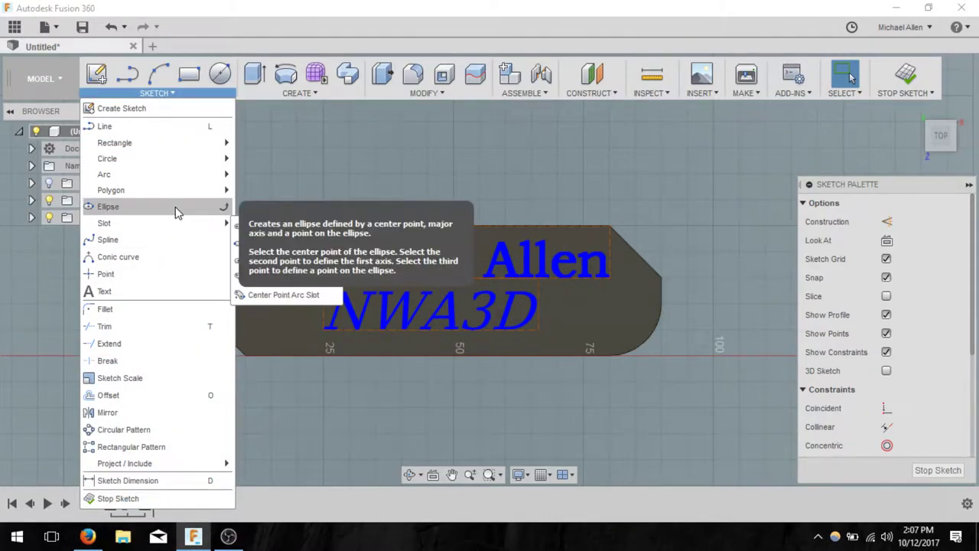
mouse_move(179, 191)
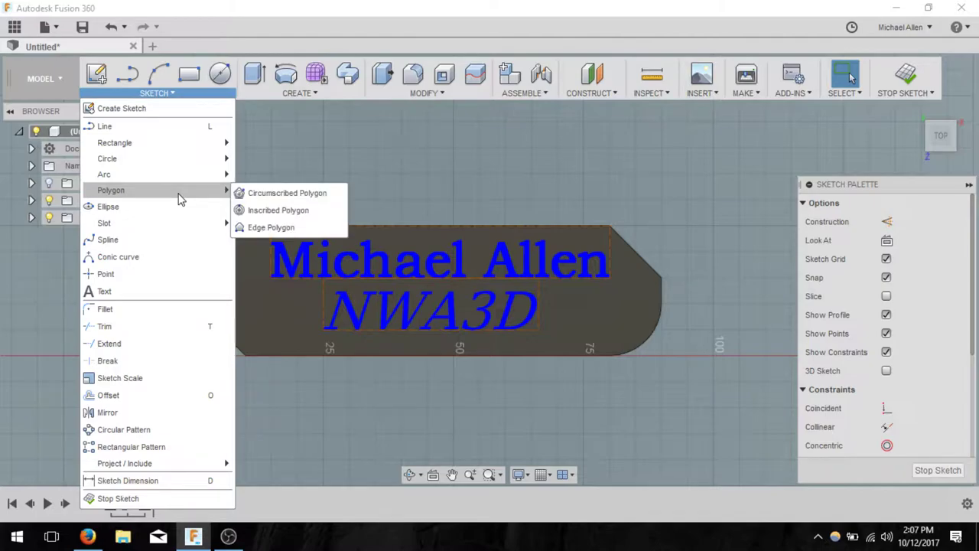
click(322, 201)
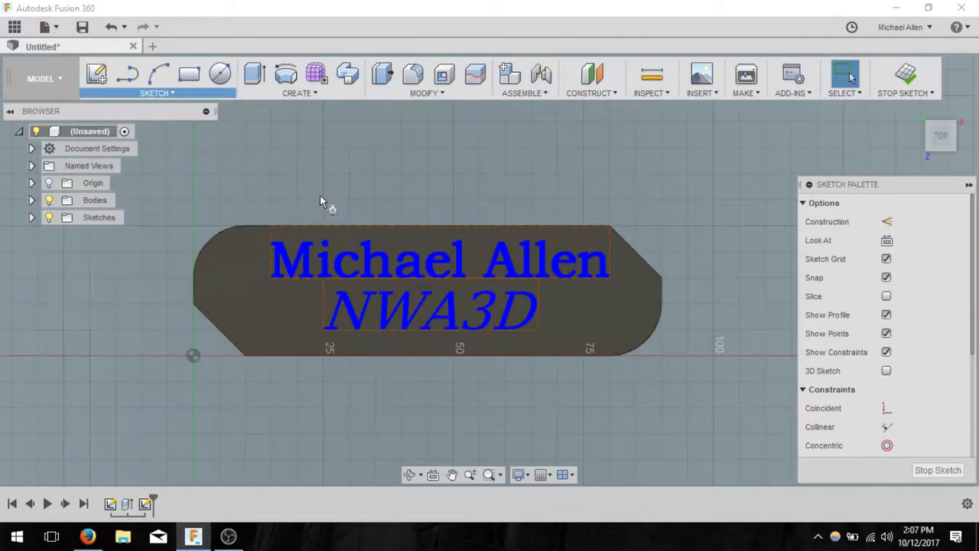
click(582, 302)
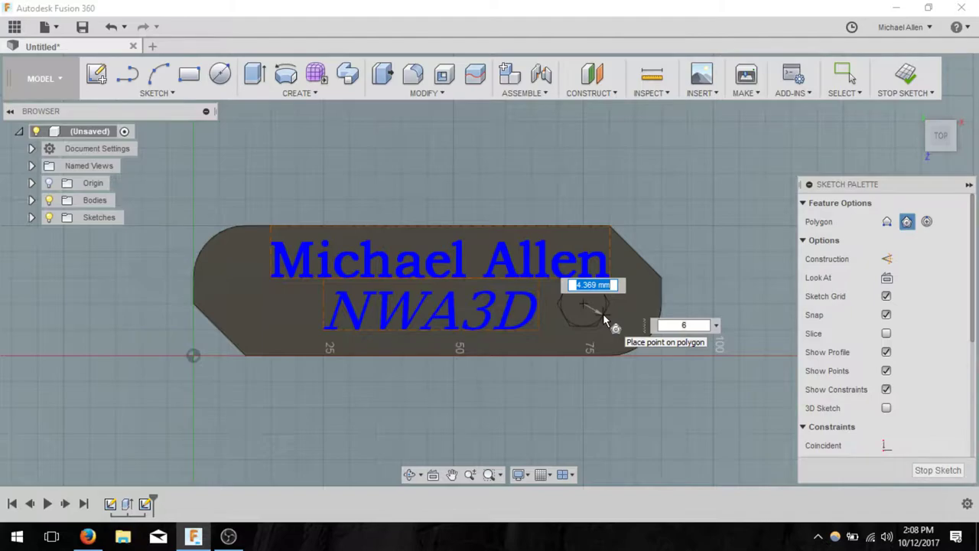
text(5)
key(Tab)
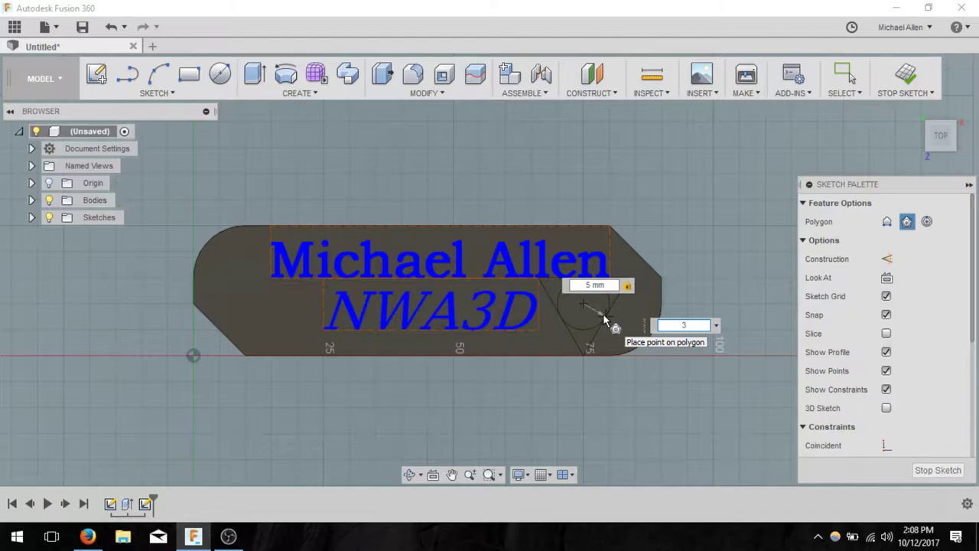
key(Return)
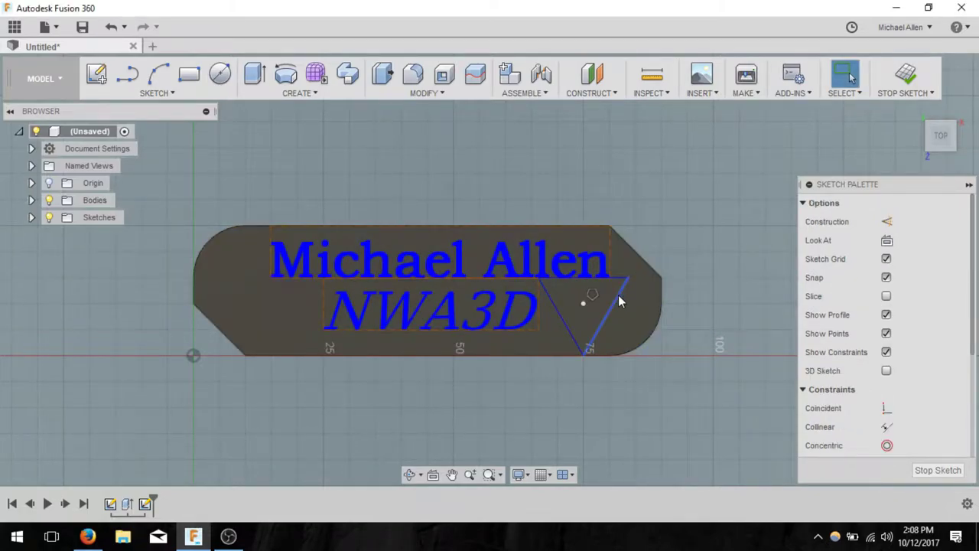
click(617, 296)
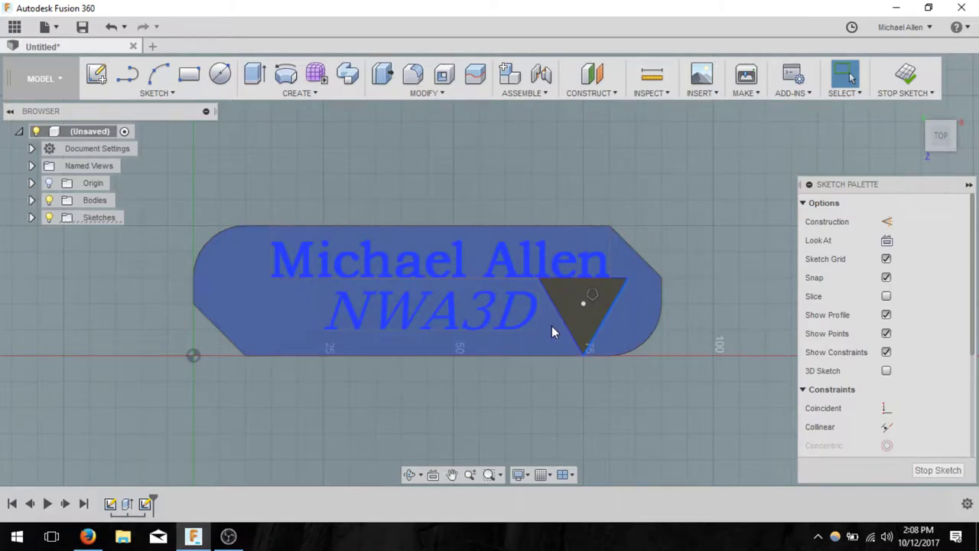
click(568, 323)
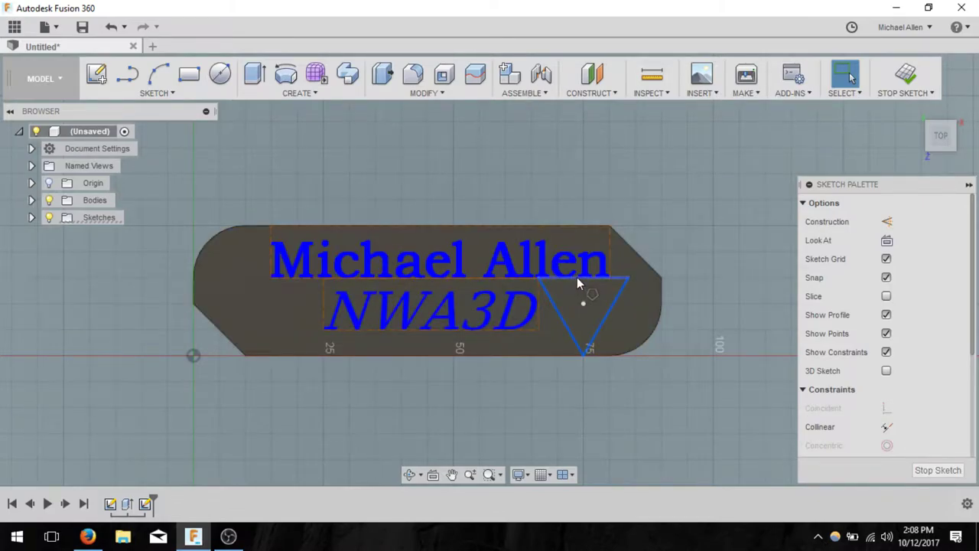
- Use Move/Copy to rotate the triangle 180° and place it beside NWA3D
click(577, 278)
right_click(621, 283)
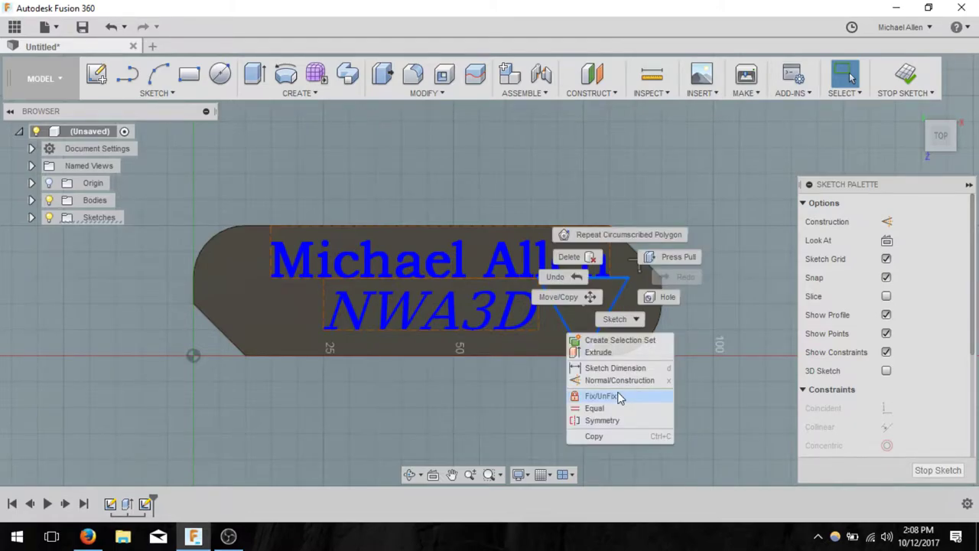
click(589, 296)
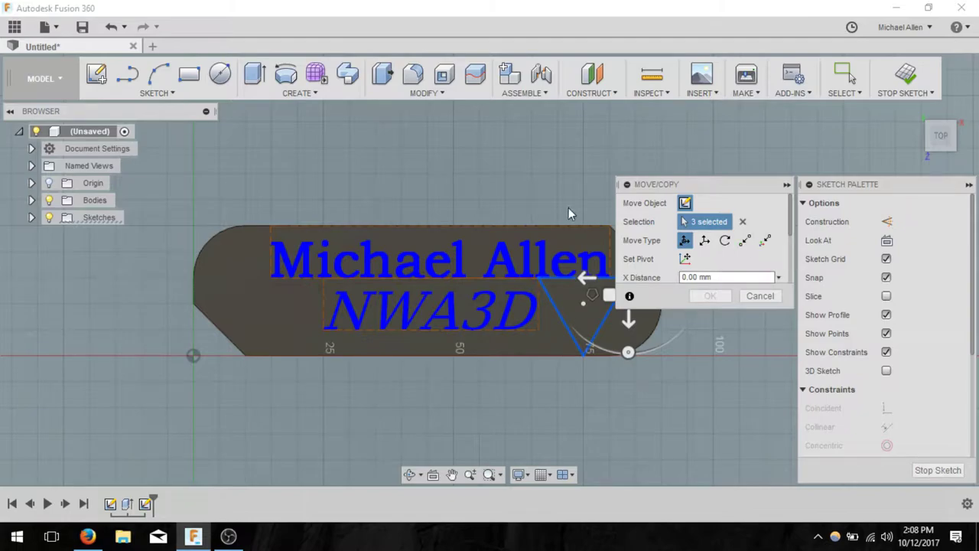
middle_drag(568, 208, 497, 209)
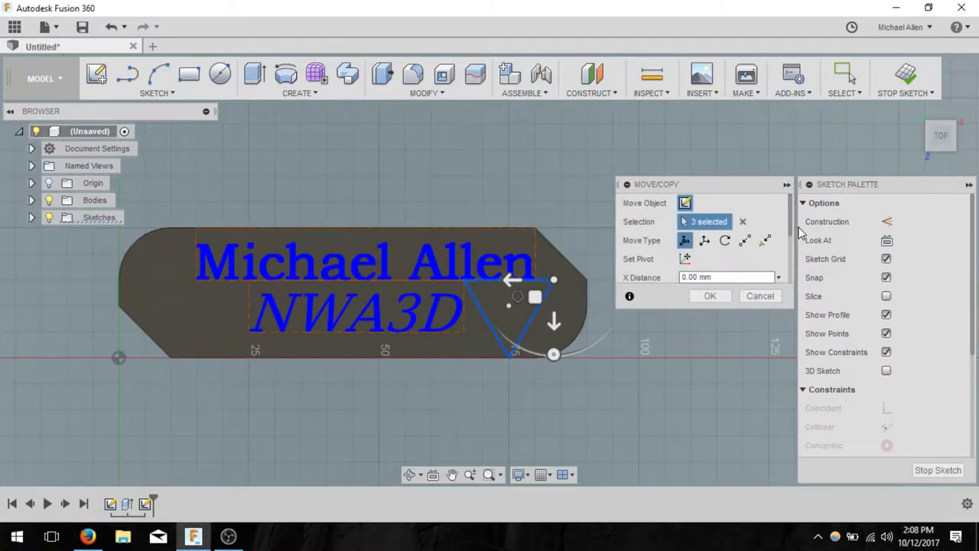
drag(791, 218, 792, 277)
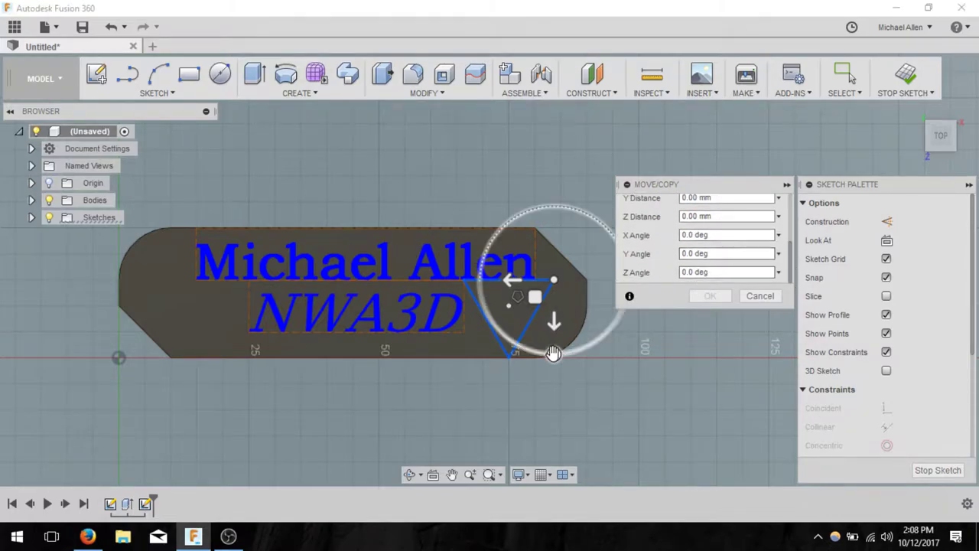
mouse_move(553, 353)
mouse_down()
mouse_move(503, 329)
mouse_move(501, 222)
mouse_move(584, 196)
mouse_move(554, 187)
mouse_up()
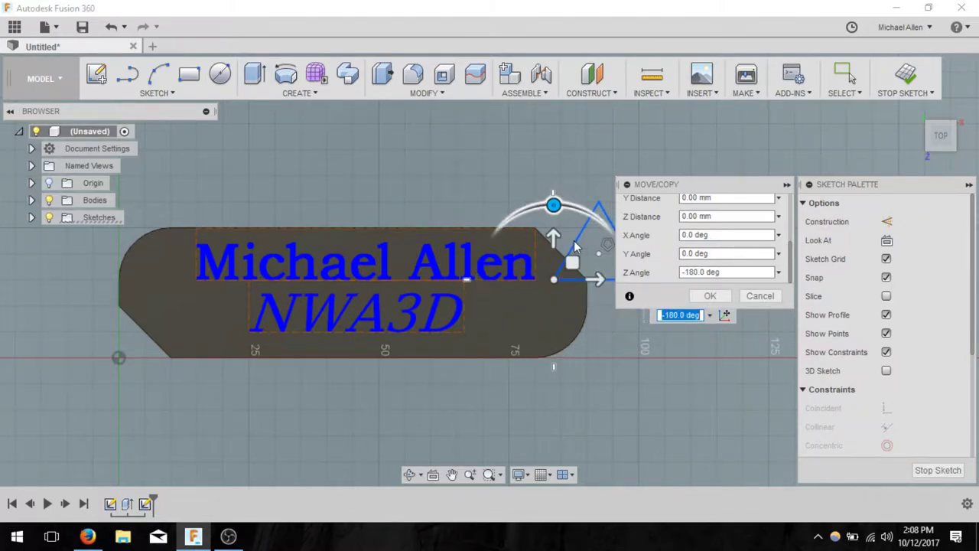
click(553, 280)
mouse_move(553, 280)
mouse_down()
mouse_move(501, 334)
mouse_move(444, 355)
mouse_up()
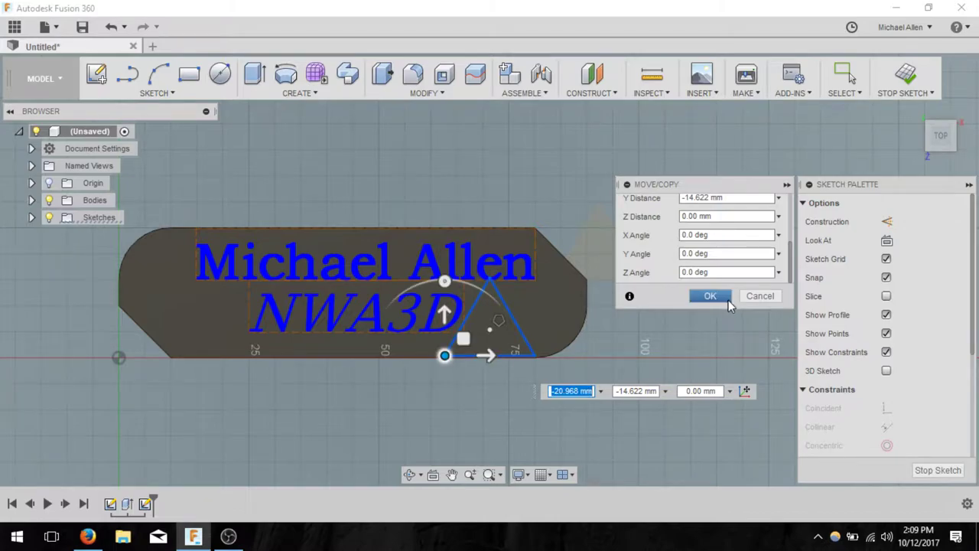
click(725, 298)
- Drag the triangle so its apex touches the name text above
scroll(503, 317, up, 5)
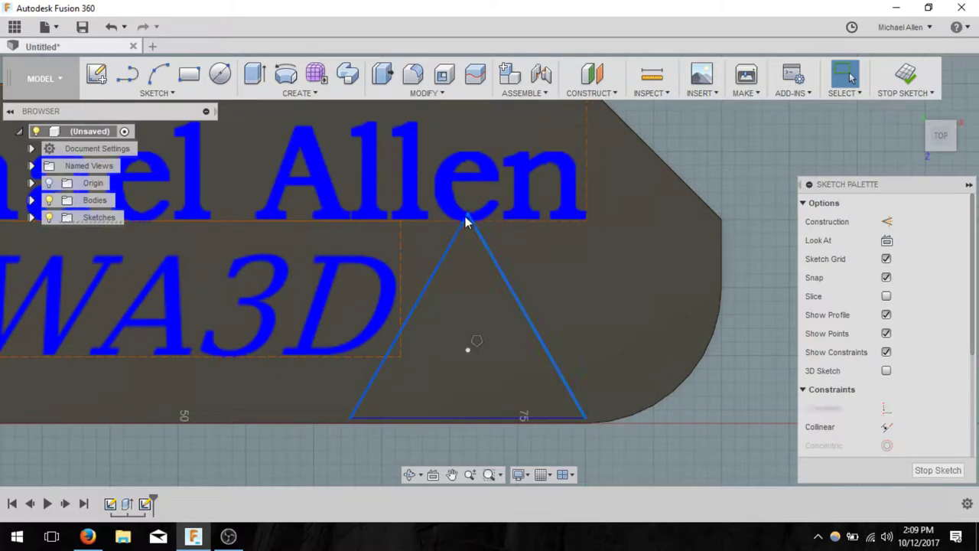
drag(466, 233, 498, 207)
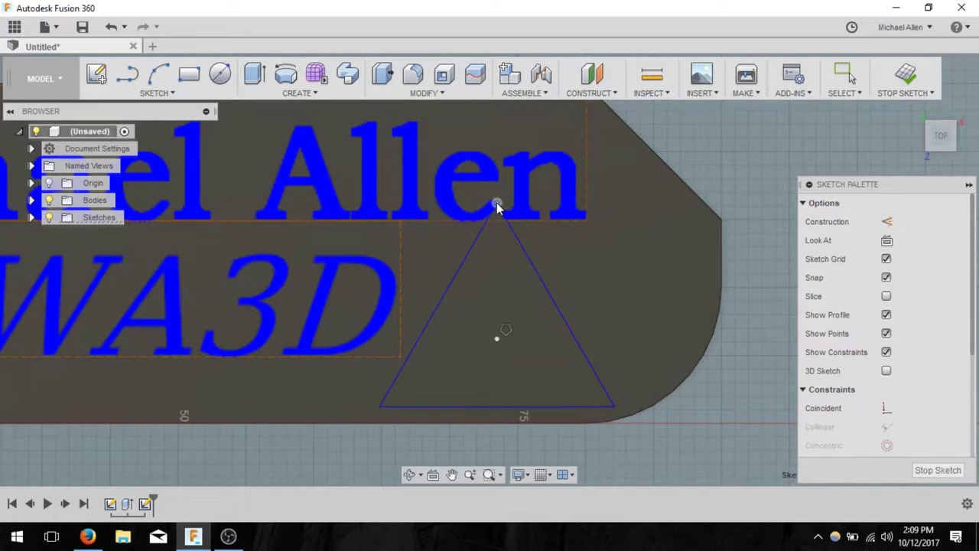
scroll(612, 295, down, 4)
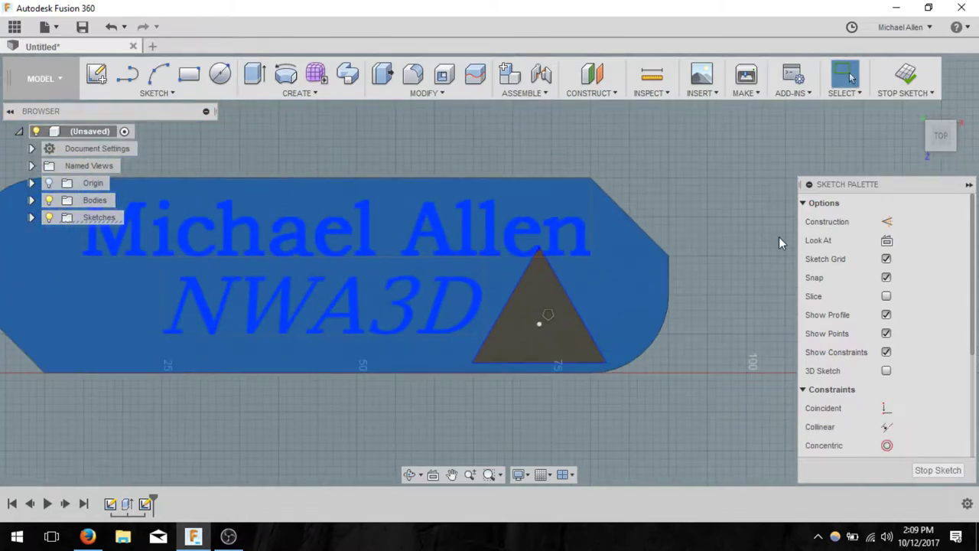
scroll(648, 280, up, 2)
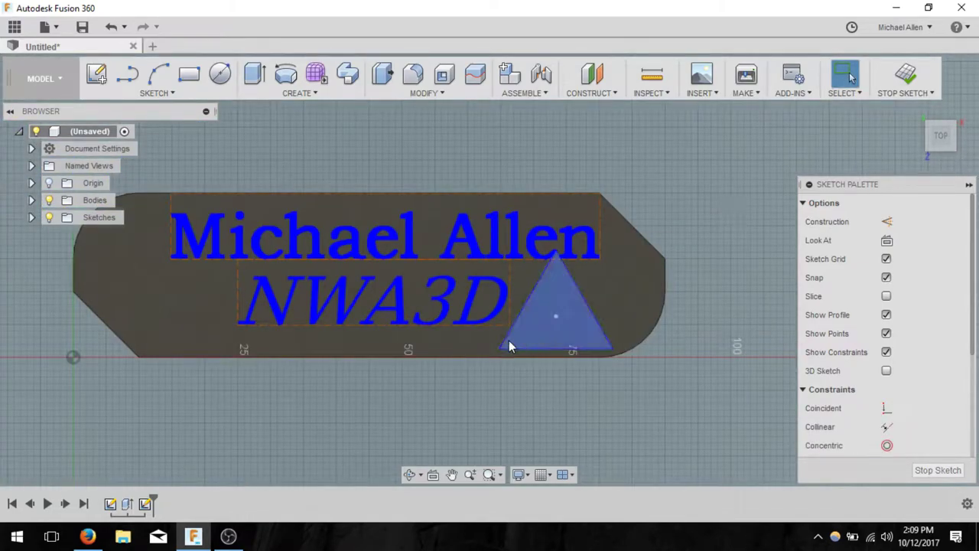
- Start a circumscribed polygon at the triangle's centre, then cancel the unfinished attempt
click(170, 92)
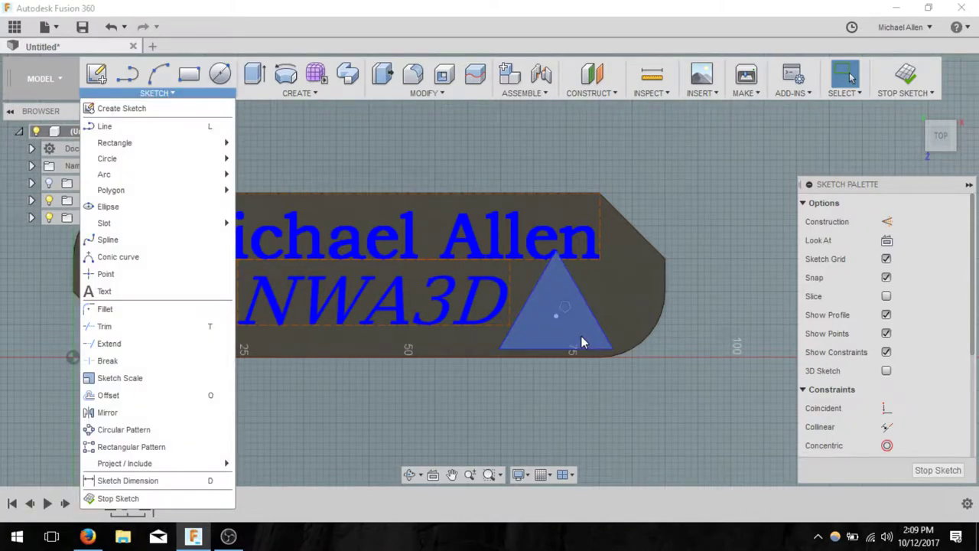
click(174, 93)
click(174, 93)
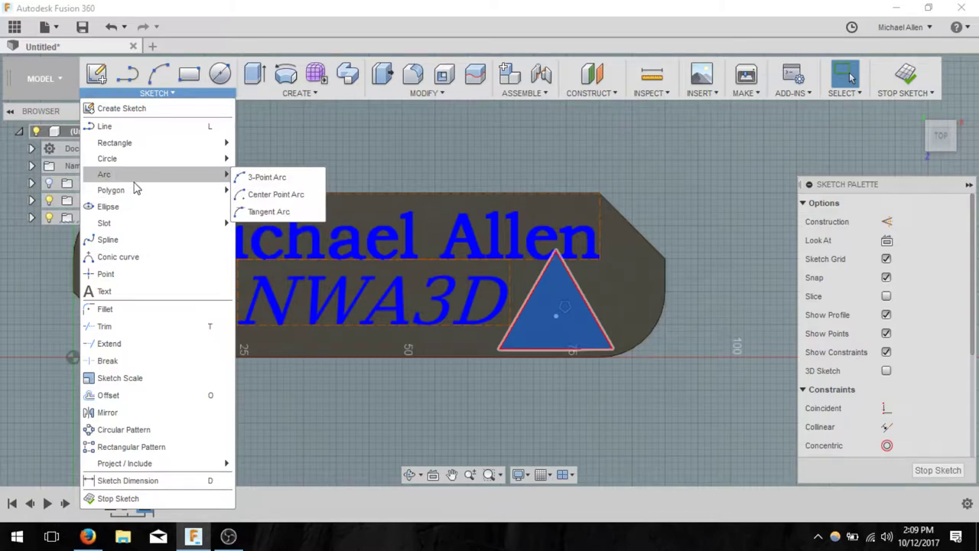
mouse_move(140, 190)
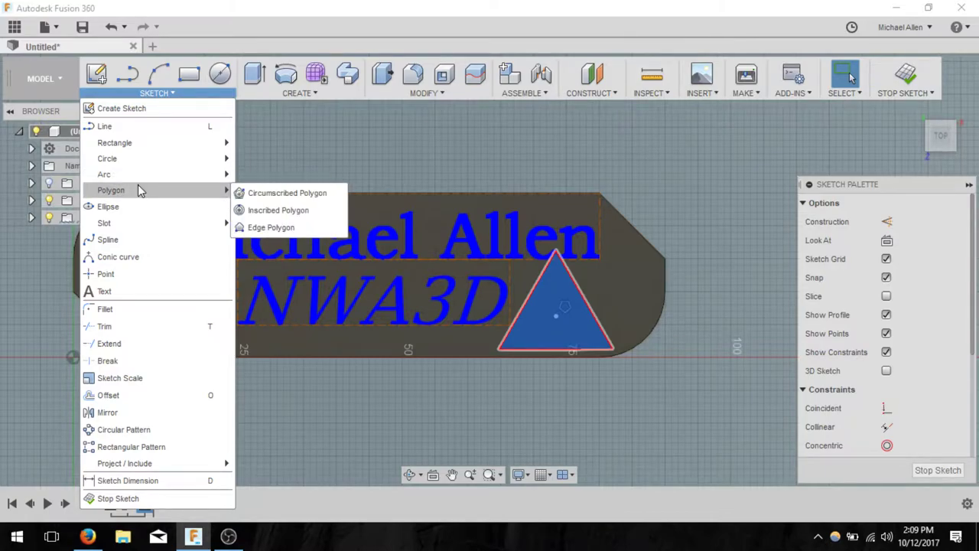
click(254, 193)
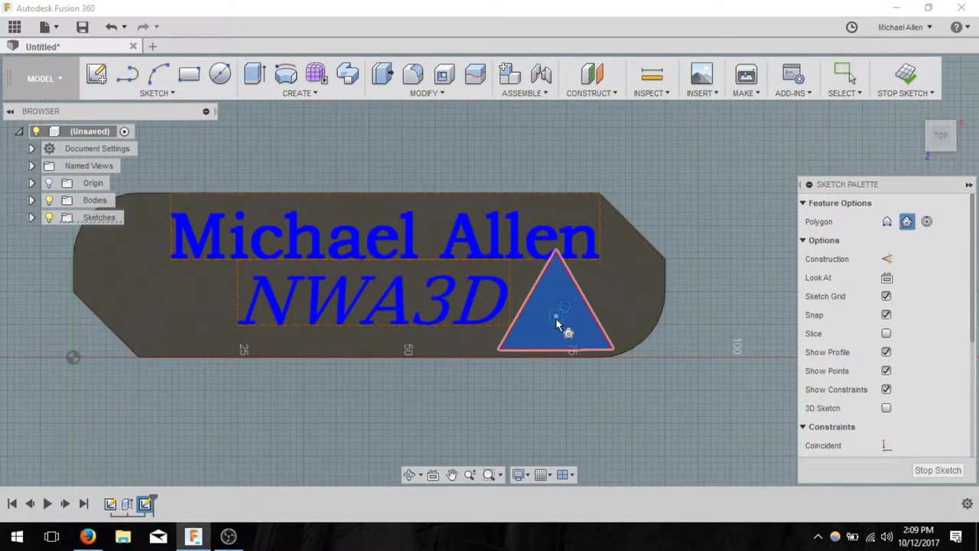
click(556, 318)
click(577, 306)
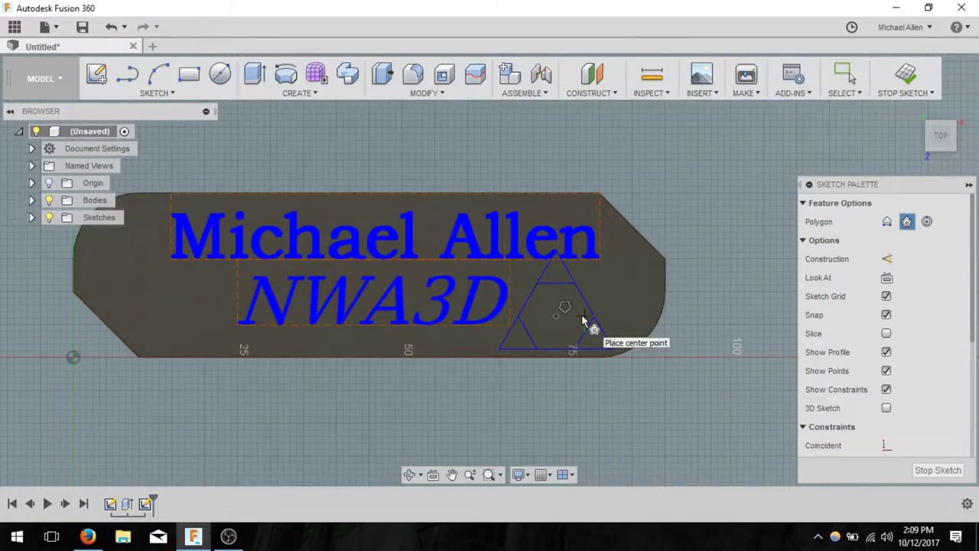
key(Escape)
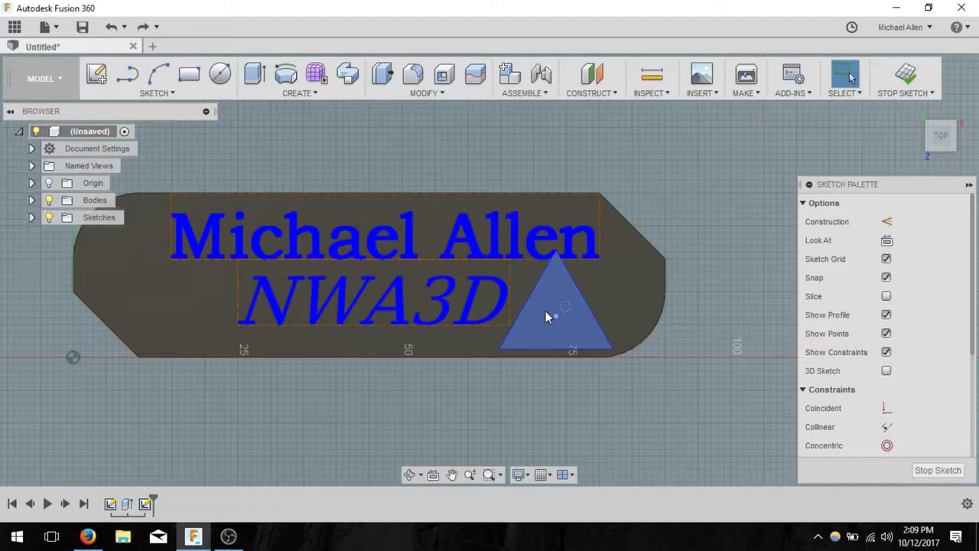
- Draw a 3-sided, 2.5 mm circumscribed polygon centred on the triangle's centre point
click(153, 92)
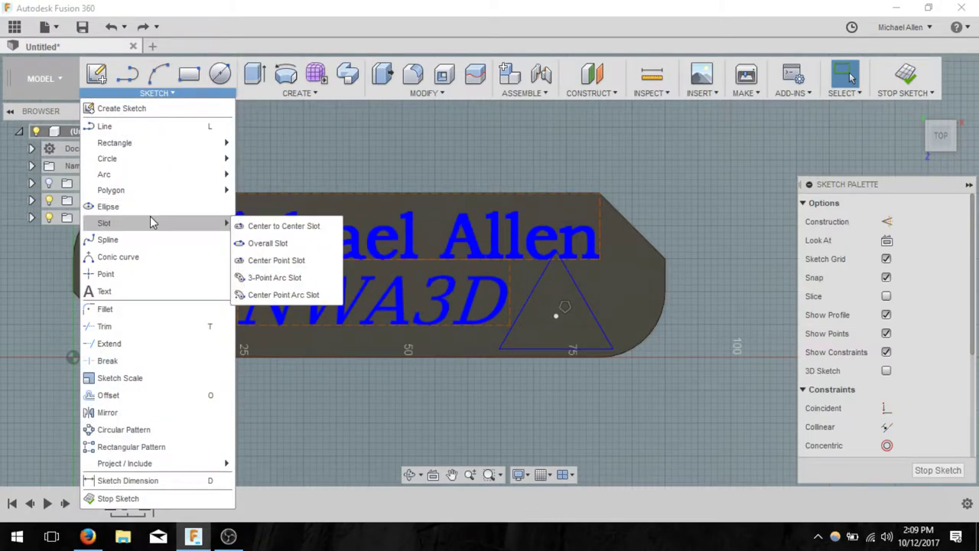
mouse_move(148, 191)
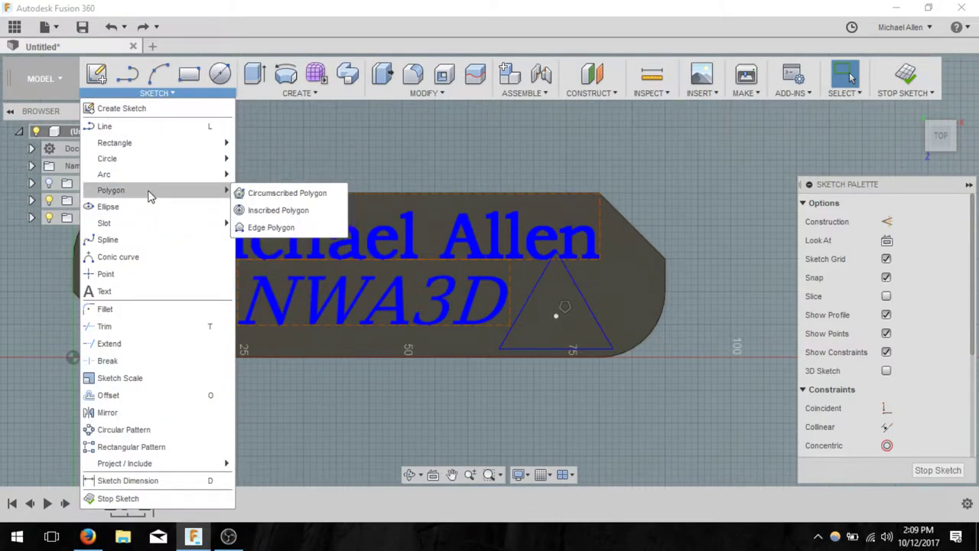
click(267, 192)
click(564, 307)
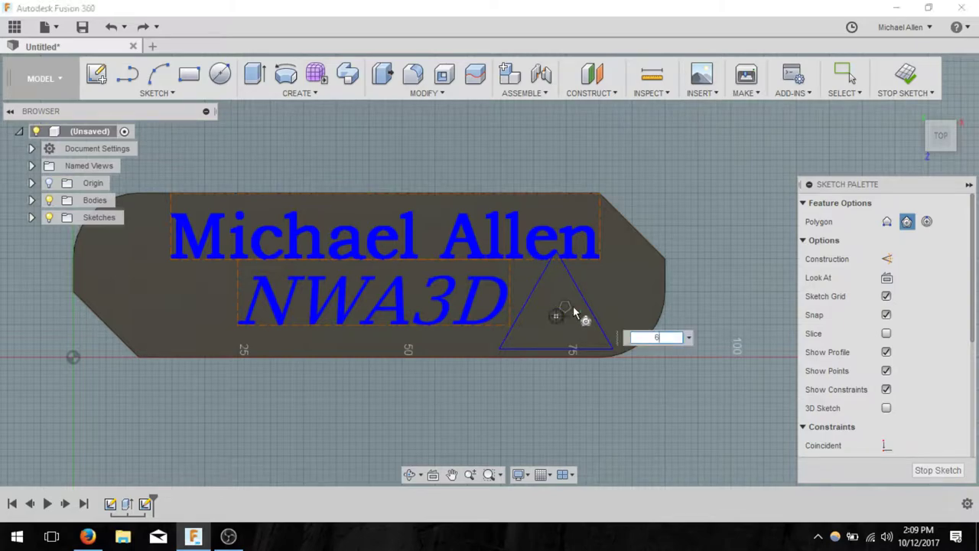
key(Tab)
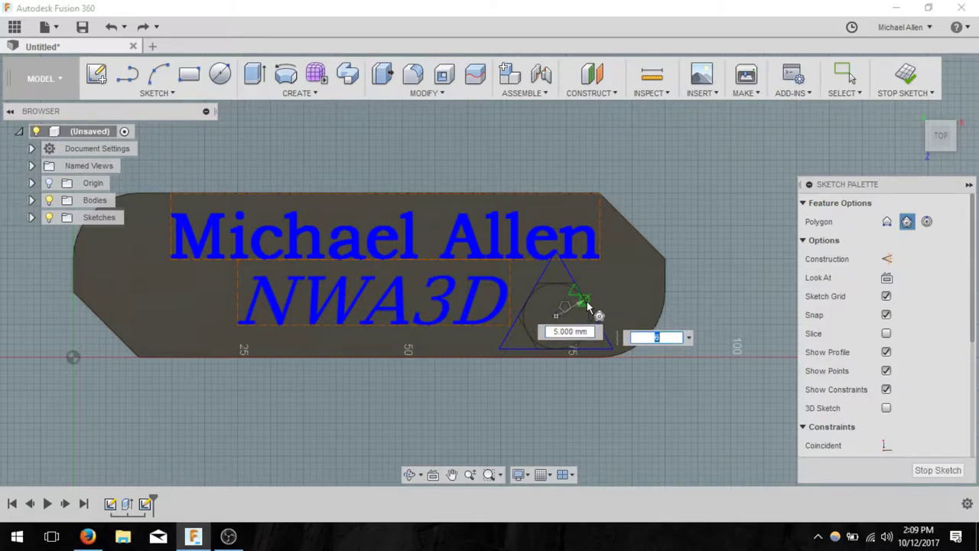
text(3)
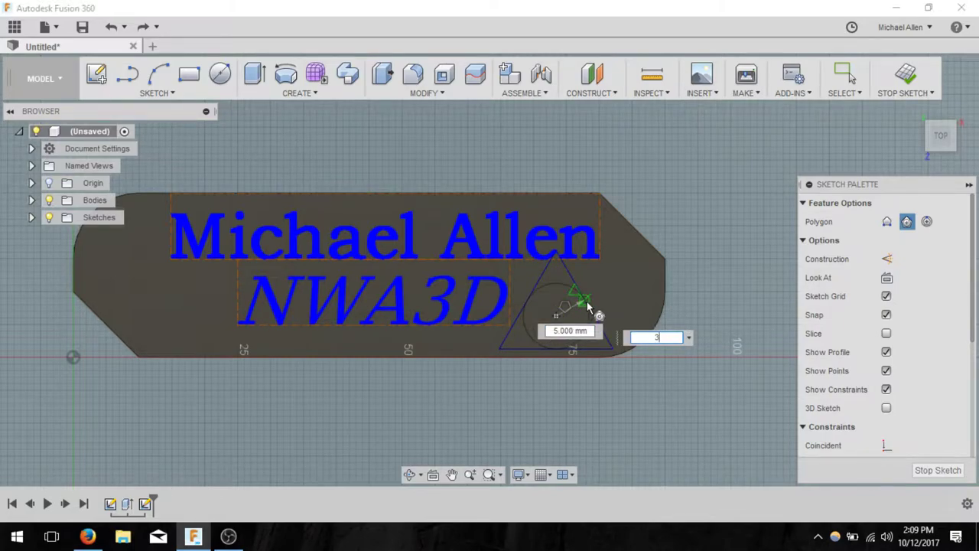
key(Tab)
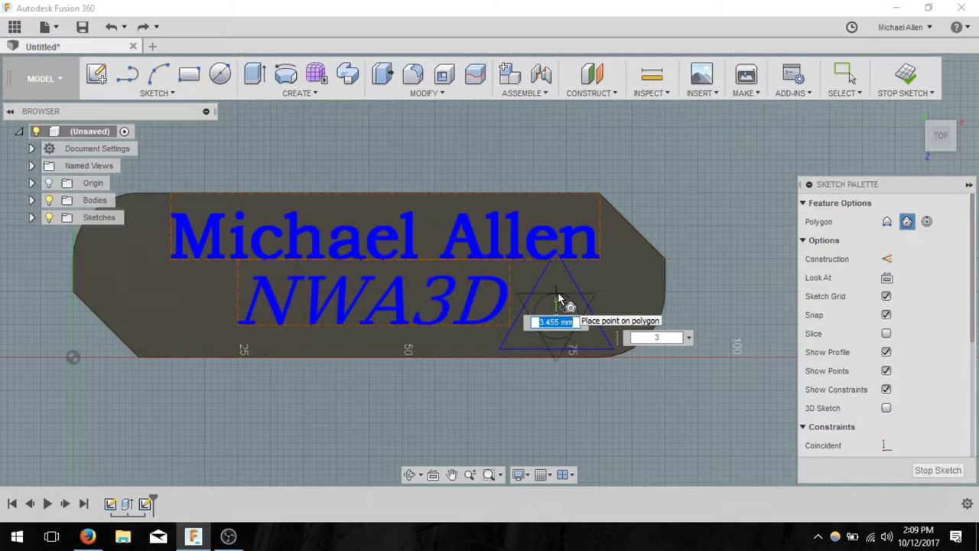
text(2.5)
key(Return)
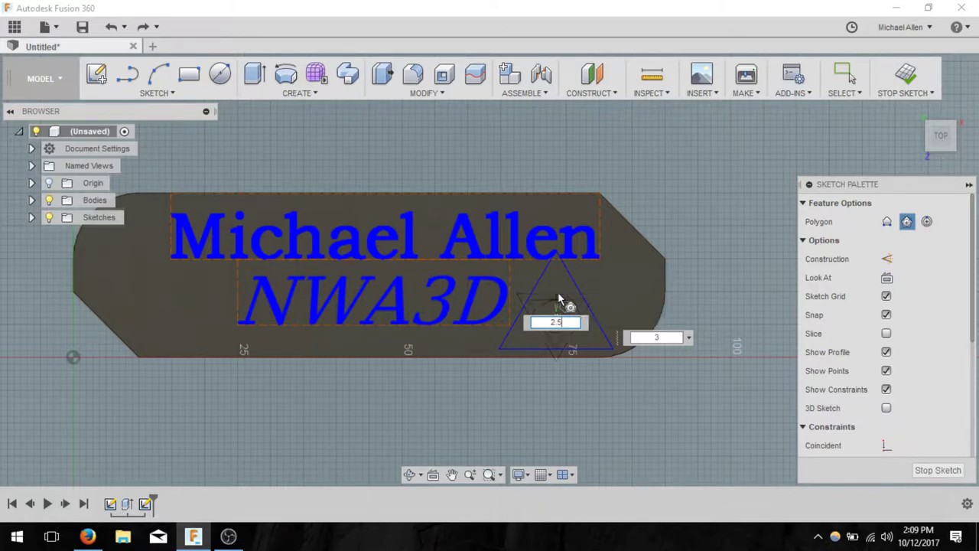
key(Escape)
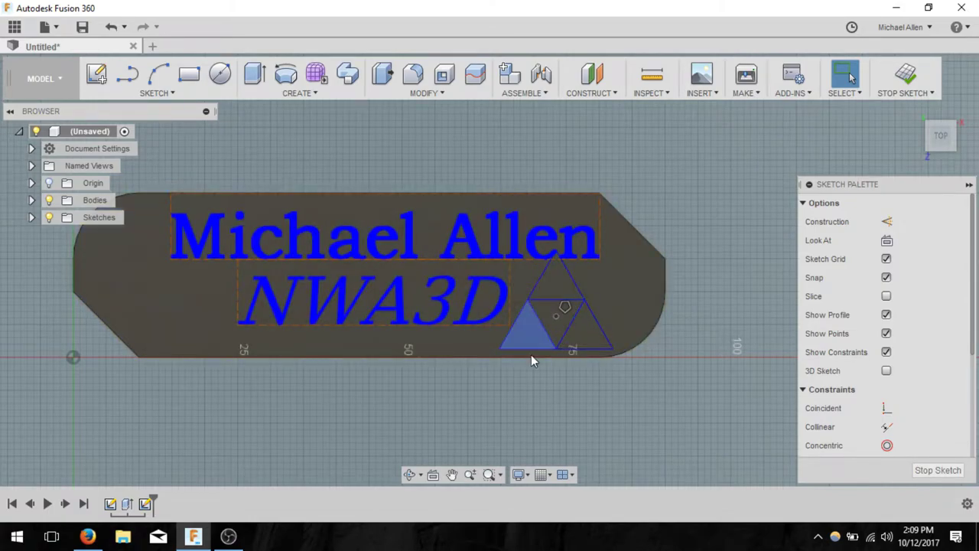
- Finish the sketch and switch to an isometric view of the keychain
click(905, 74)
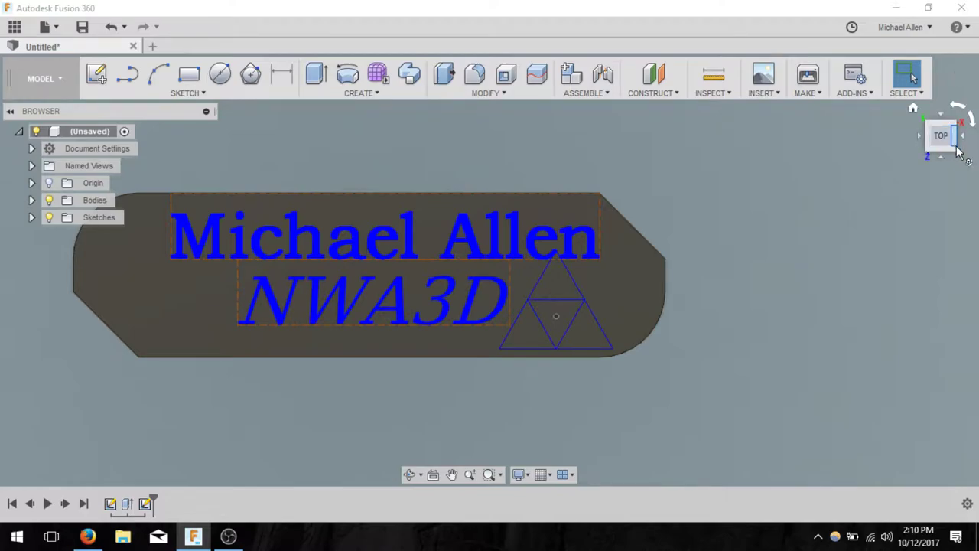
drag(943, 147, 956, 153)
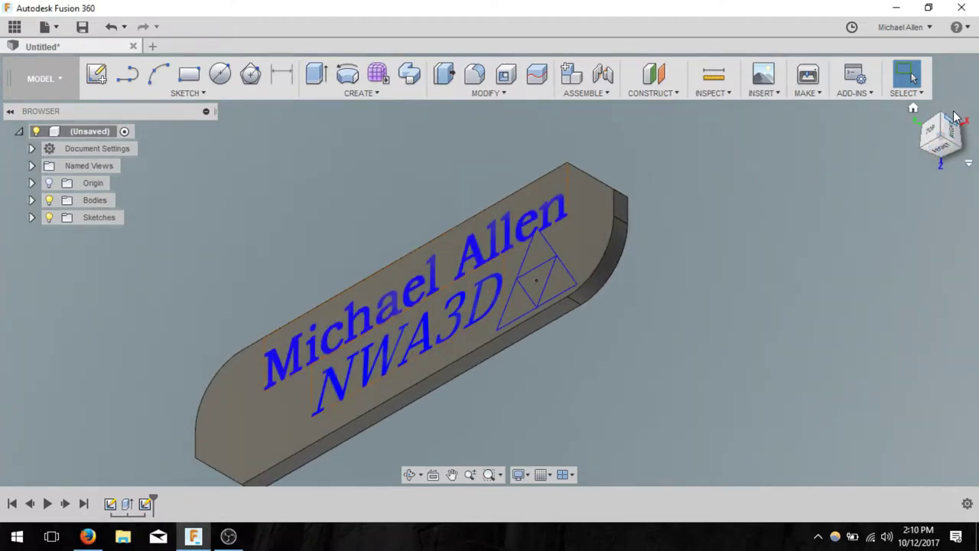
click(933, 133)
click(948, 149)
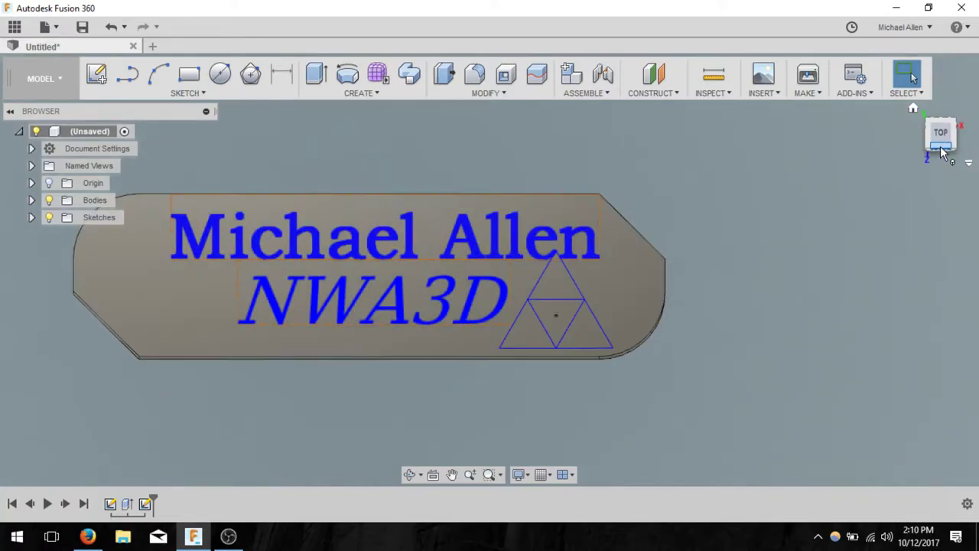
click(954, 138)
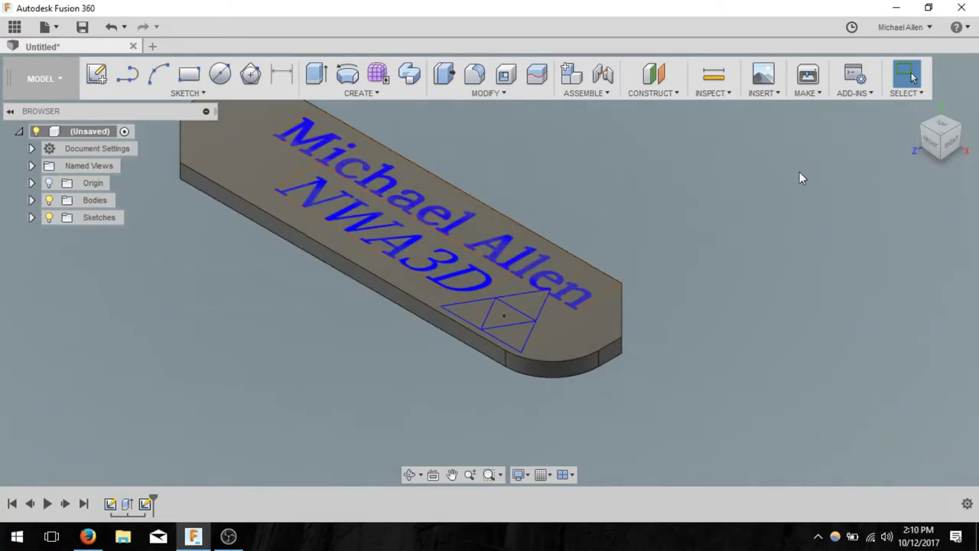
middle_drag(727, 214, 828, 294)
key(Escape)
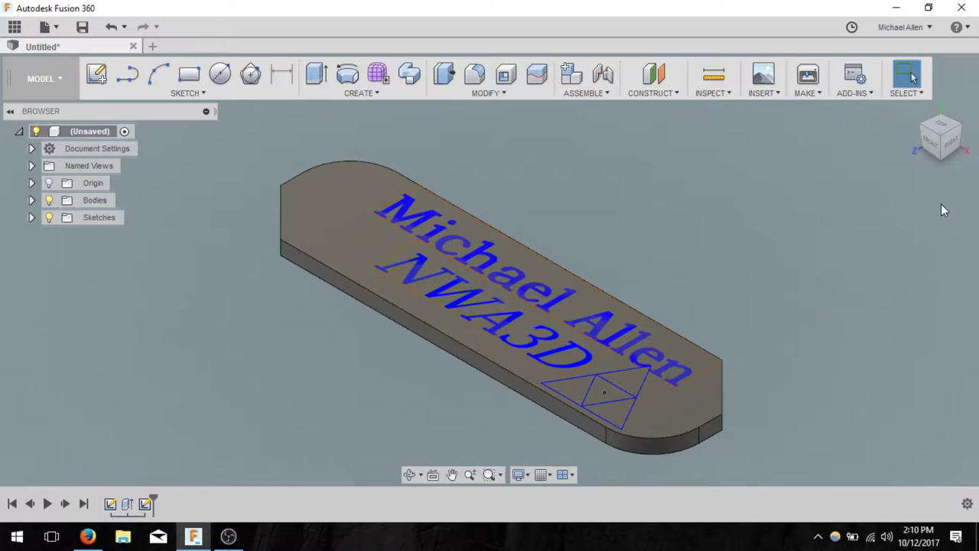
- Extrude the name and NWA3D text profiles 1 mm, joined to the plate
click(316, 73)
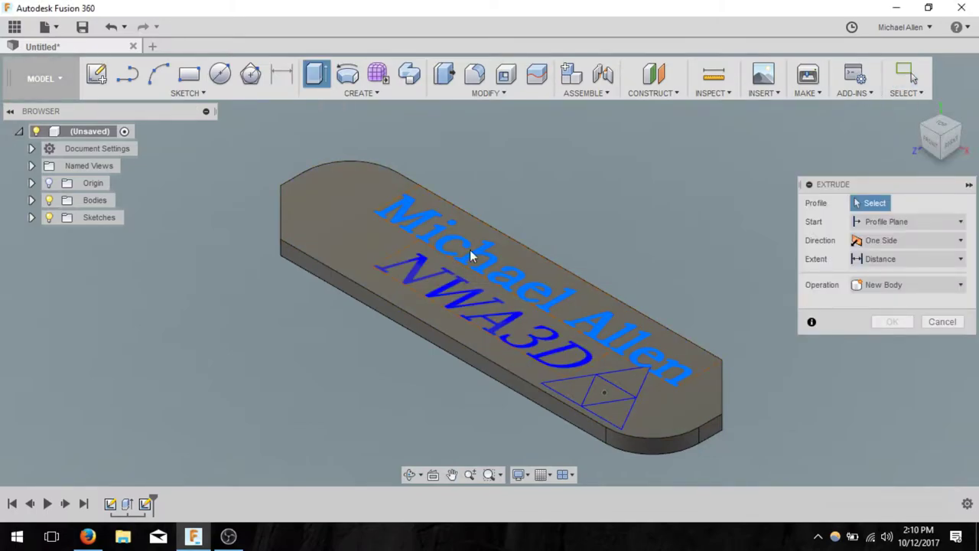
click(453, 264)
click(535, 337)
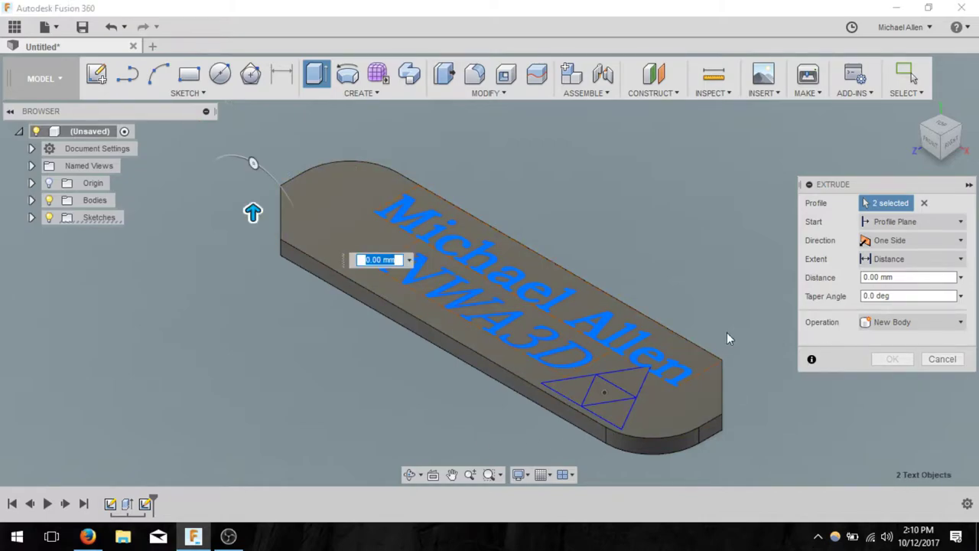
click(872, 276)
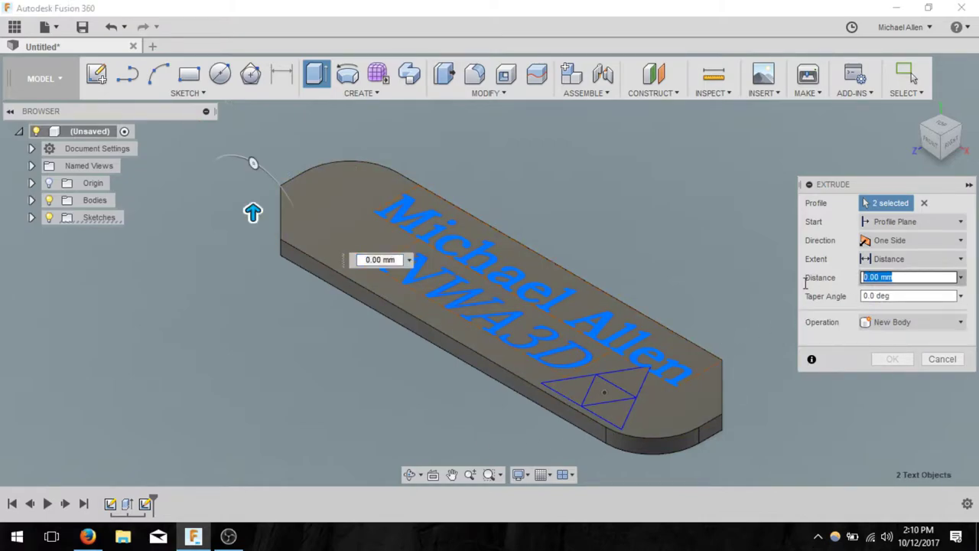
text(1)
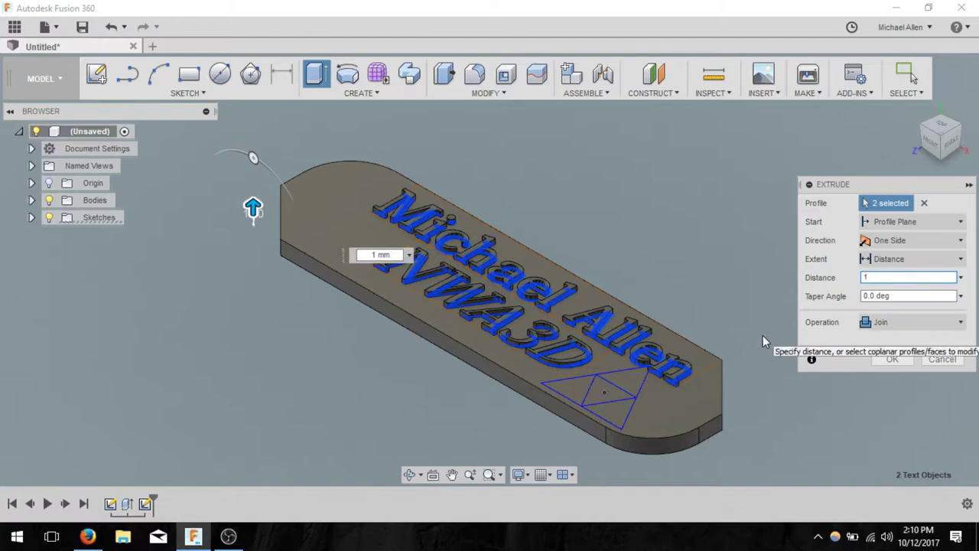
click(890, 360)
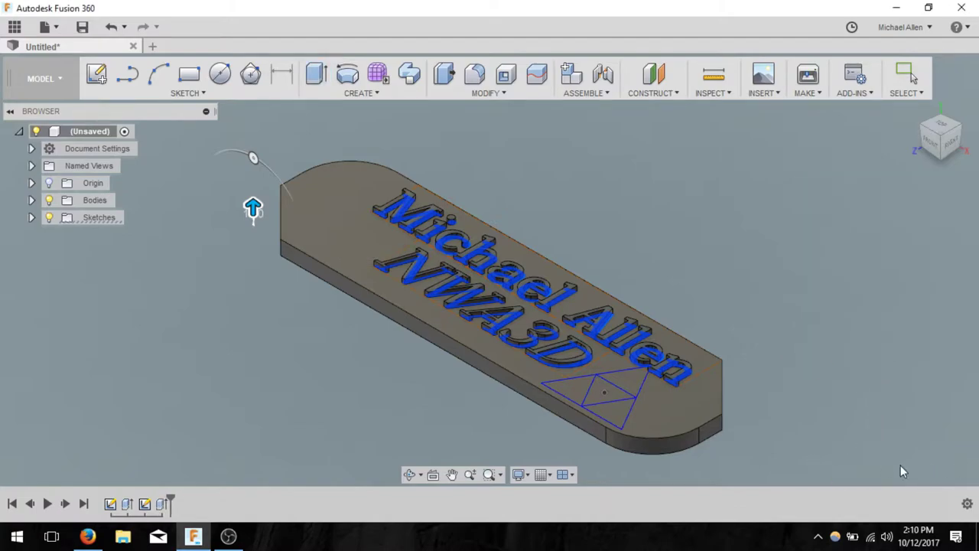
- Check the plate from top and angled views, then turn Sketch3's lightbulb back on in the Browser
click(931, 135)
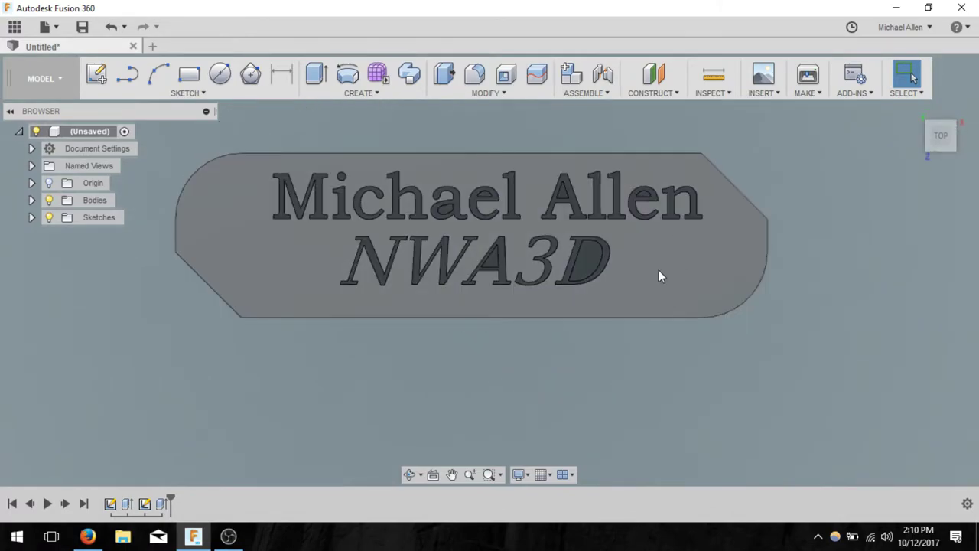
click(956, 153)
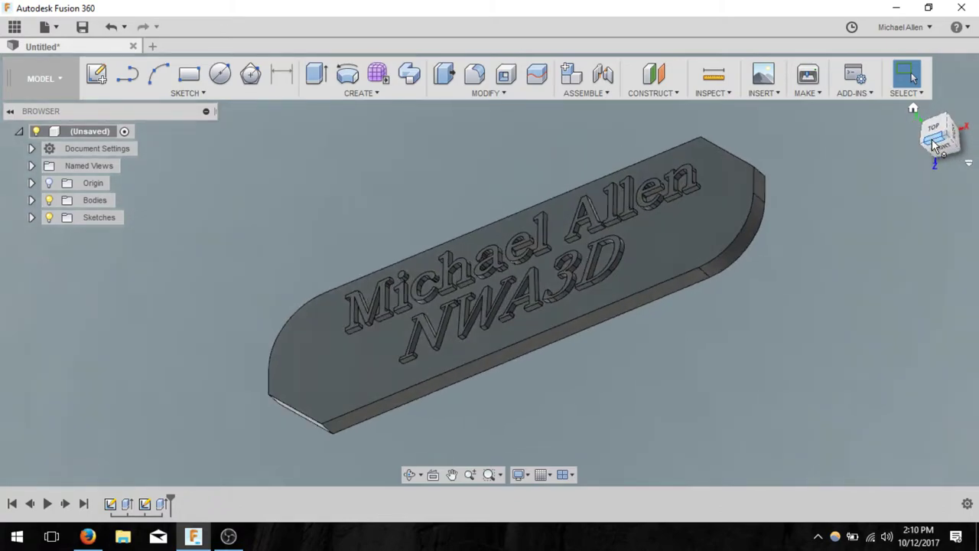
click(933, 144)
click(952, 122)
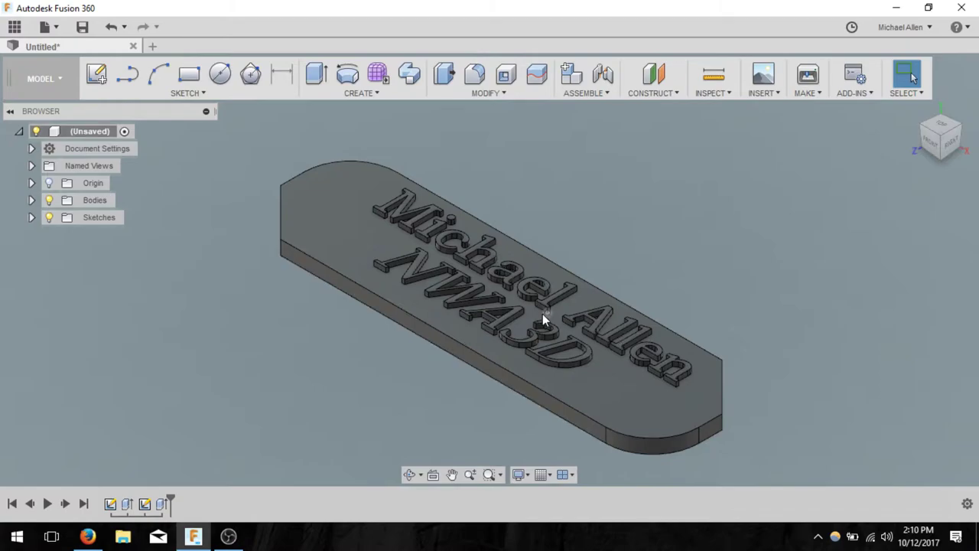
click(32, 219)
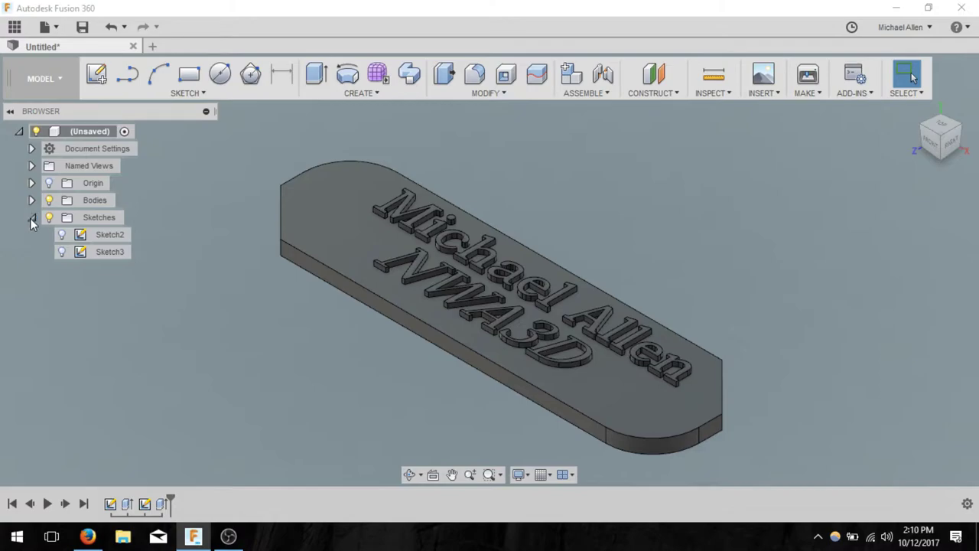
click(62, 252)
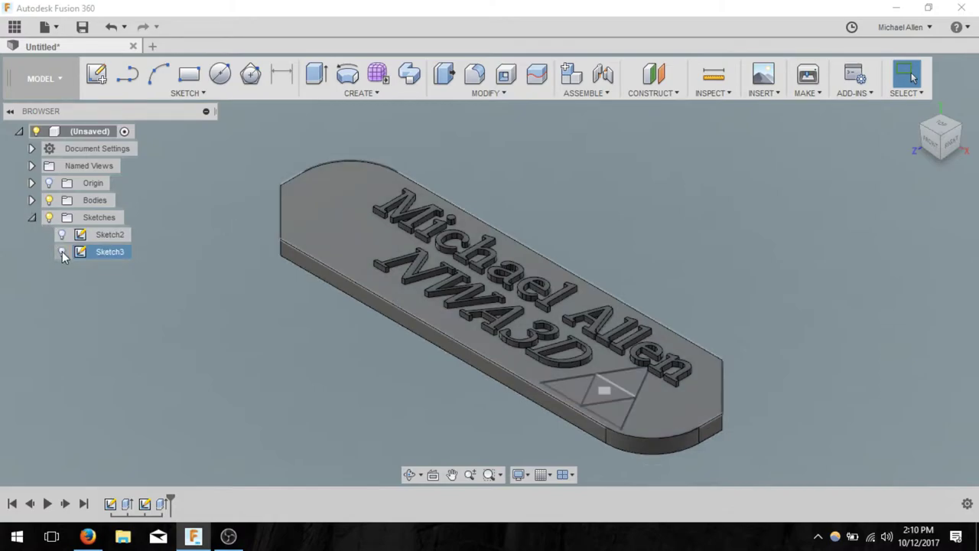
click(161, 317)
click(62, 253)
click(62, 252)
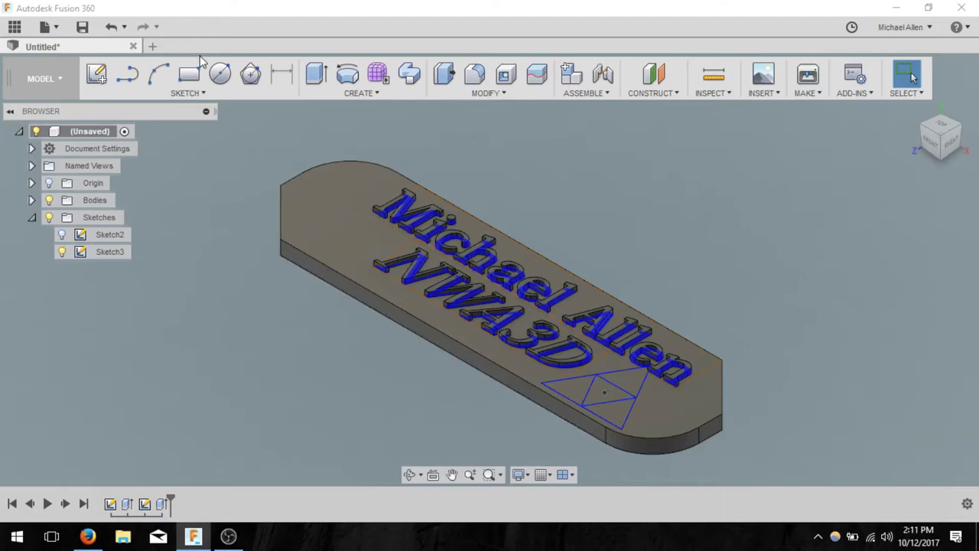
- Extrude the three outer emblem triangles with the Cut operation
click(315, 76)
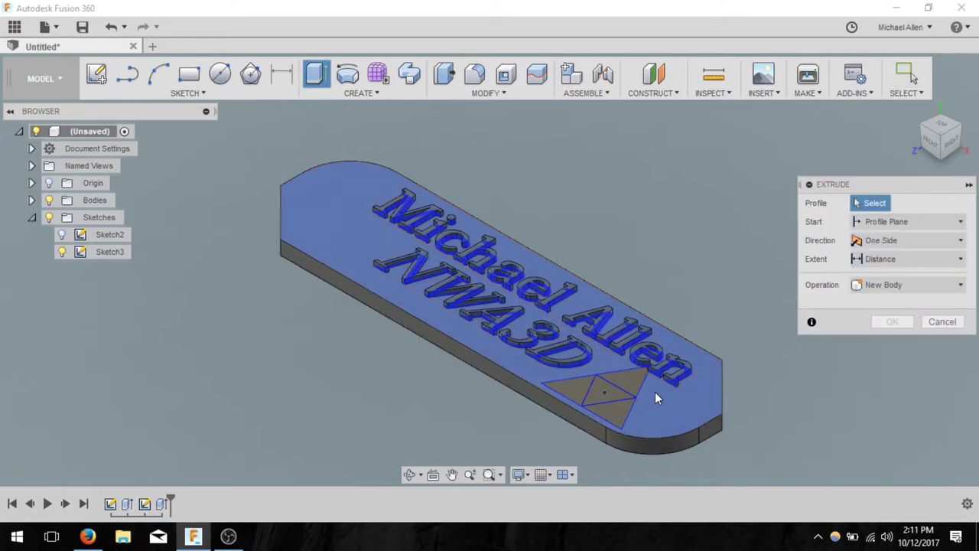
click(627, 377)
click(573, 393)
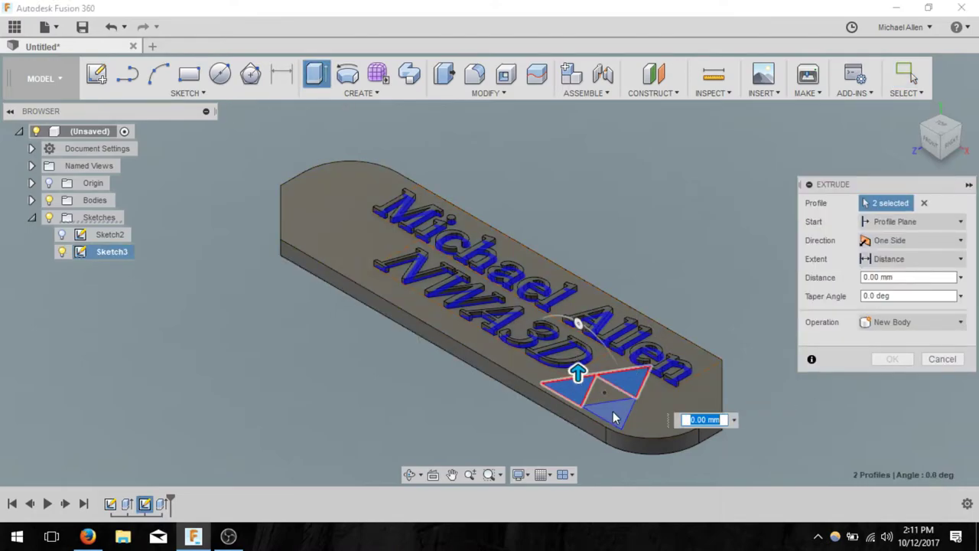
click(612, 416)
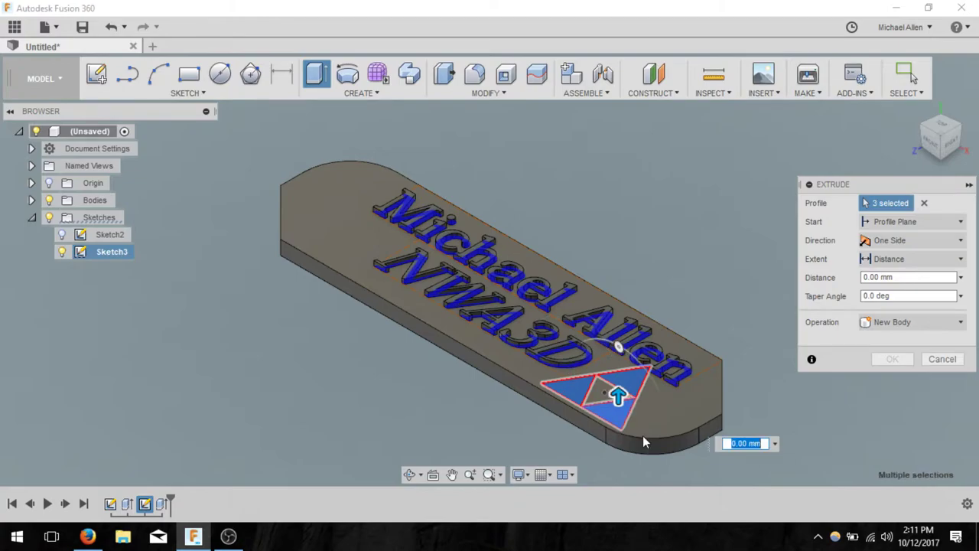
click(896, 322)
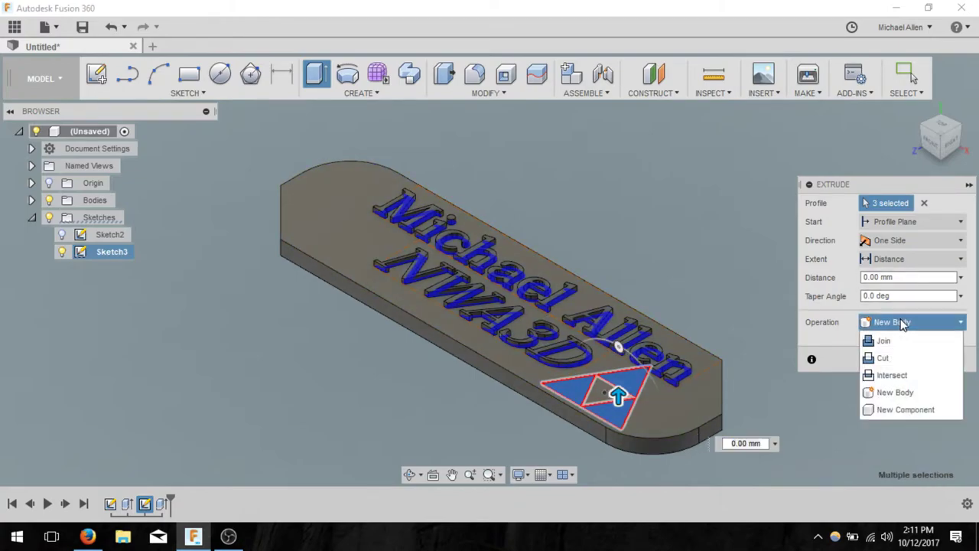
click(896, 360)
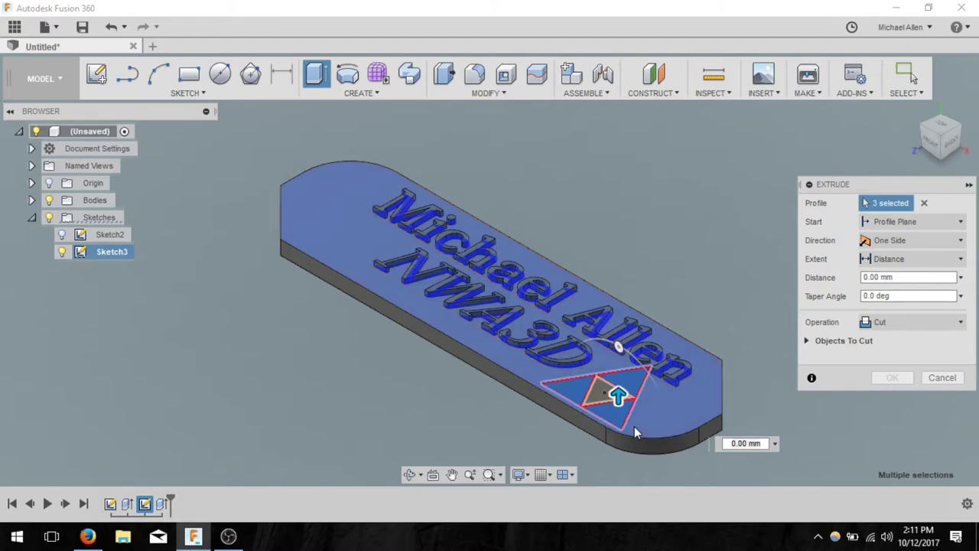
- Set the cut depth to -1 mm so it goes into the plate
click(903, 277)
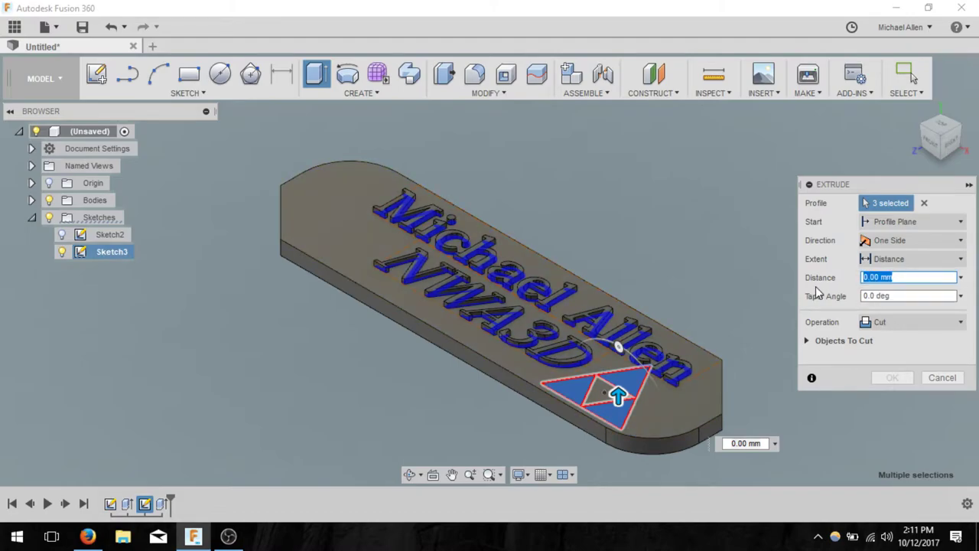
text(1)
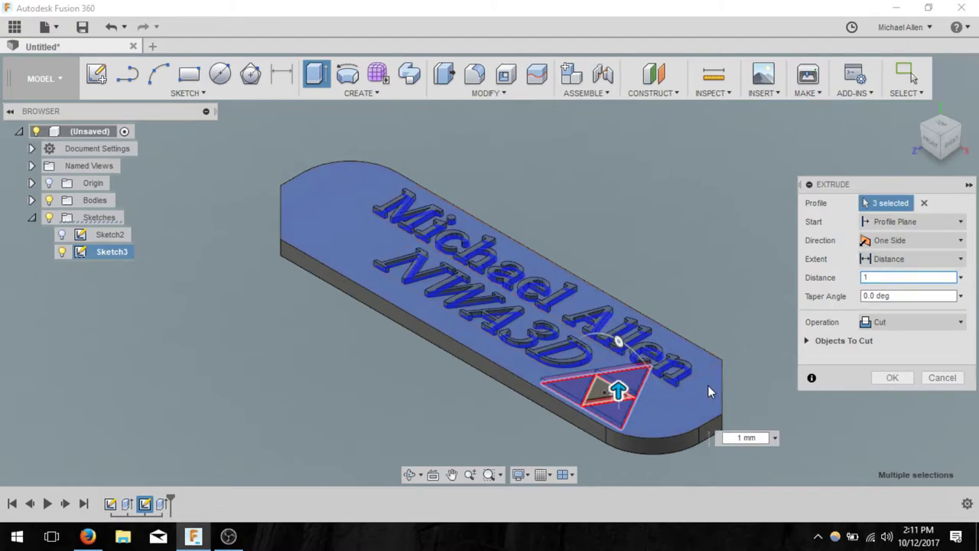
right_click(742, 369)
click(742, 367)
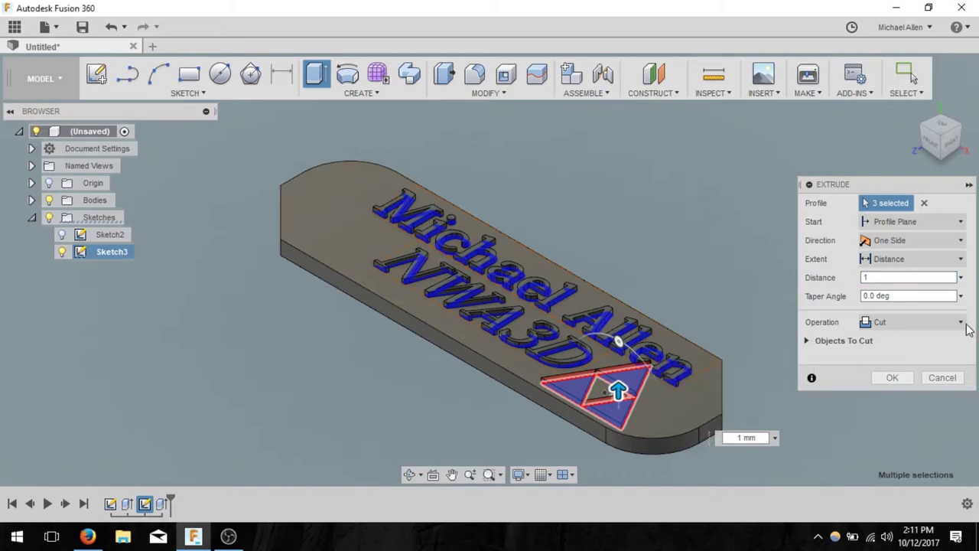
click(903, 277)
key(BackSpace)
text(-1)
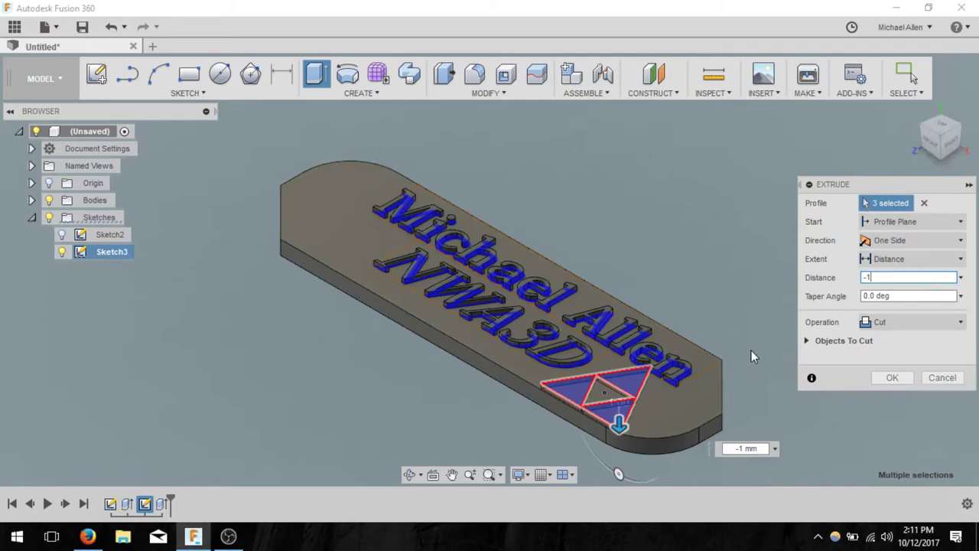
mouse_move(751, 350)
shift+middle_down()
mouse_move(741, 365)
mouse_move(703, 326)
mouse_move(678, 332)
mouse_move(739, 357)
shift+middle_up()
- Confirm the 1 mm cut, hide Sketch3, and view the keychain from the front, then from the top
click(893, 378)
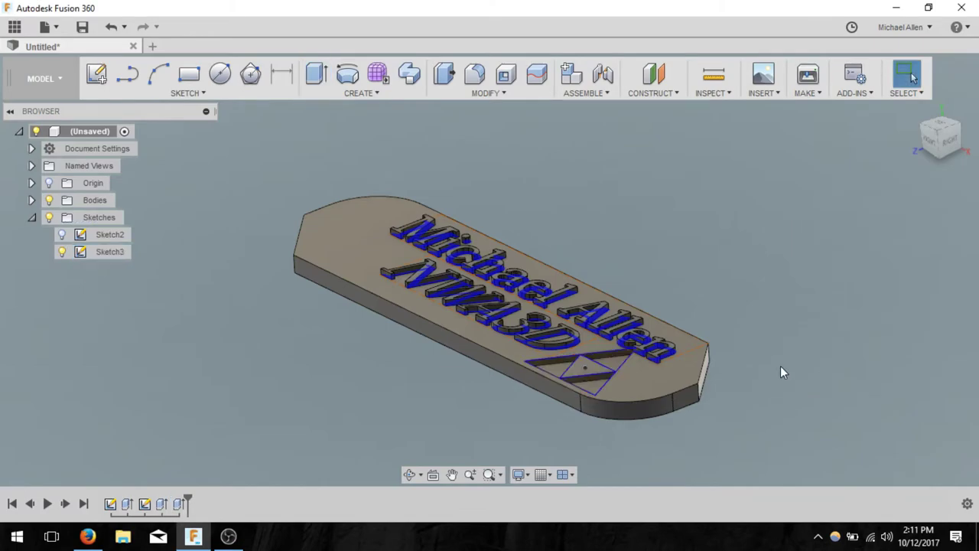
shift+middle_drag(425, 383, 503, 357)
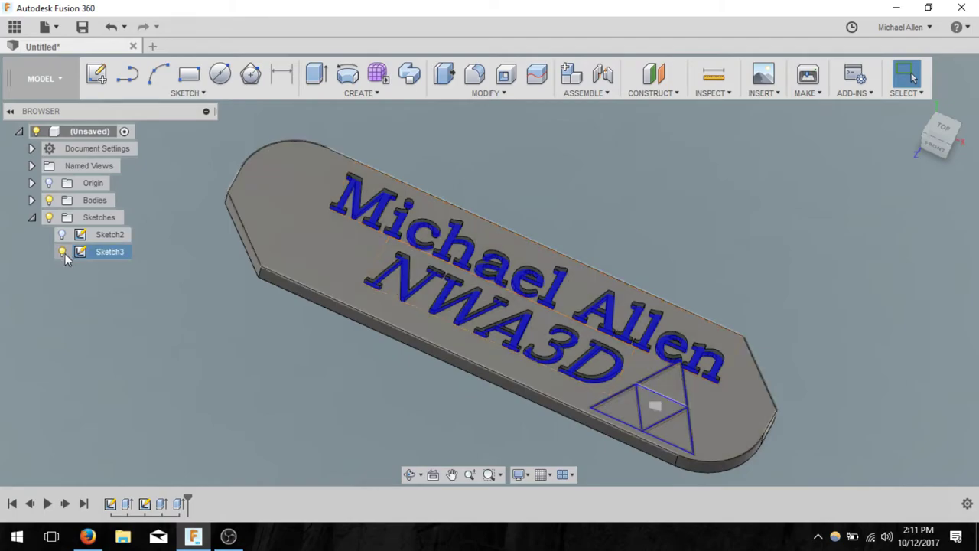
click(63, 252)
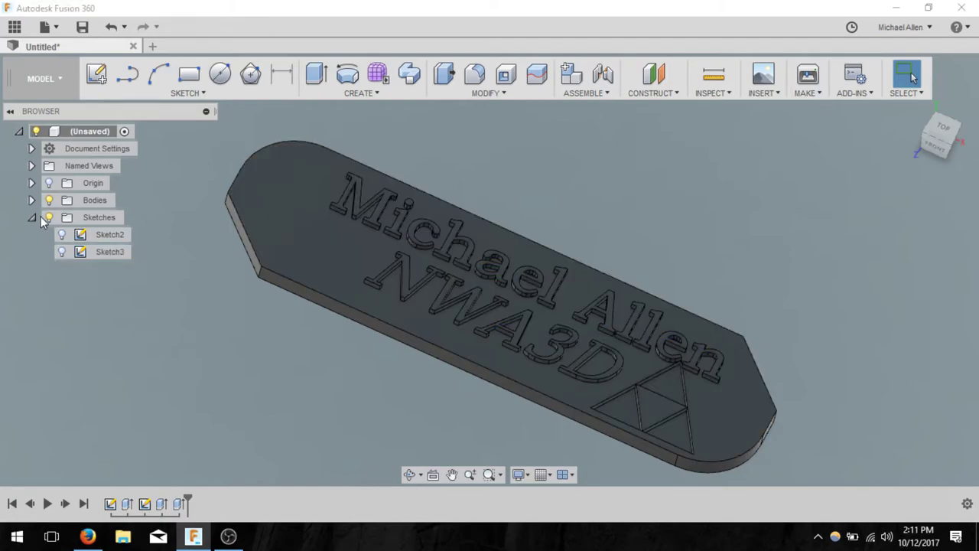
click(32, 217)
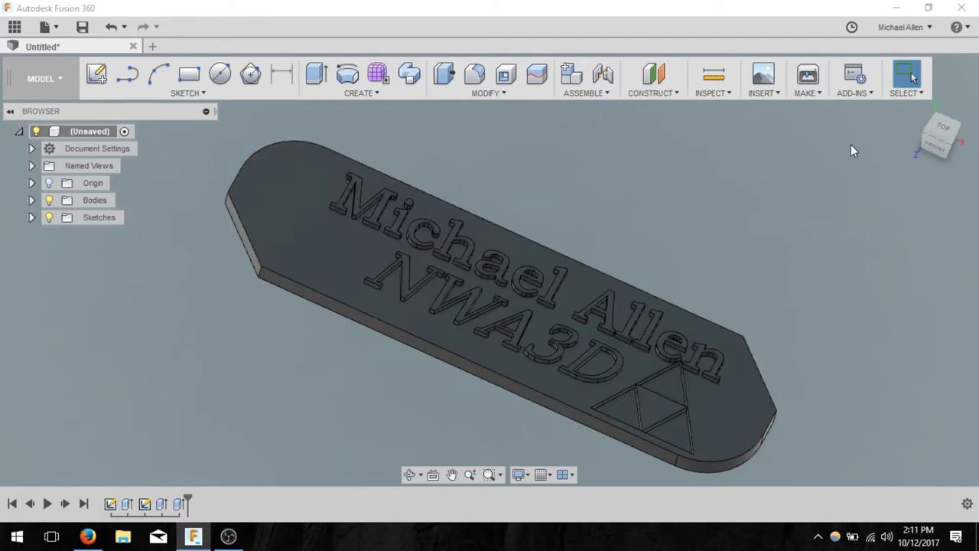
click(940, 140)
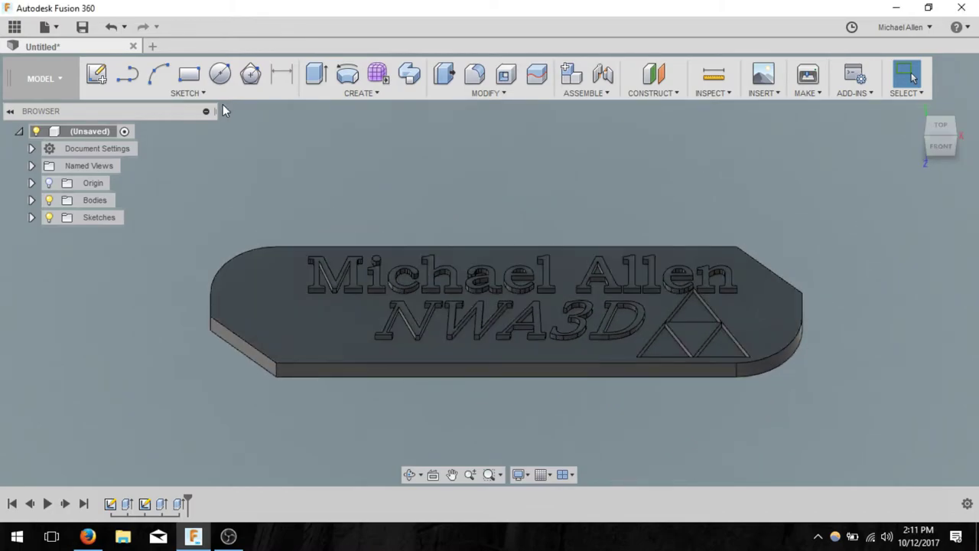
click(945, 129)
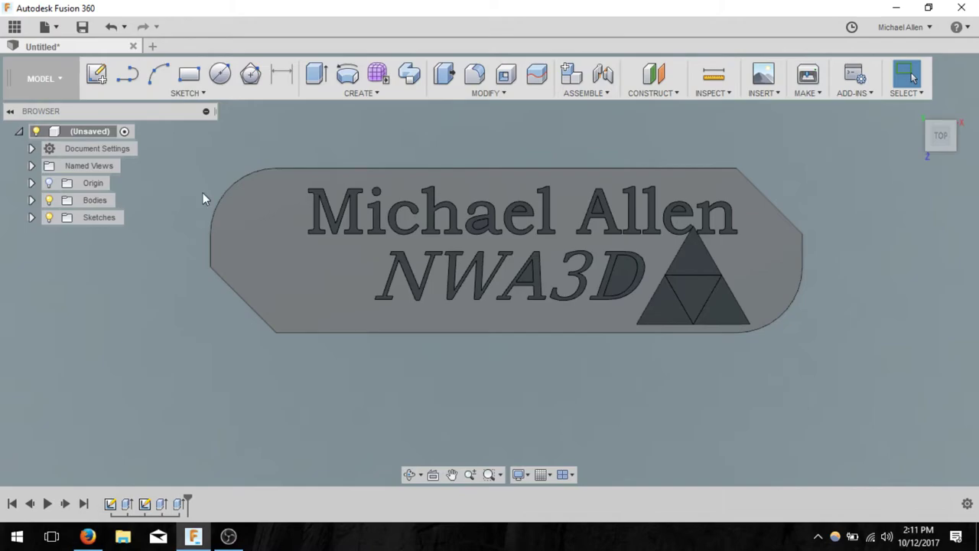
- On the plate's top face, sketch a 7 mm diameter circle near the left end, then finish the sketch
click(97, 77)
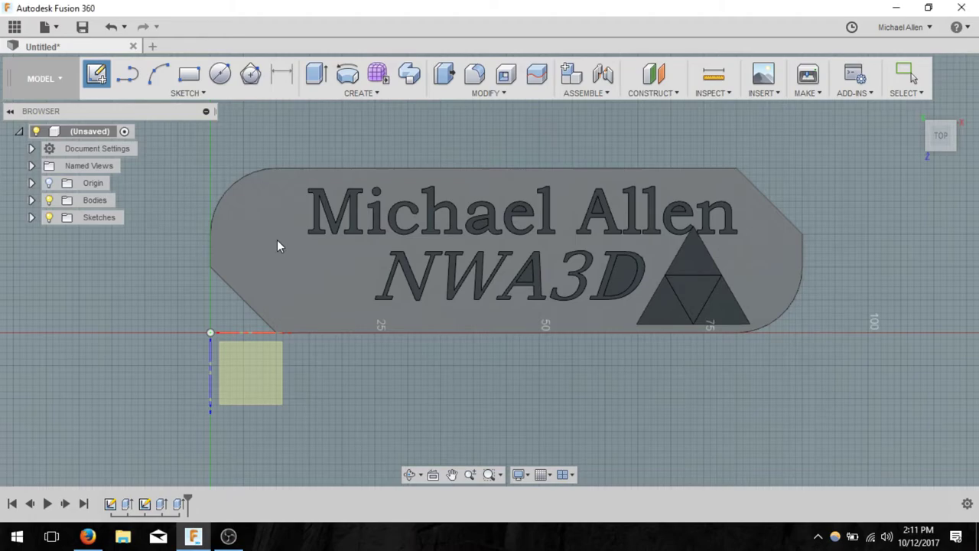
click(309, 253)
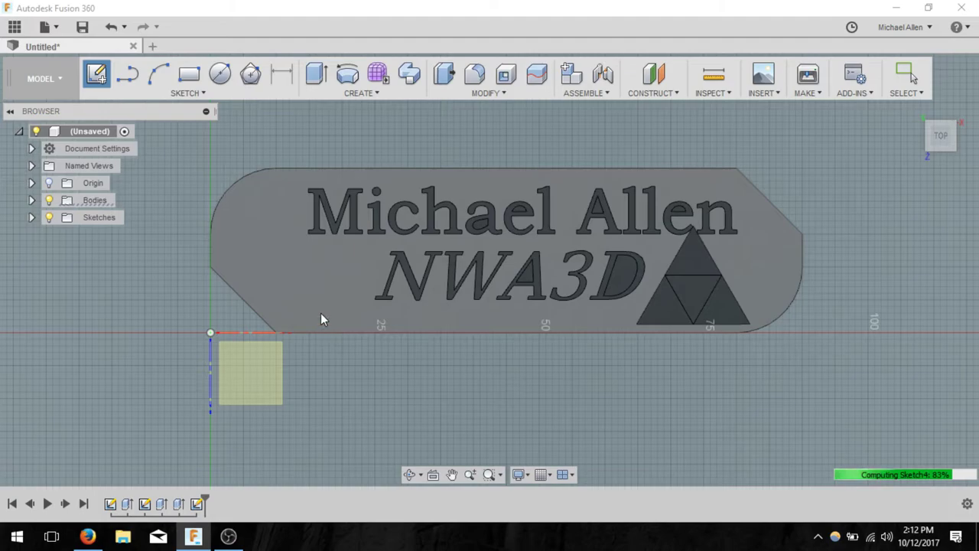
click(230, 76)
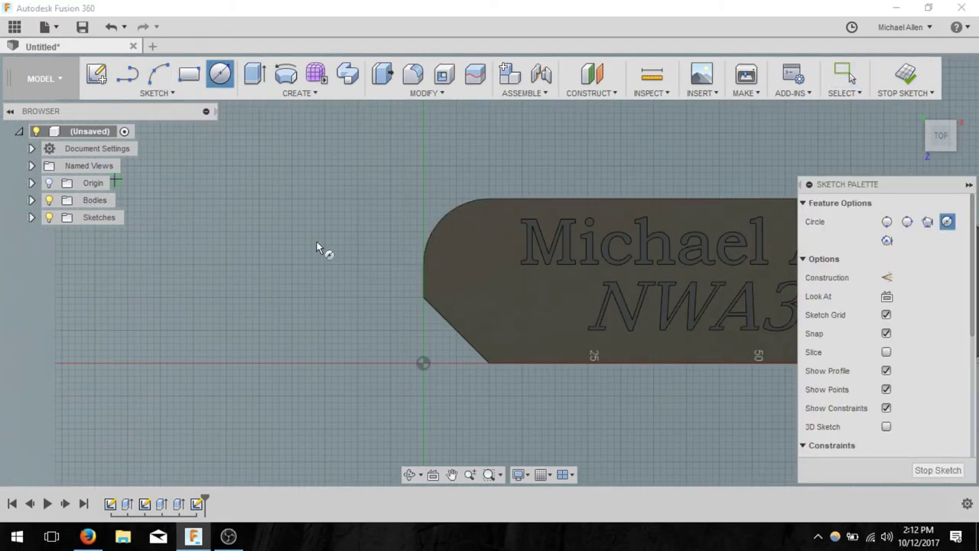
click(468, 246)
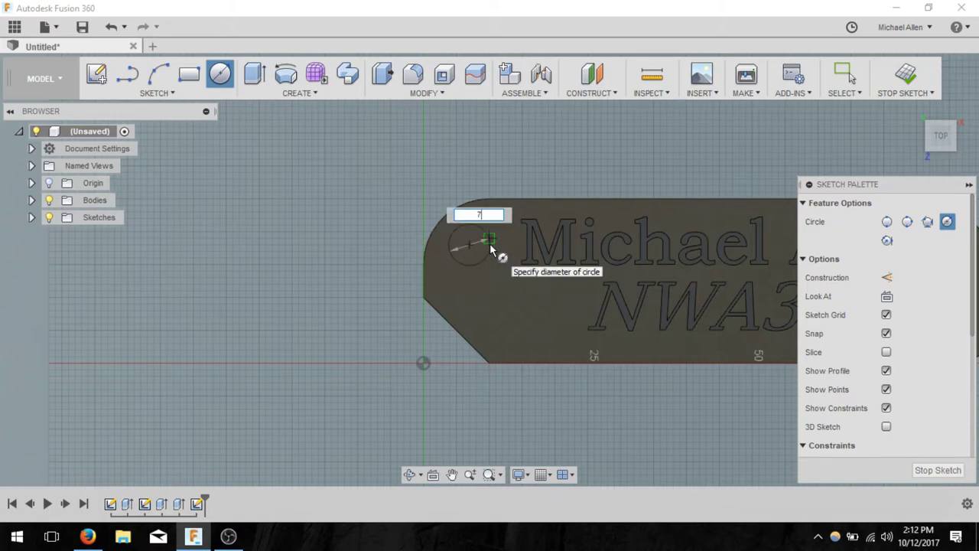
text(7)
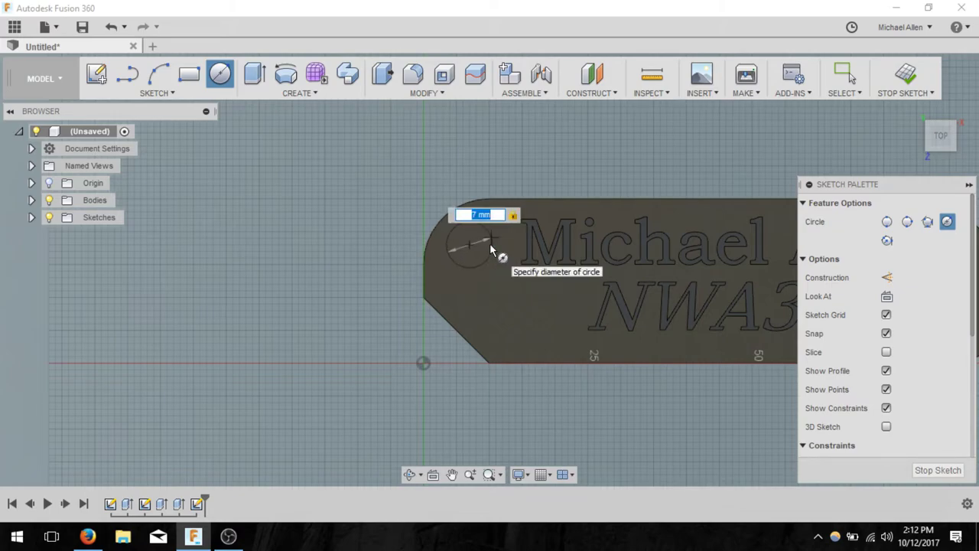
key(Return)
key(Escape)
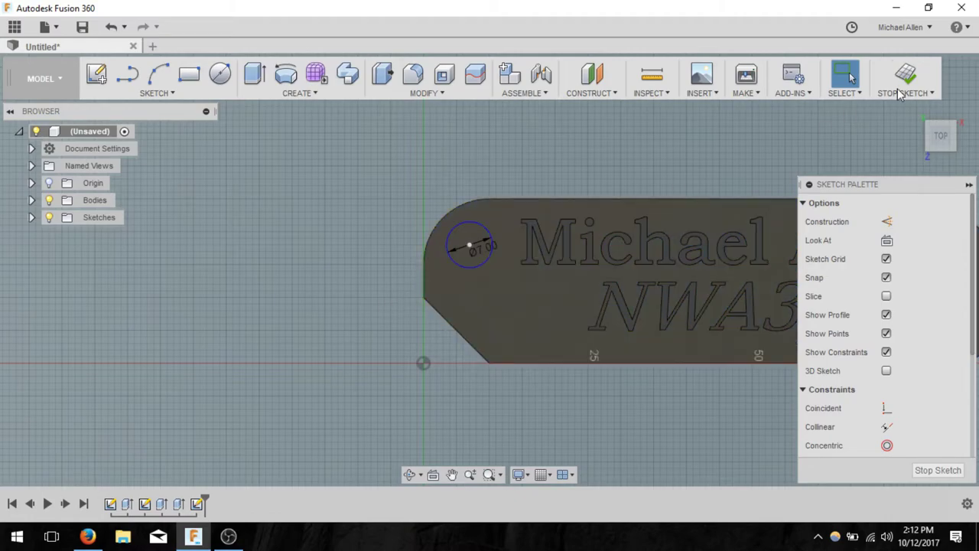
click(902, 72)
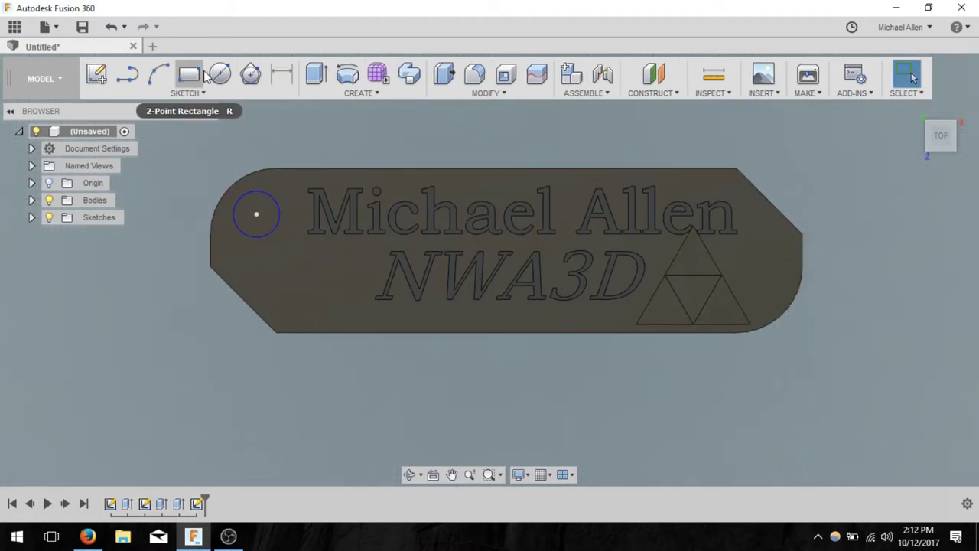
- Extrude the 7 mm circle as a Cut 3 mm through the tag to form the hole
click(315, 73)
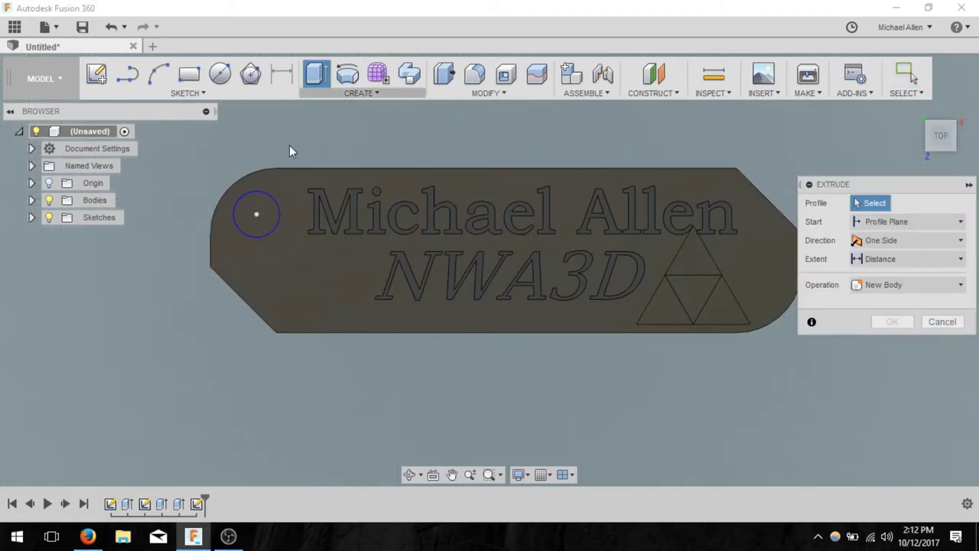
click(264, 203)
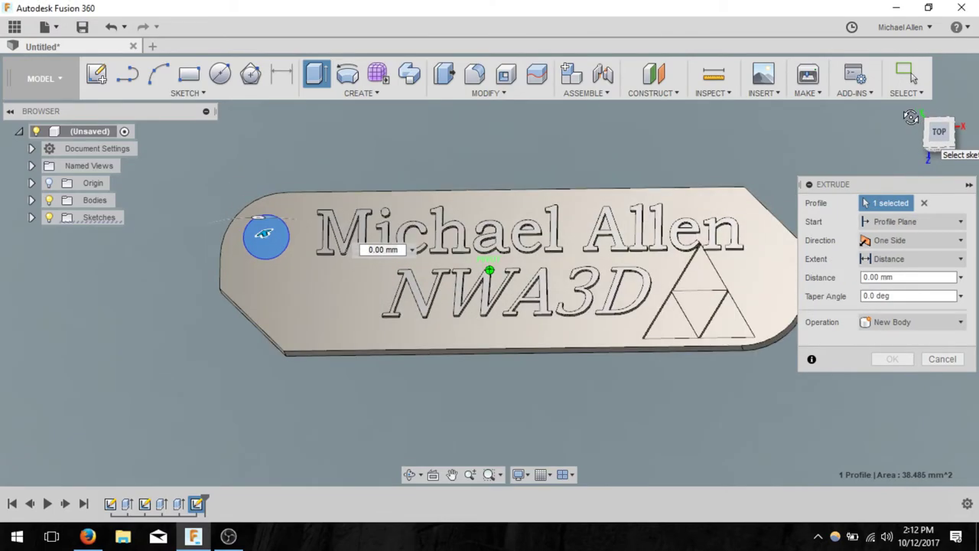
click(925, 331)
click(887, 356)
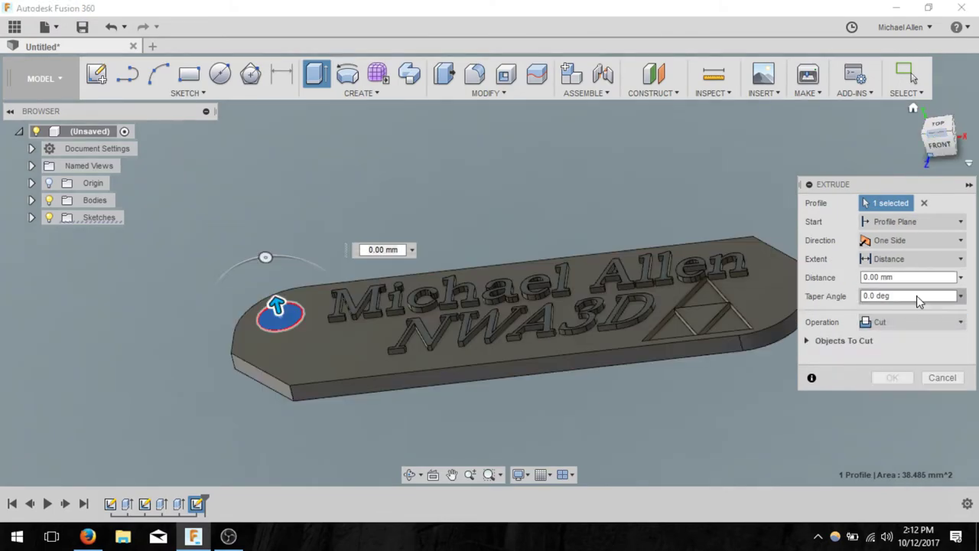
drag(274, 303, 279, 315)
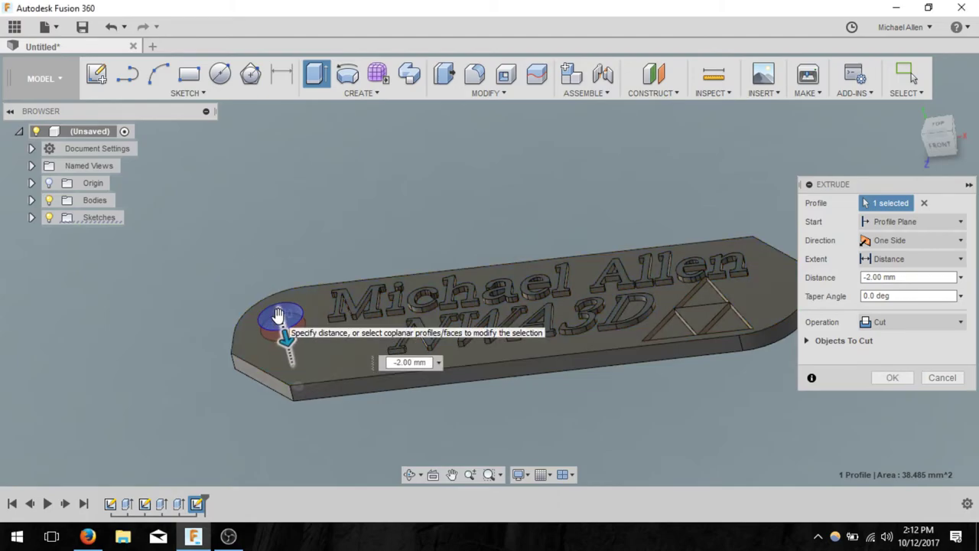
click(941, 146)
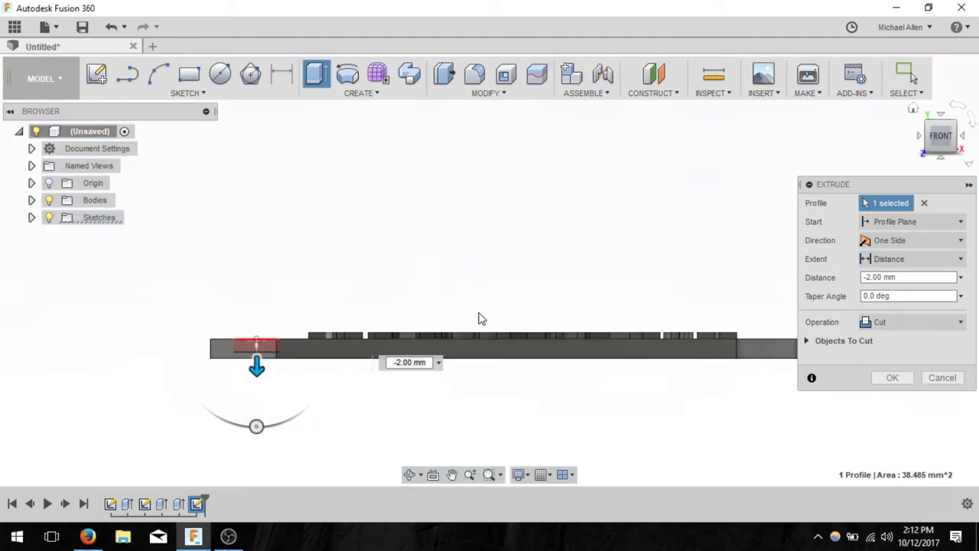
scroll(256, 363, up, 4)
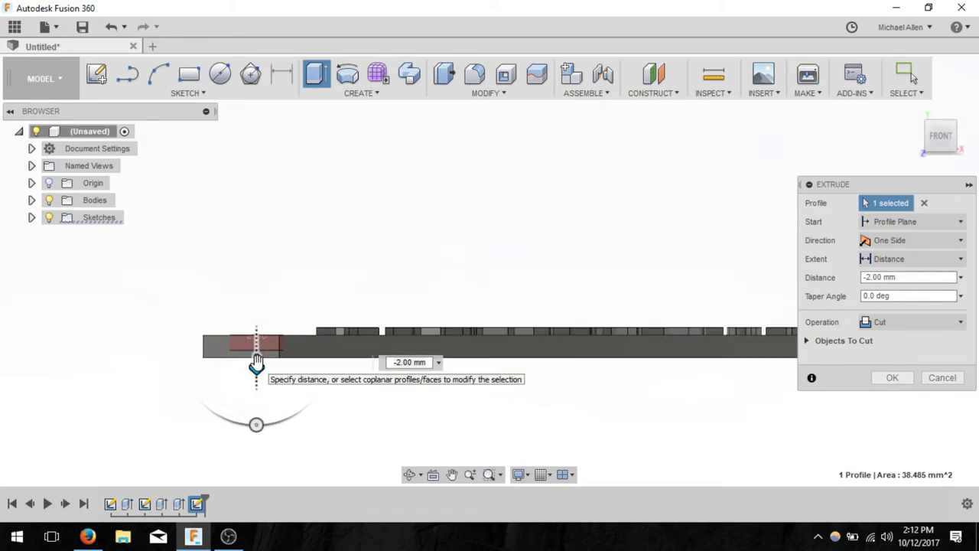
drag(258, 366, 257, 380)
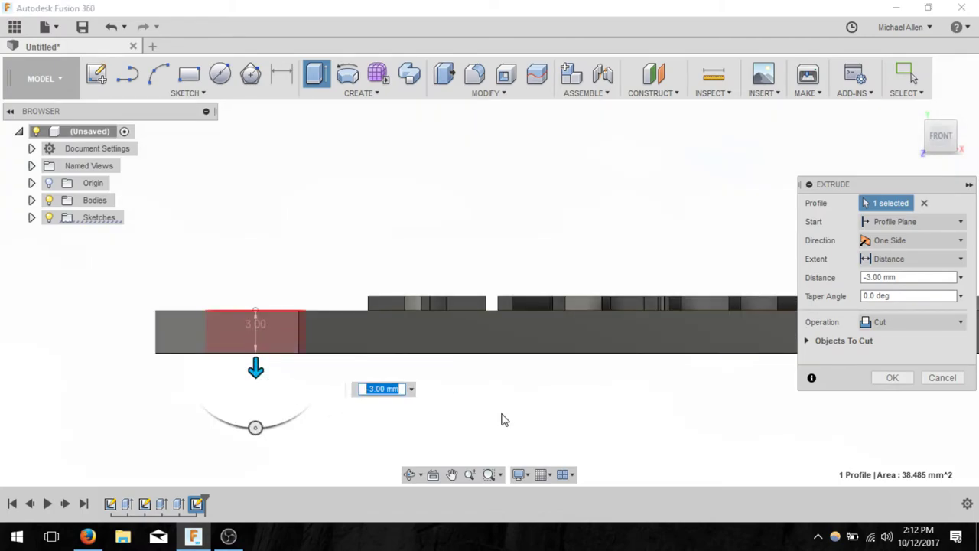
click(893, 379)
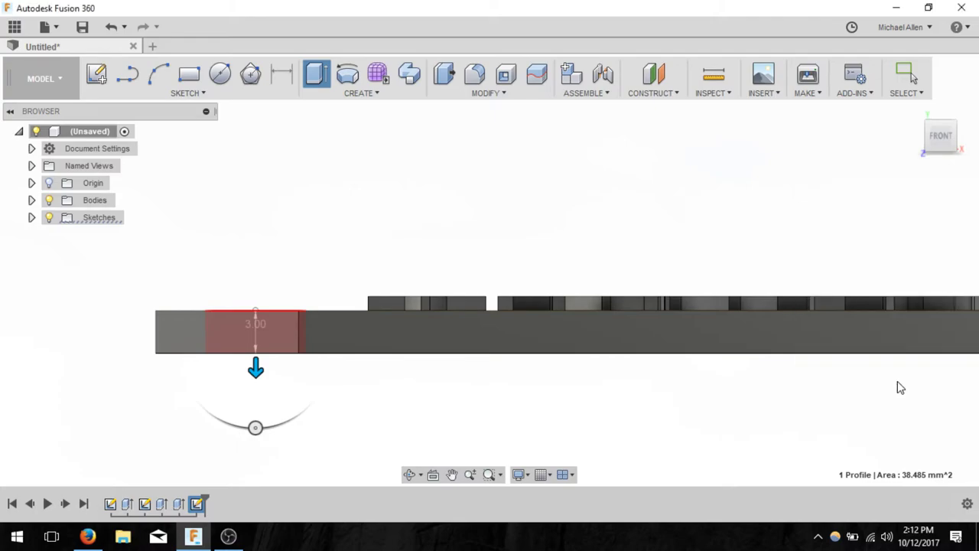
- Inspect the keyring hole from top, front and angled views
shift+middle_drag(650, 321, 650, 184)
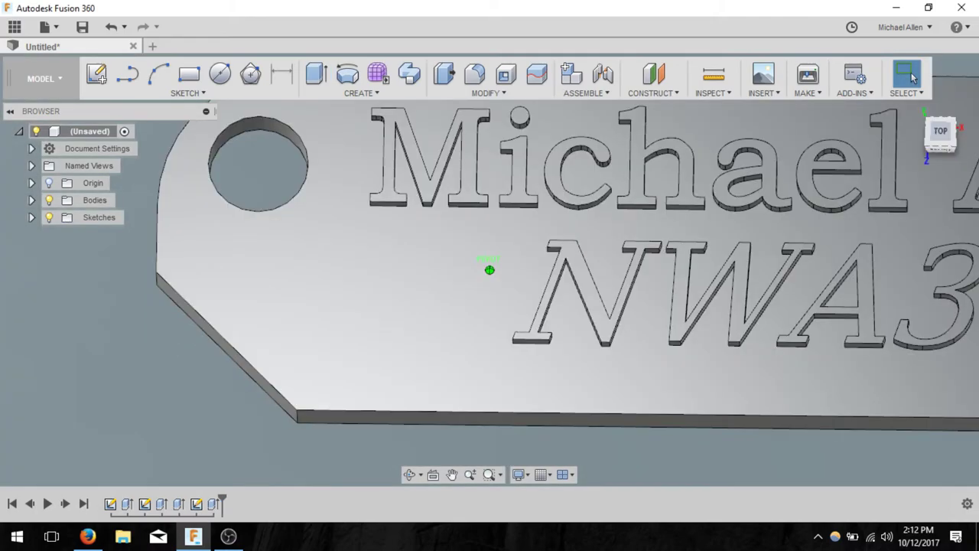
scroll(649, 179, up, 3)
scroll(649, 173, down, 4)
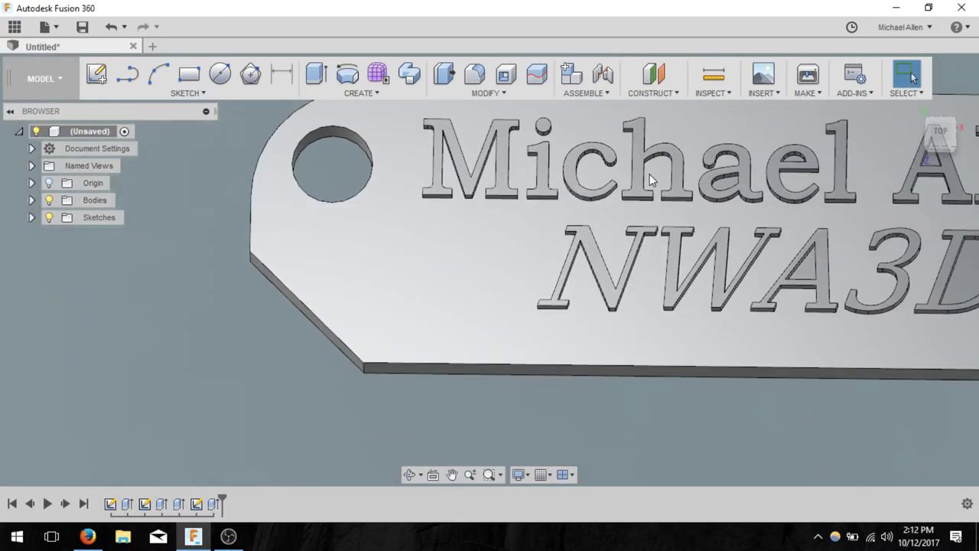
scroll(649, 174, down, 4)
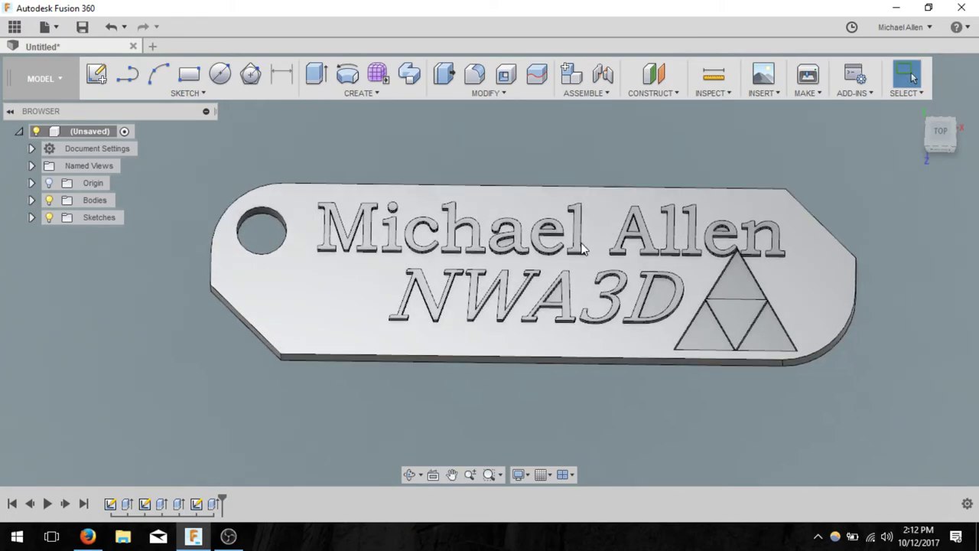
click(939, 130)
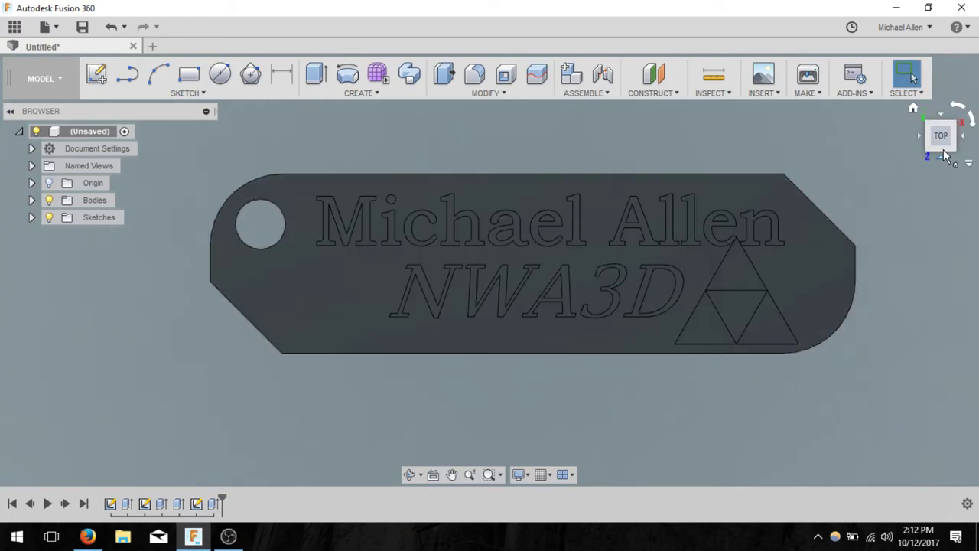
click(946, 128)
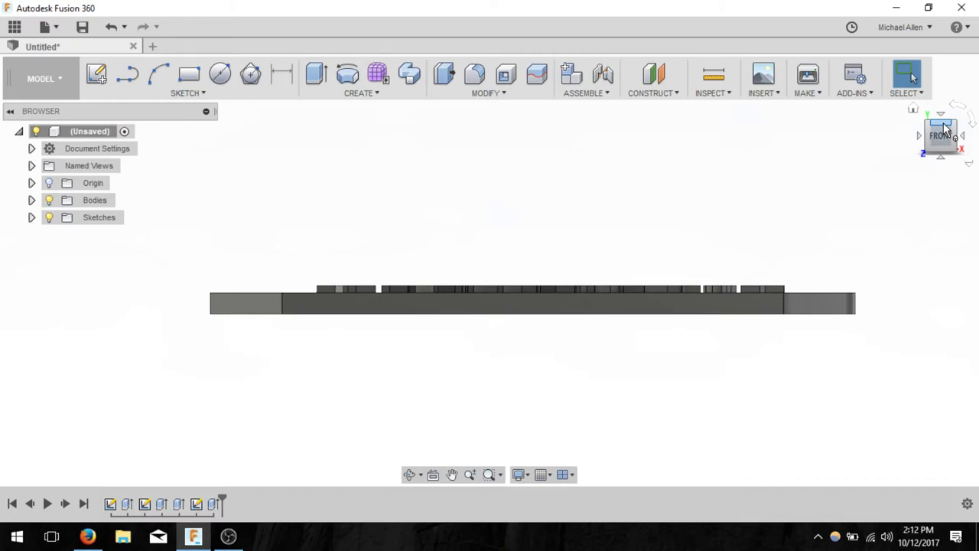
click(946, 128)
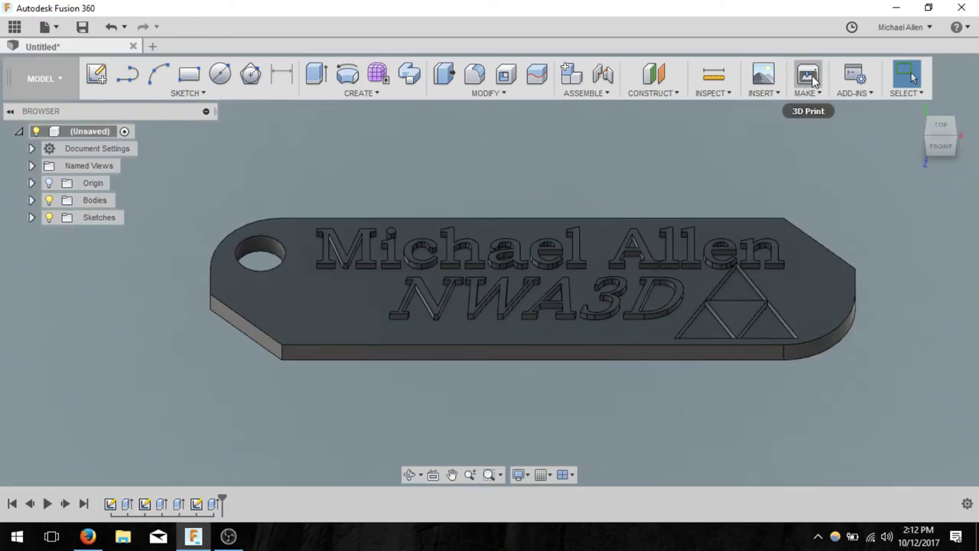
- Set up a 3D Print export of the keychain body with Send to 3D Print Utility unchecked
click(809, 75)
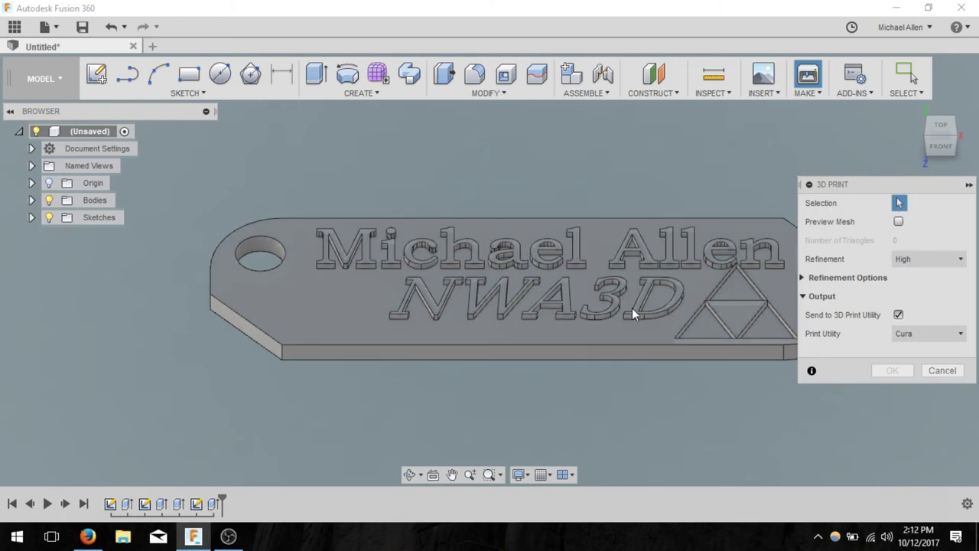
click(631, 307)
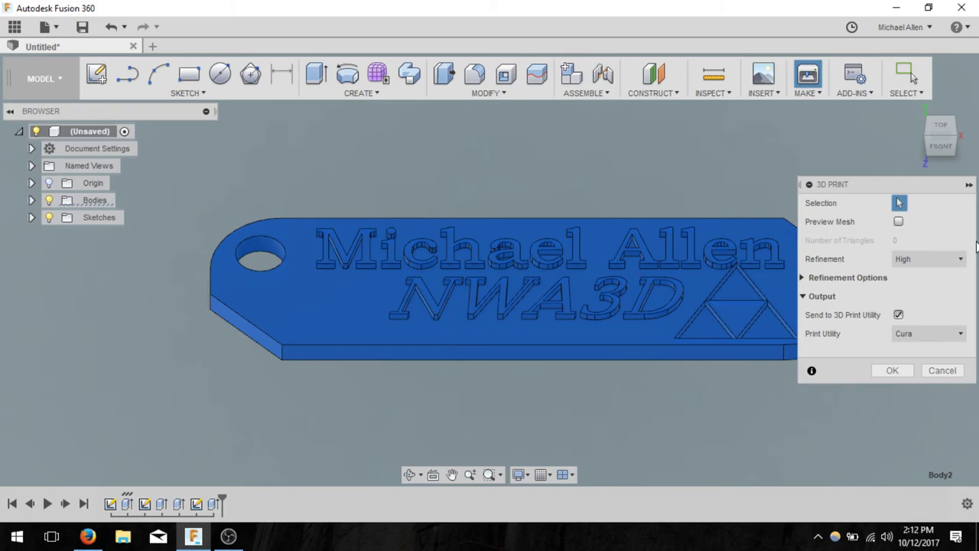
click(899, 315)
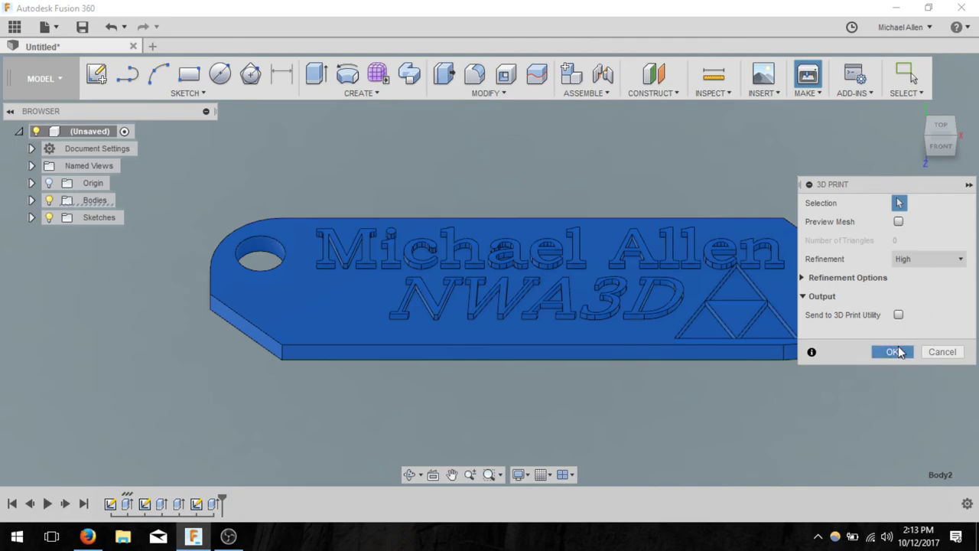
click(894, 352)
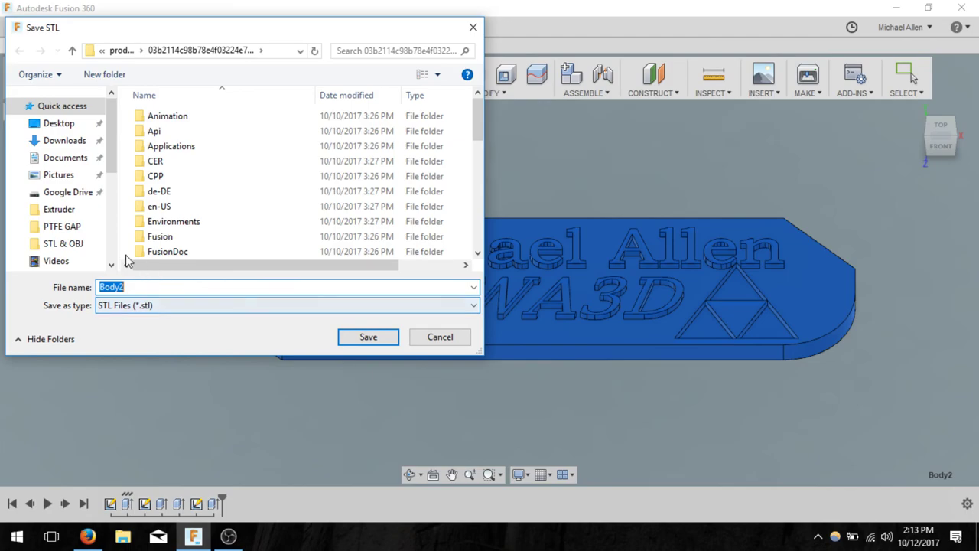
- Save the STL to the Desktop under the file name 'Keychain'
scroll(111, 143, down, 5)
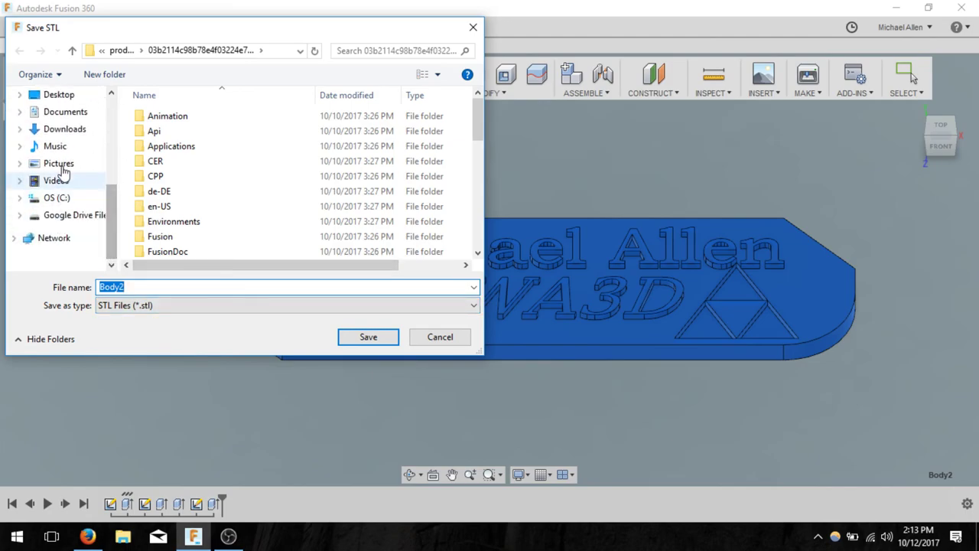
click(61, 96)
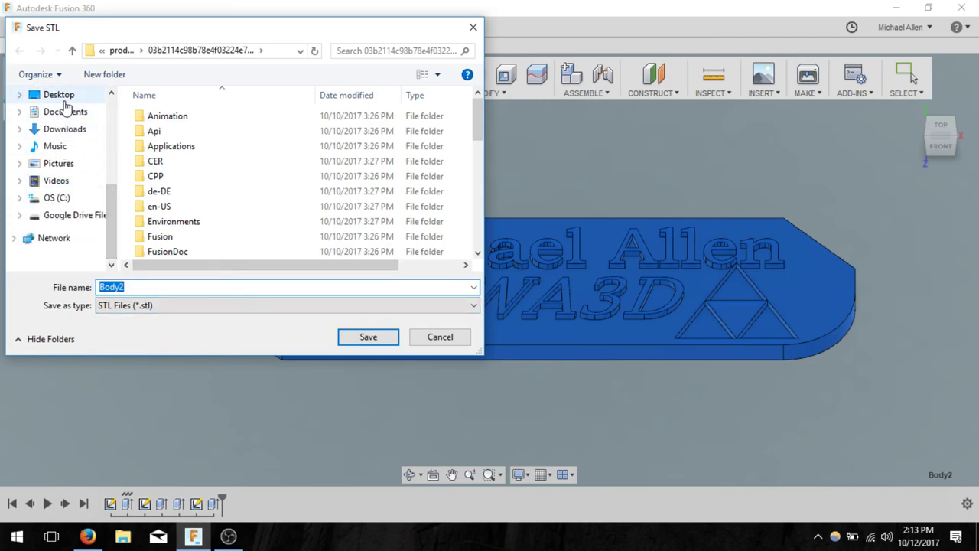
click(205, 280)
text(Key)
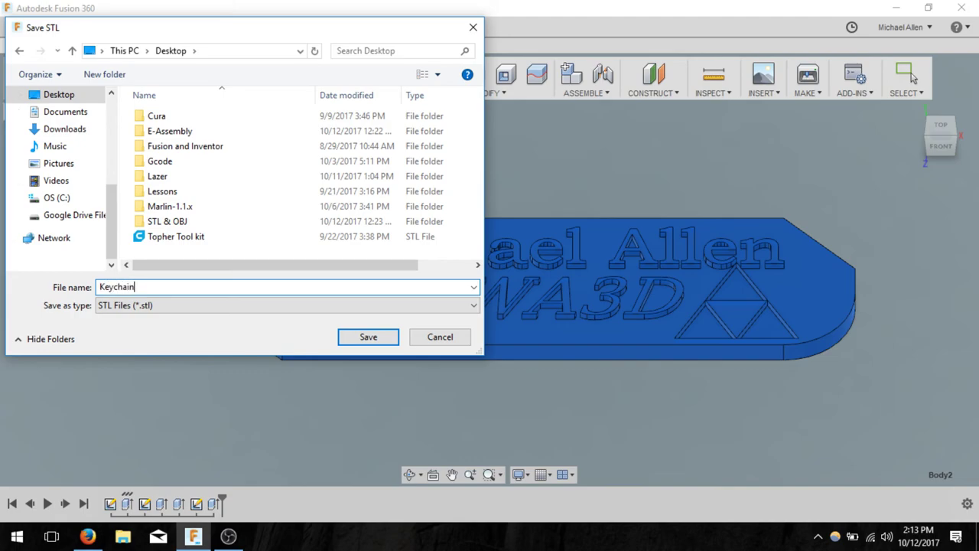
text(chain)
key(Return)
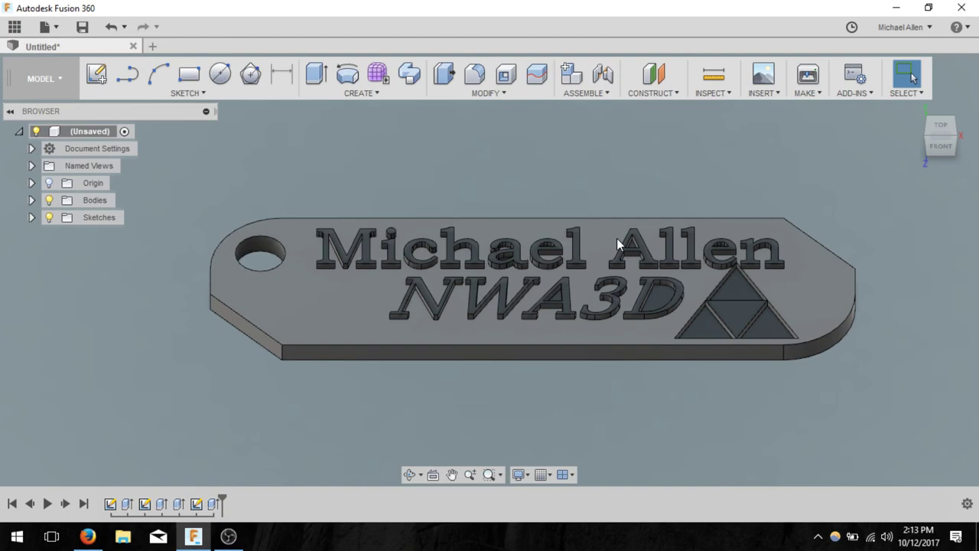